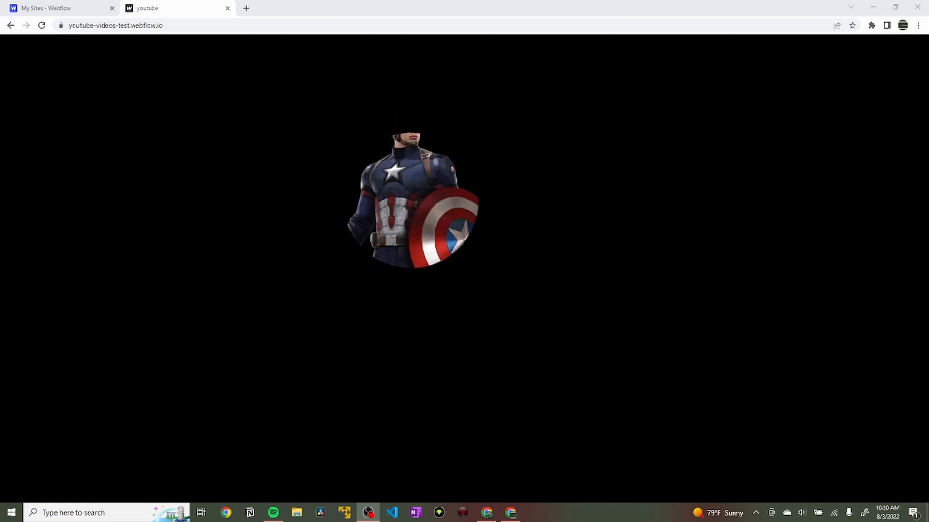
Preview the published demo site, opening and closing the full-screen Iron Man, Thor and Captain America images.
{"action": "left_click", "coordinate": [139, 181]}
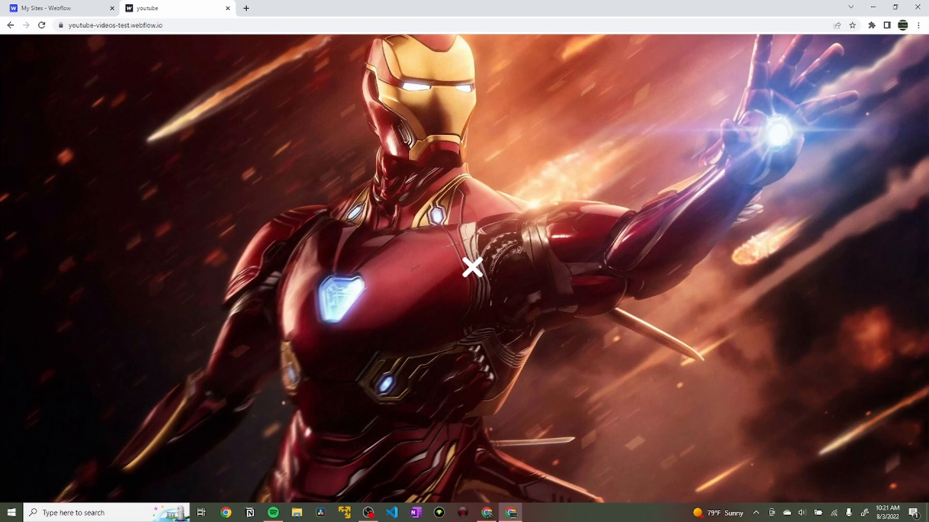
{"action": "left_click", "coordinate": [472, 268]}
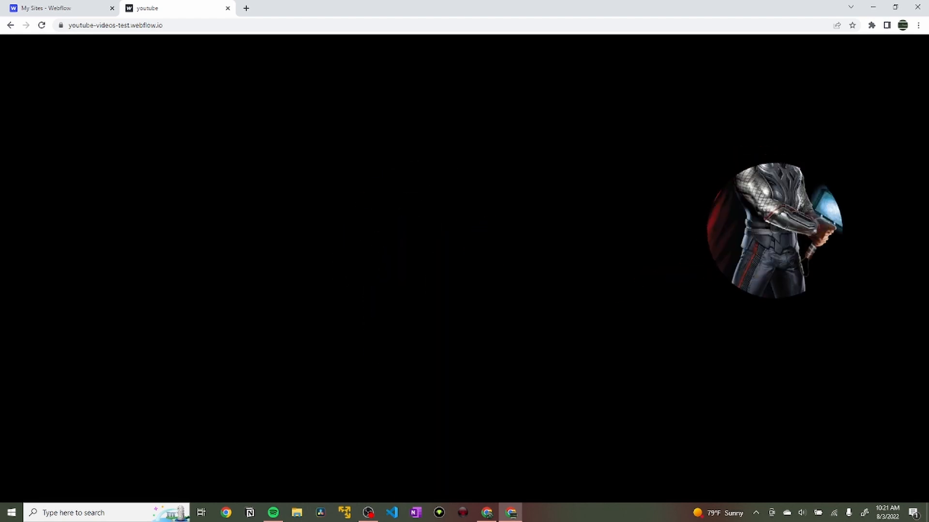
{"action": "left_click", "coordinate": [782, 173]}
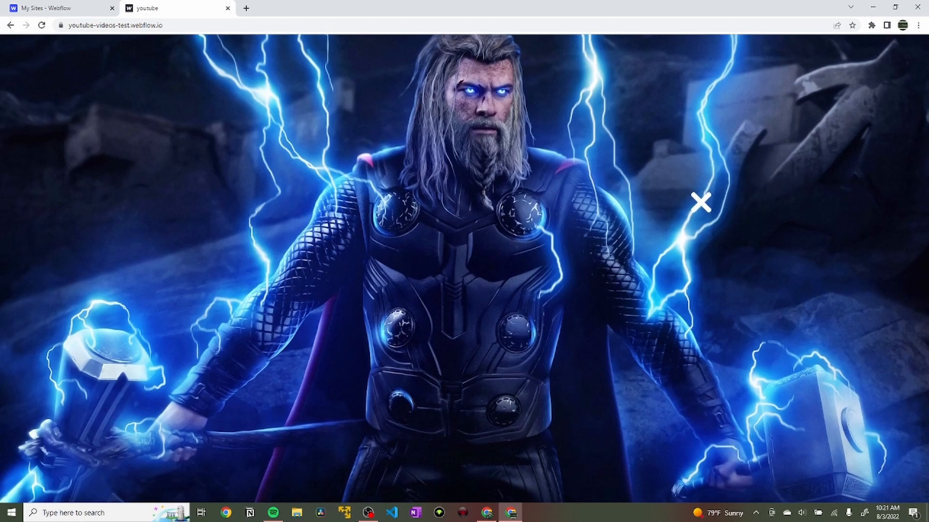
{"action": "left_click", "coordinate": [701, 202]}
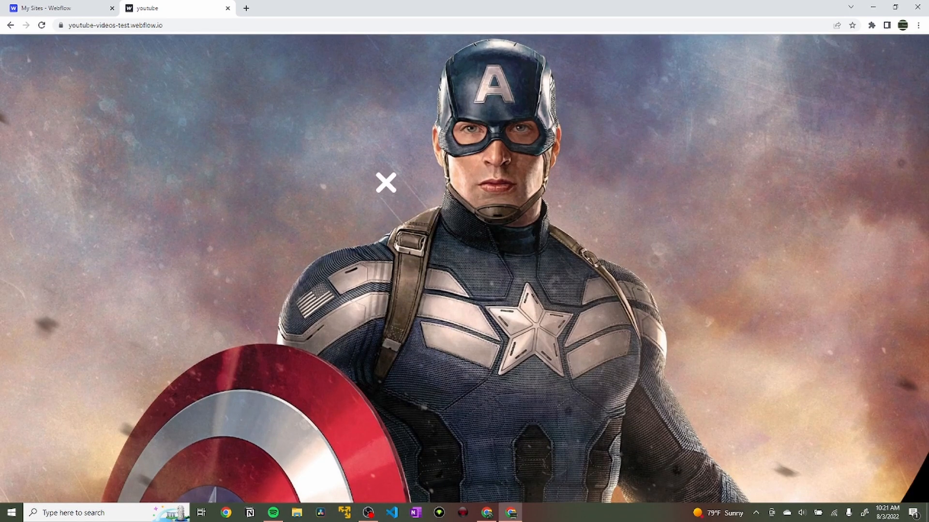
{"action": "left_click", "coordinate": [386, 182]}
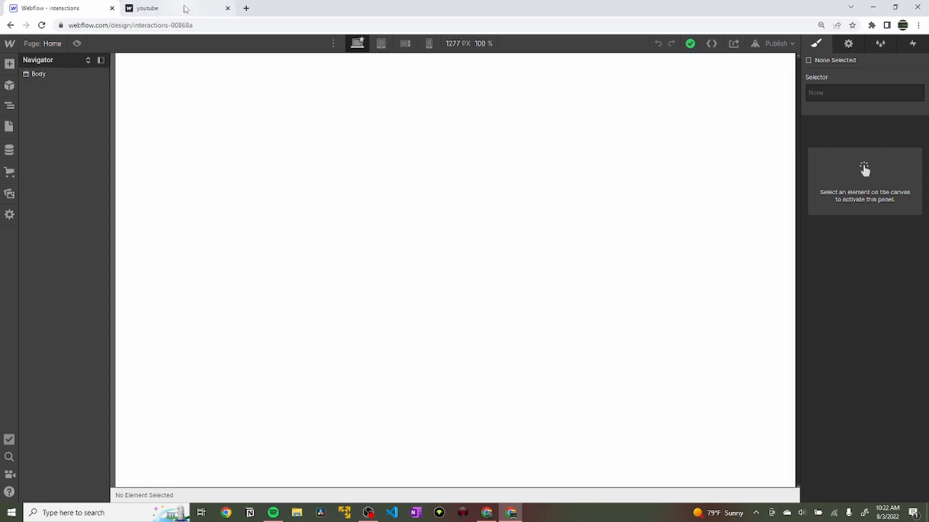
{"action": "left_click", "coordinate": [167, 8]}
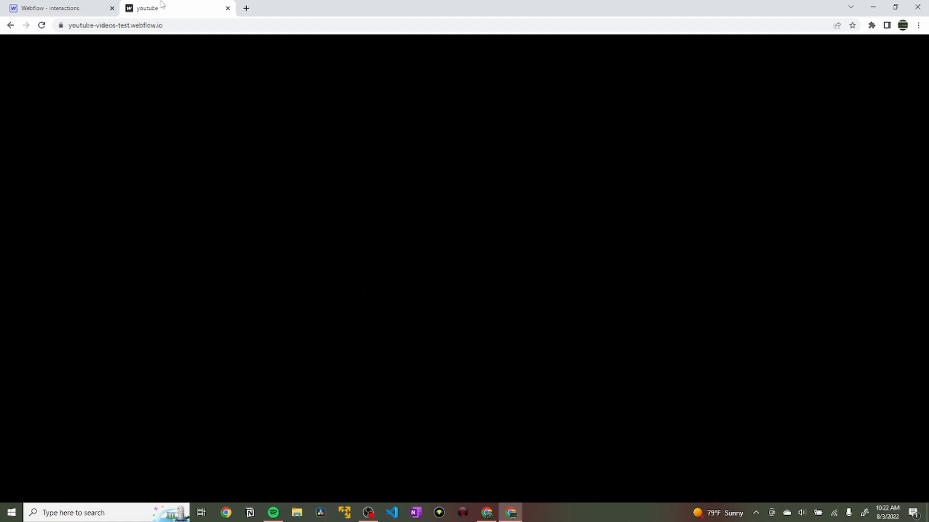
Return to the Webflow project, add a div block to the body and give it the class main.
{"action": "left_click", "coordinate": [53, 8]}
{"action": "left_click", "coordinate": [9, 65]}
{"action": "left_click_drag", "start_coordinate": [36, 253], "coordinate": [439, 195]}
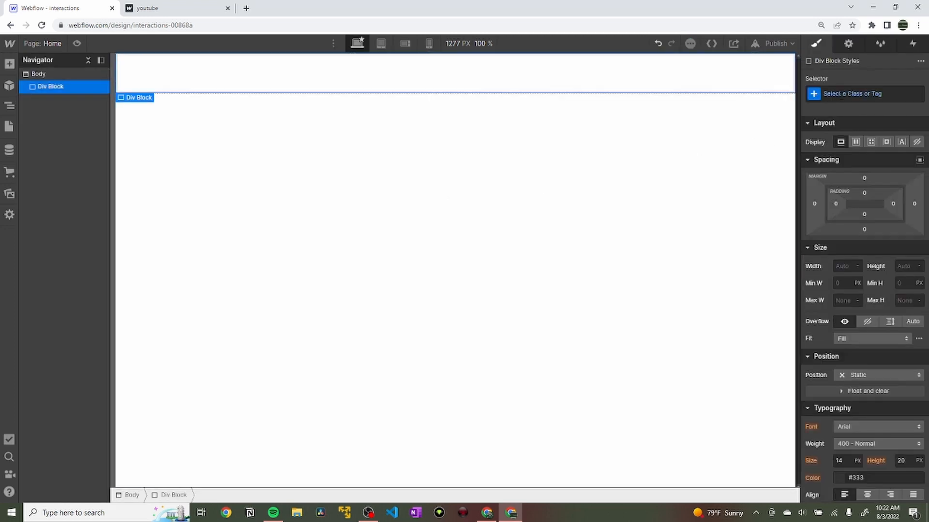
{"action": "left_click", "coordinate": [841, 95]}
{"action": "type", "text": "main"}
{"action": "key", "text": "Return"}
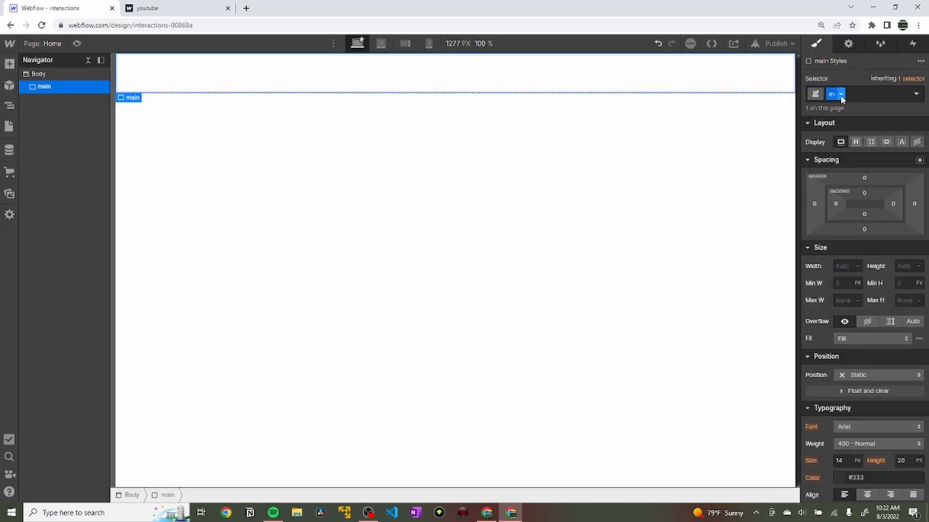
Set the main div's width to 100% and its height to 100 VH.
{"action": "left_click", "coordinate": [846, 266]}
{"action": "type", "text": "100%"}
{"action": "key", "text": "Tab"}
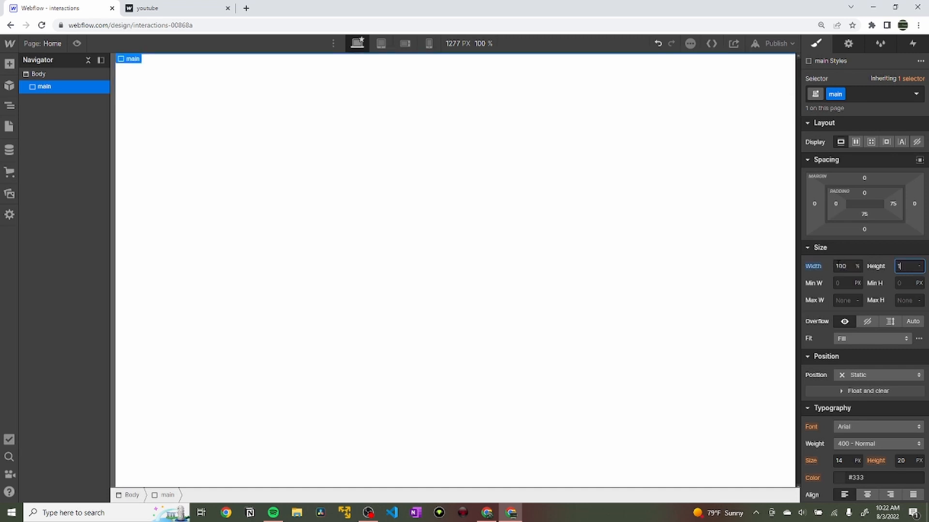
{"action": "key", "text": "Return"}
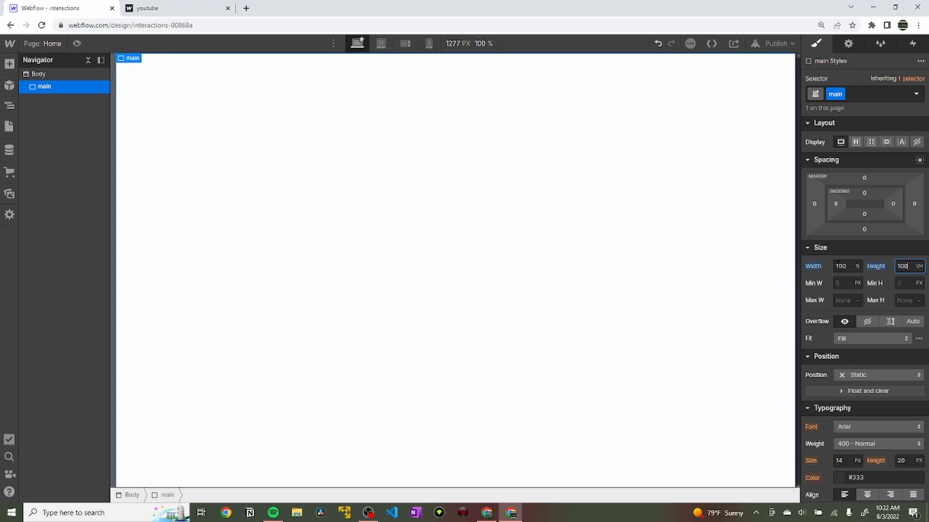
Set the main div's background colour to black (#000000).
{"action": "scroll", "coordinate": [854, 353], "scroll_direction": "down", "scroll_amount": 5}
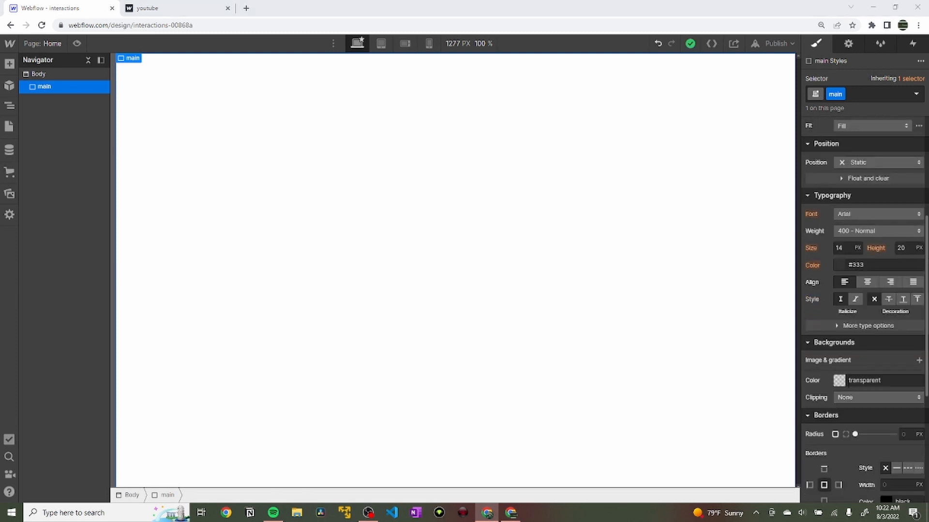
{"action": "left_click", "coordinate": [839, 380]}
{"action": "left_click_drag", "start_coordinate": [848, 266], "coordinate": [804, 292]}
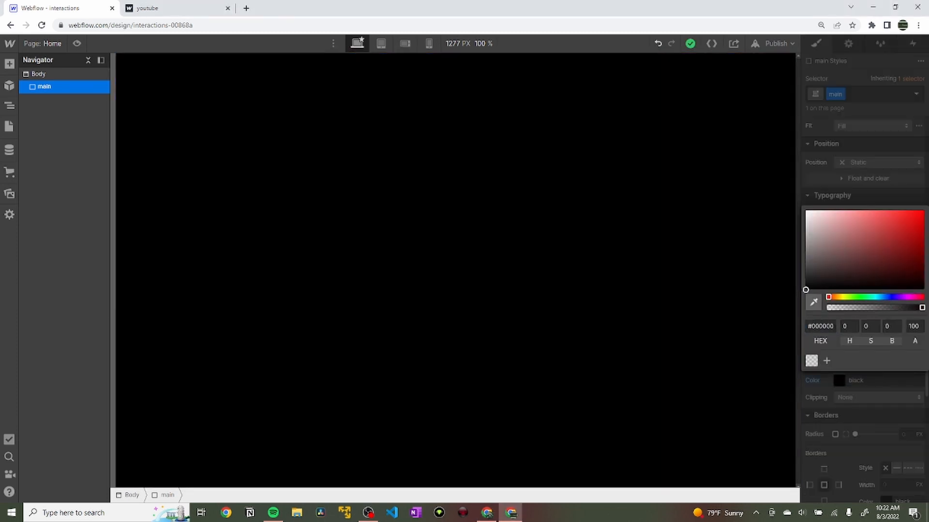
{"action": "left_click", "coordinate": [825, 396]}
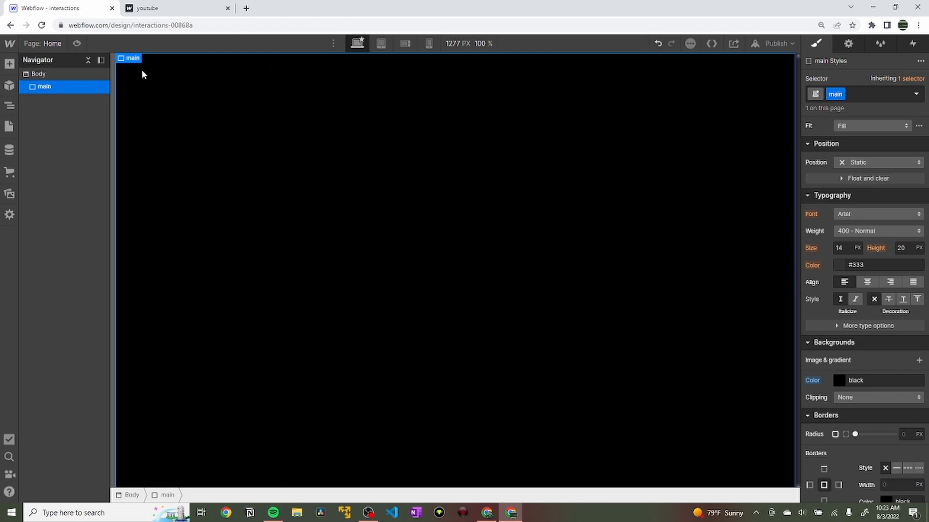
Check the demo site, and add a second div block under main in the body with the class cursor-wrapper.
{"action": "left_click", "coordinate": [155, 8]}
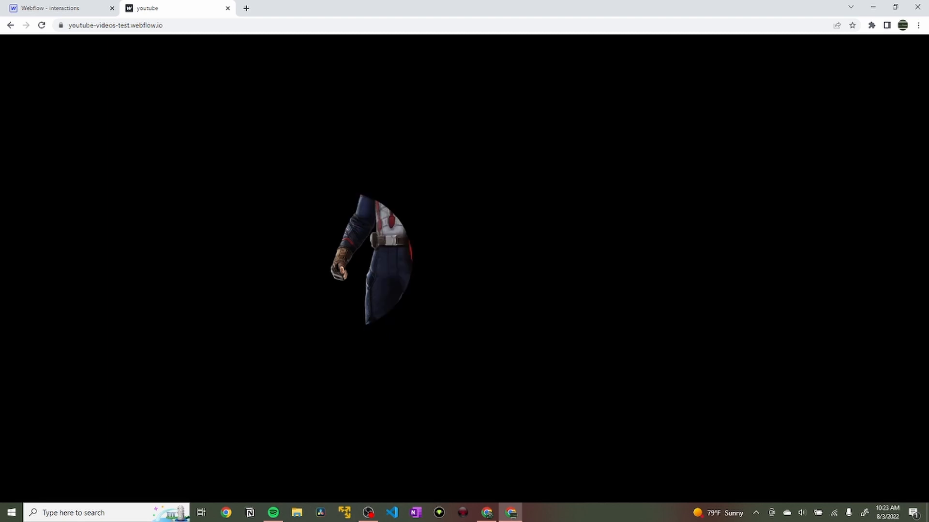
{"action": "left_click", "coordinate": [73, 8]}
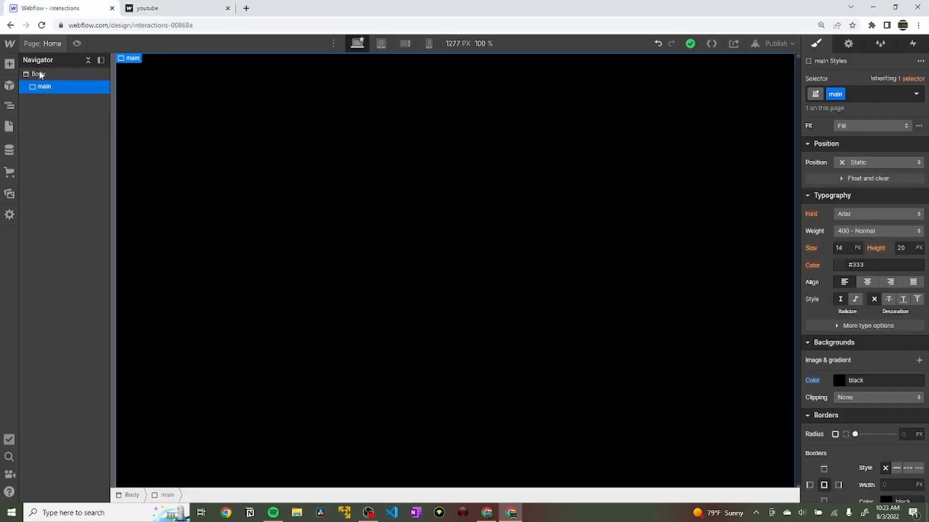
{"action": "left_click", "coordinate": [7, 67]}
{"action": "left_click_drag", "start_coordinate": [44, 240], "coordinate": [50, 129]}
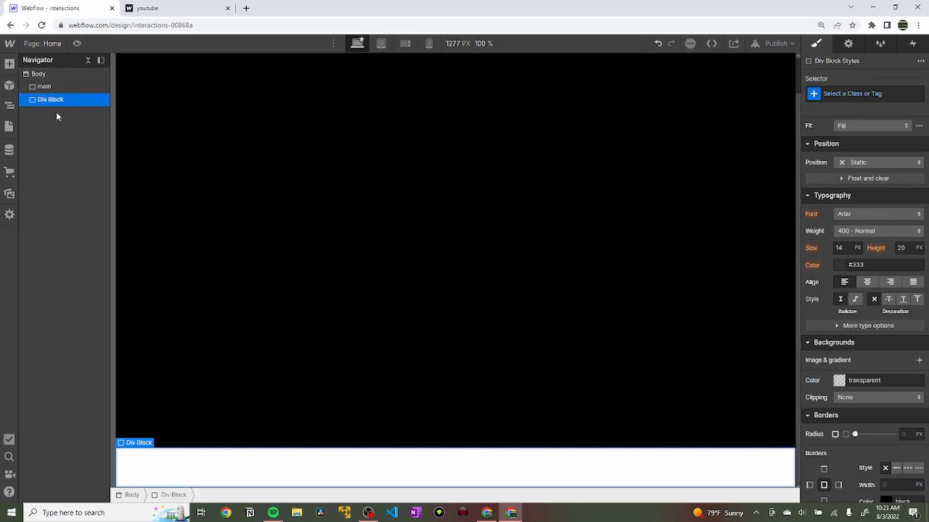
{"action": "left_click", "coordinate": [874, 93]}
{"action": "type", "text": "cursor-wrapper"}
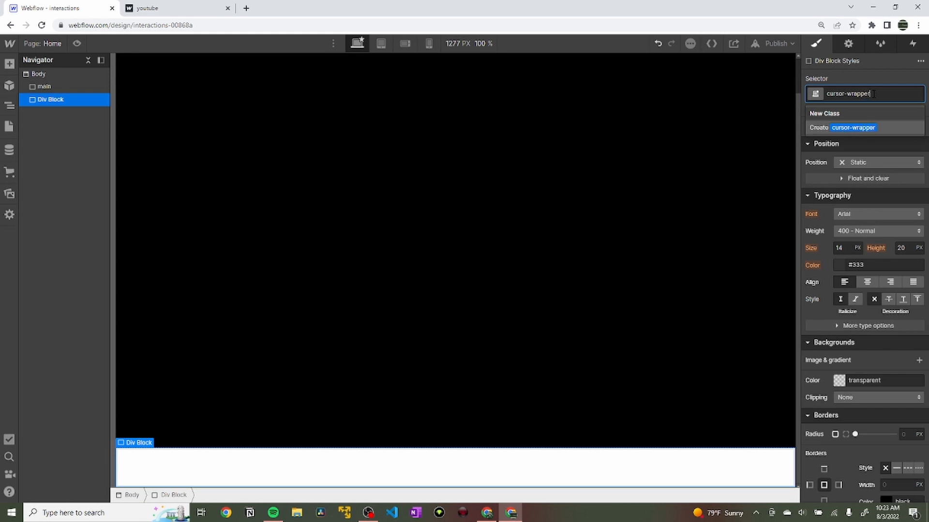
{"action": "key", "text": "Return"}
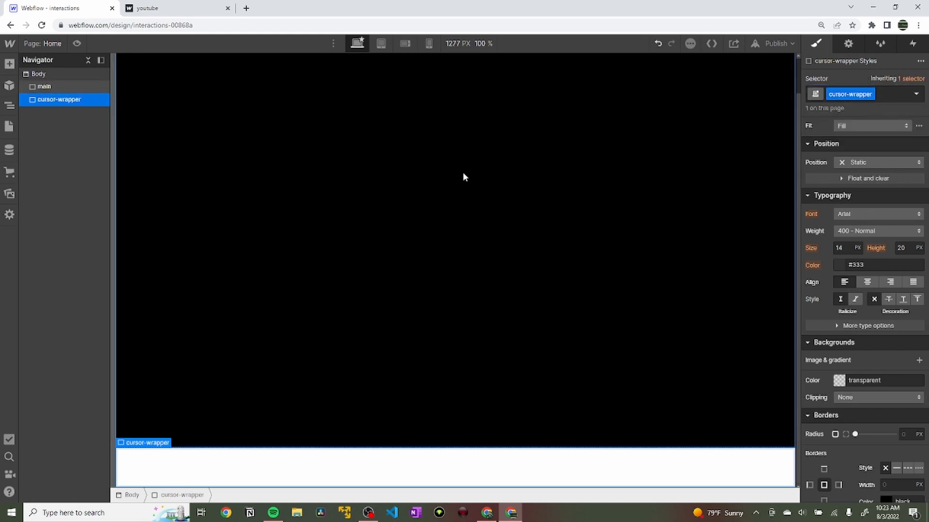
Set the cursor-wrapper's width to 100% and its height to 100 VH.
{"action": "scroll", "coordinate": [840, 255], "scroll_direction": "up", "scroll_amount": 5}
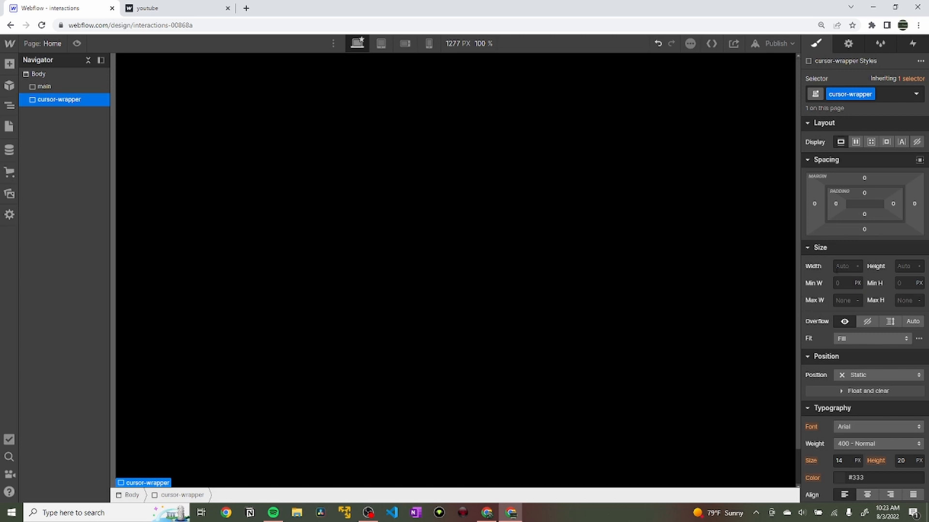
{"action": "left_click", "coordinate": [837, 267]}
{"action": "type", "text": "100%"}
{"action": "key", "text": "Tab"}
{"action": "type", "text": "100vh"}
{"action": "key", "text": "Return"}
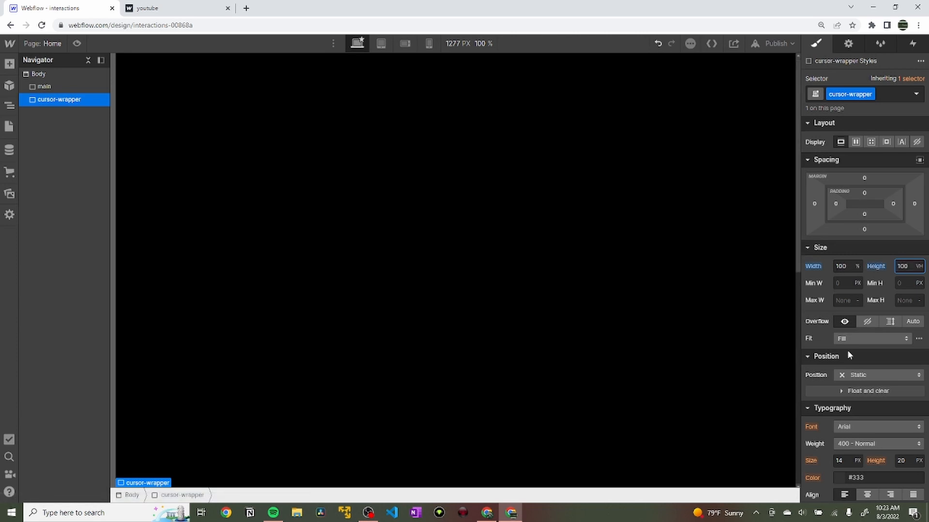
Give the cursor-wrapper a fixed position anchored at 0% top and 0% left, with a z-index of 100.
{"action": "left_click", "coordinate": [860, 378]}
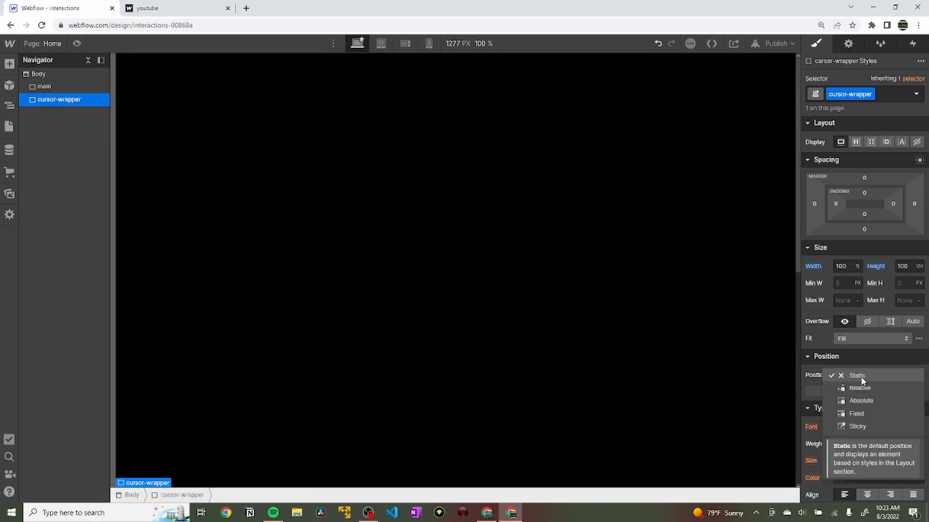
{"action": "left_click", "coordinate": [856, 412]}
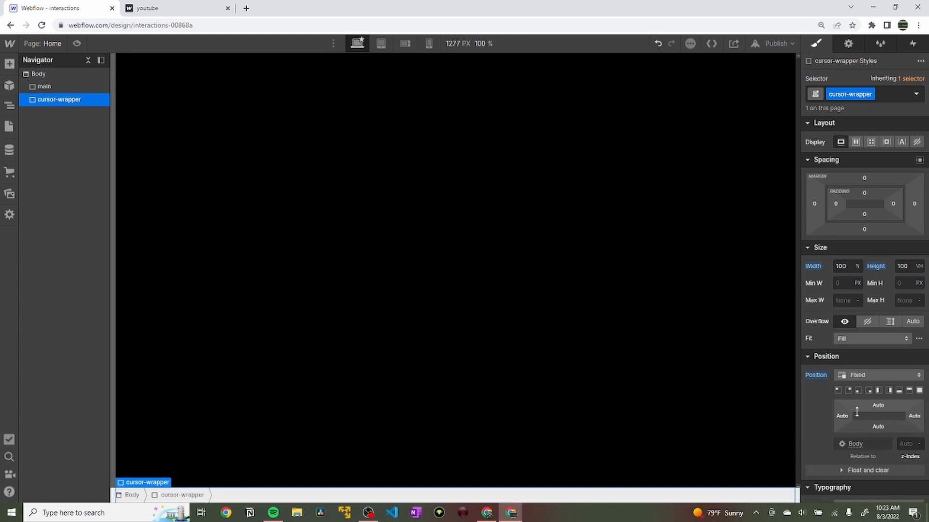
{"action": "left_click", "coordinate": [838, 390]}
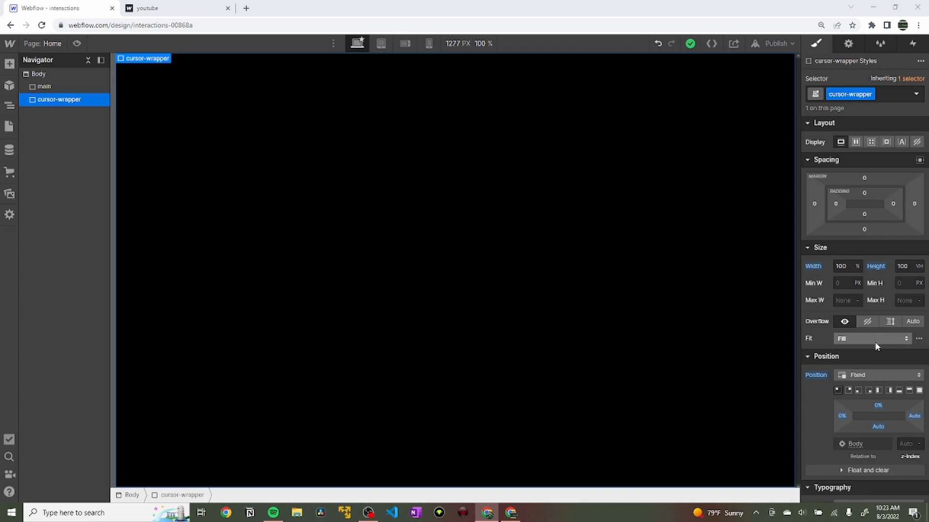
{"action": "scroll", "coordinate": [876, 347], "scroll_direction": "down", "scroll_amount": 3}
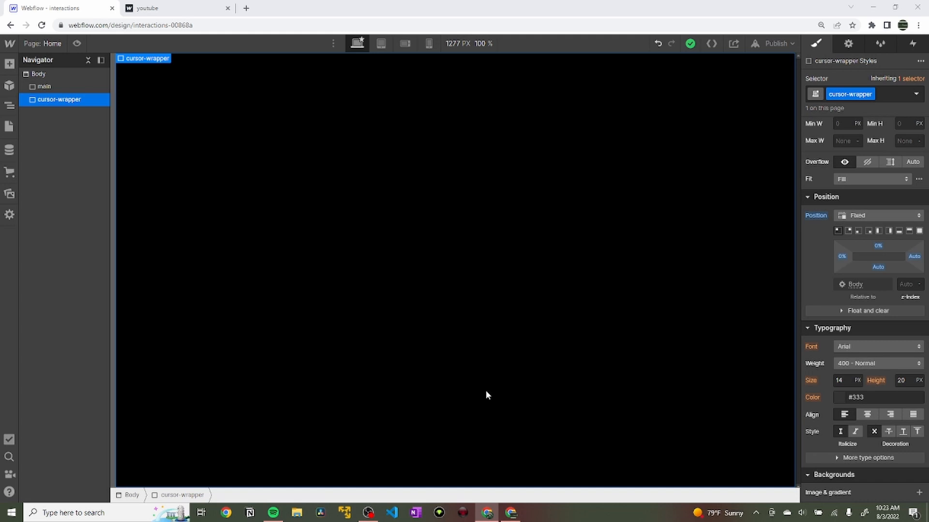
{"action": "left_click", "coordinate": [901, 285]}
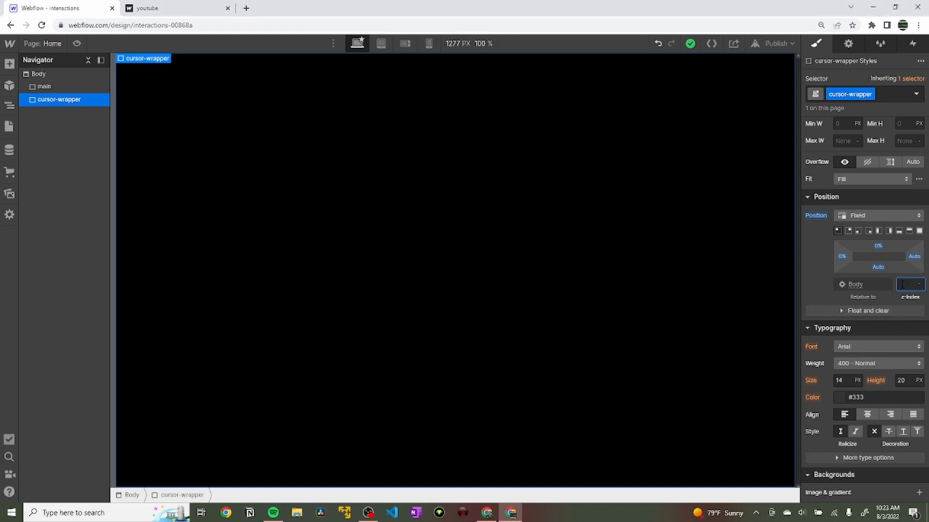
{"action": "type", "text": "100"}
Make the cursor-wrapper a vertical flex container with both align and justify set to center.
{"action": "scroll", "coordinate": [880, 292], "scroll_direction": "up", "scroll_amount": 3}
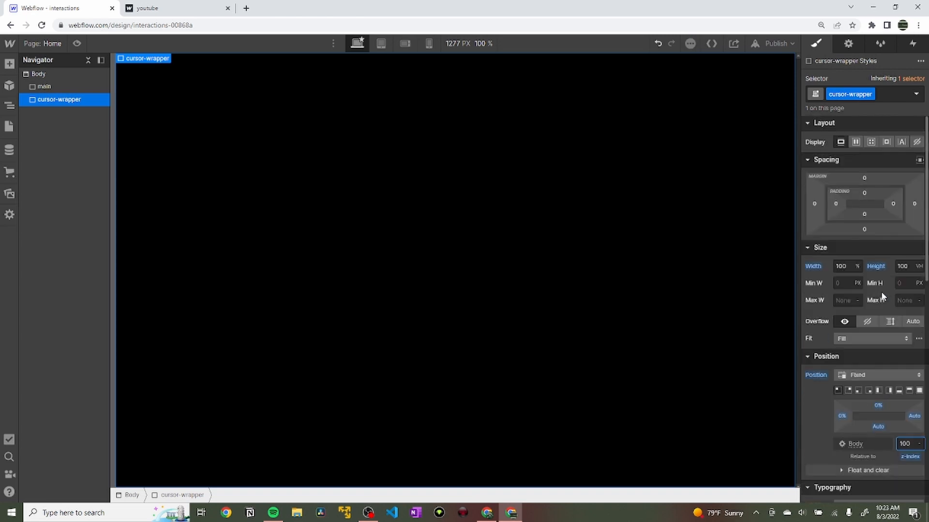
{"action": "left_click", "coordinate": [856, 142]}
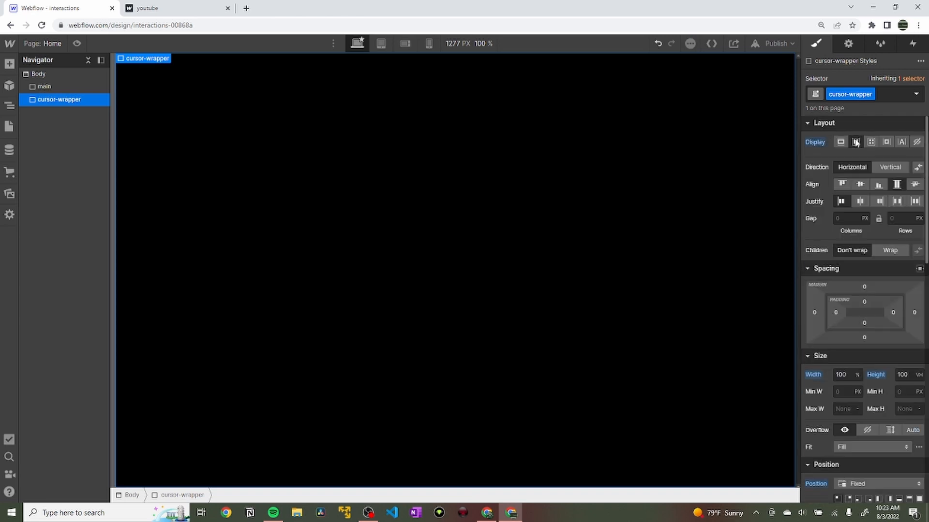
{"action": "left_click", "coordinate": [862, 183]}
{"action": "left_click", "coordinate": [860, 202]}
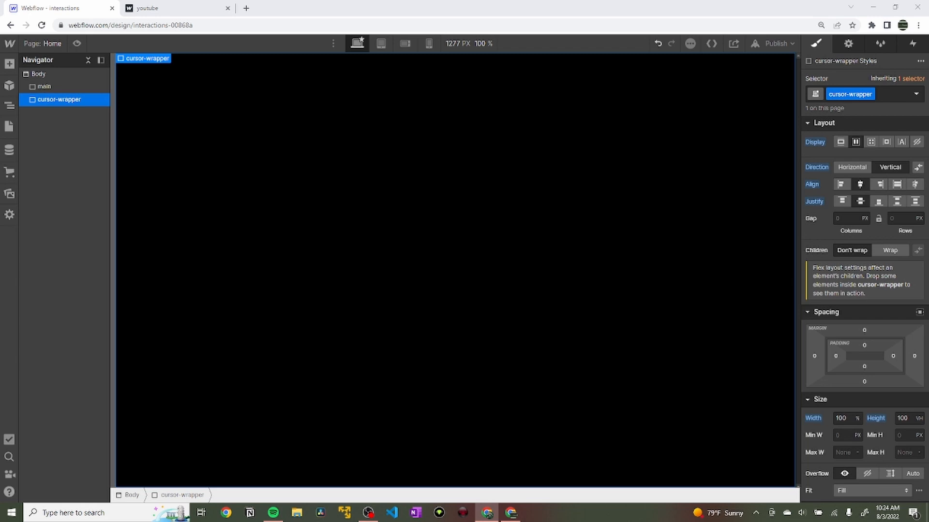
Add a div block inside cursor-wrapper and give it the class cursor.
{"action": "left_click", "coordinate": [9, 65]}
{"action": "left_click_drag", "start_coordinate": [41, 242], "coordinate": [54, 101]}
{"action": "left_click", "coordinate": [831, 94]}
{"action": "type", "text": "cursor"}
{"action": "key", "text": "Return"}
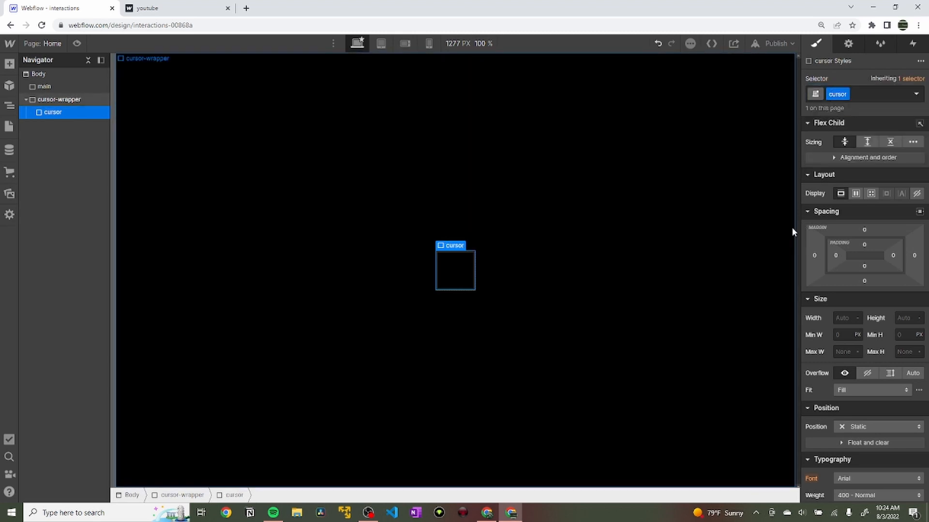
Set the cursor div's width and height to 20 EM each.
{"action": "left_click", "coordinate": [841, 318]}
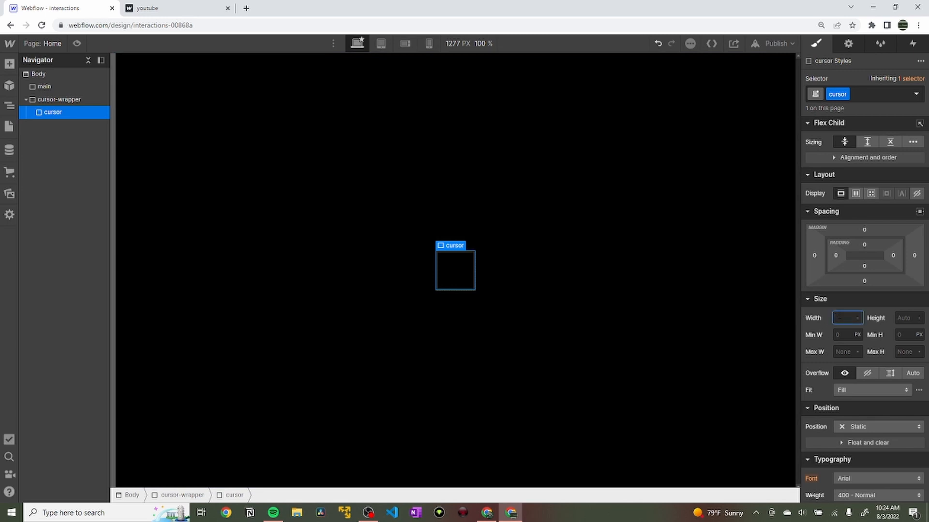
{"action": "type", "text": "20em"}
{"action": "key", "text": "Return"}
{"action": "key", "text": "Tab"}
{"action": "type", "text": "20em"}
{"action": "key", "text": "Return"}
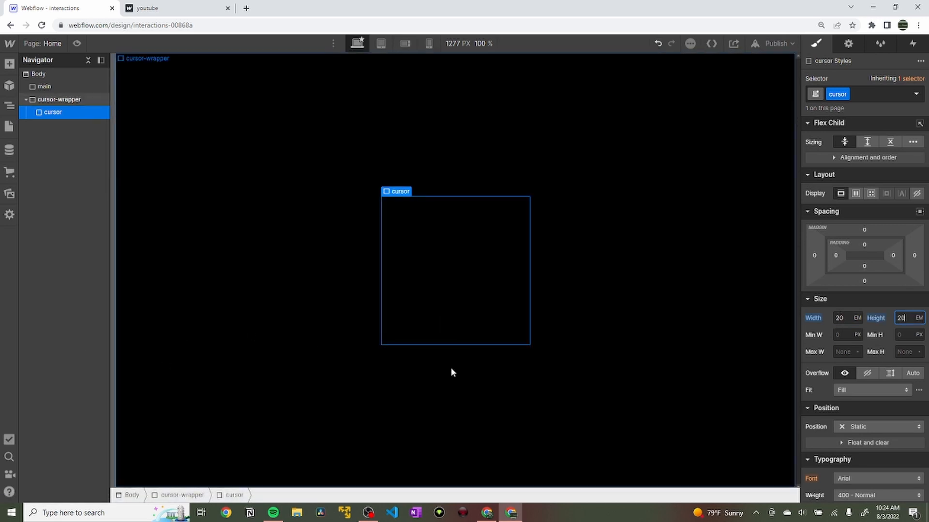
Set the cursor div's border radius to 50%.
{"action": "scroll", "coordinate": [876, 303], "scroll_direction": "down", "scroll_amount": 8}
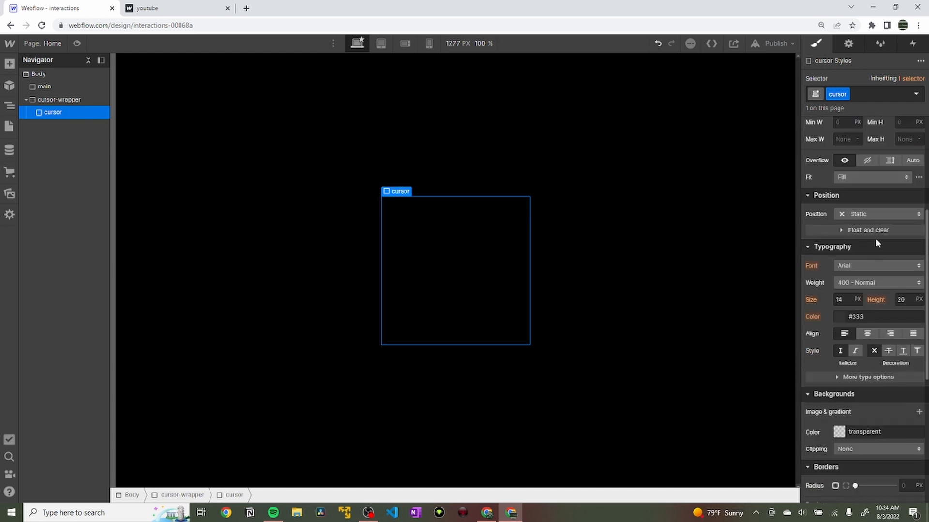
{"action": "left_click", "coordinate": [905, 326]}
{"action": "type", "text": "50%"}
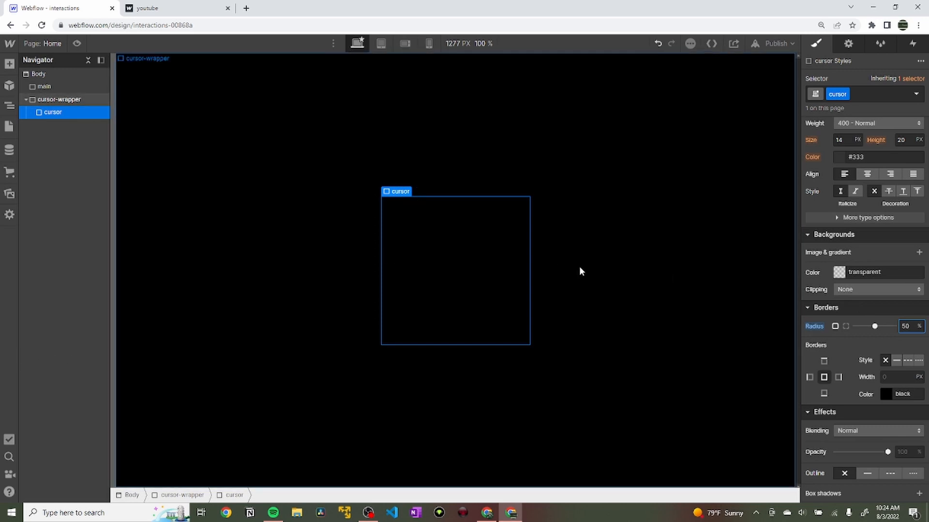
Try a white background on the cursor div, and reset its background colour to transparent.
{"action": "left_click", "coordinate": [840, 271]}
{"action": "left_click_drag", "start_coordinate": [822, 293], "coordinate": [806, 287]}
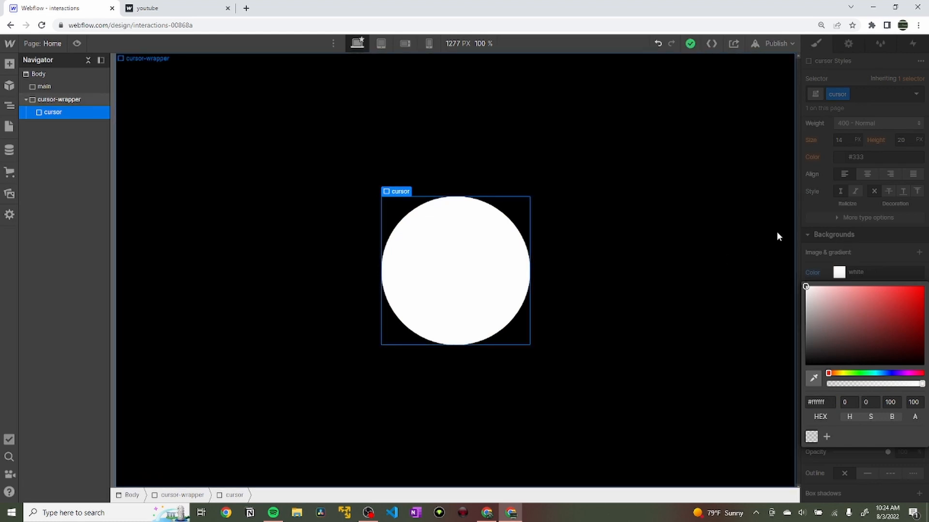
{"action": "left_click", "coordinate": [831, 265]}
{"action": "left_click", "coordinate": [818, 274], "text": "alt"}
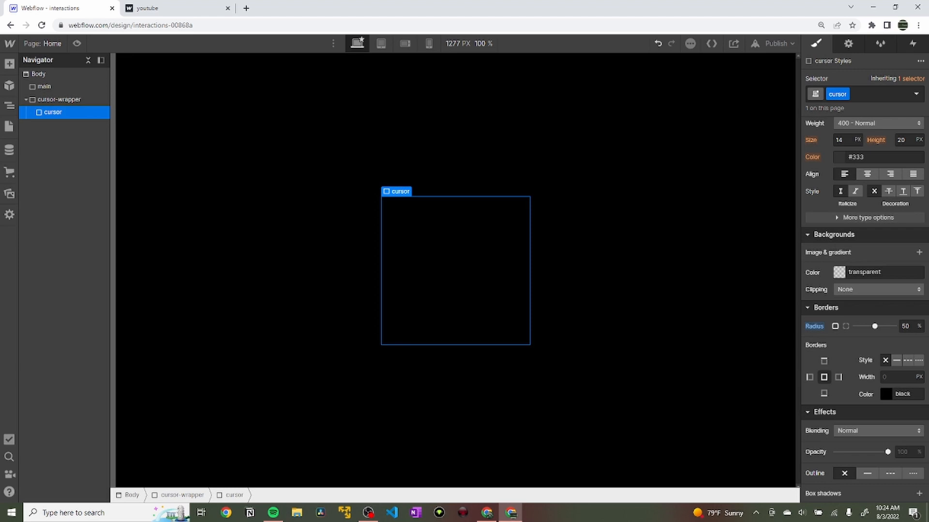
Set the cursor div's position to absolute with a z-index of 2.
{"action": "scroll", "coordinate": [849, 263], "scroll_direction": "up", "scroll_amount": 6}
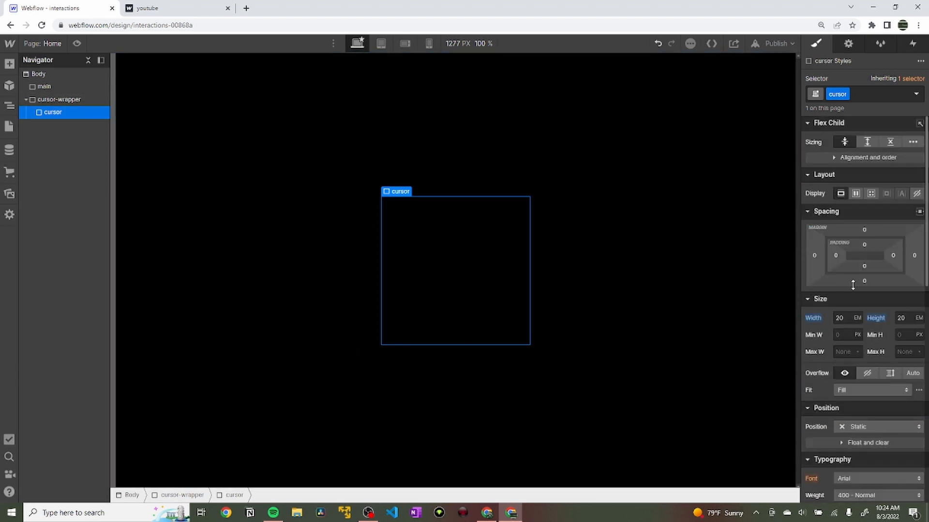
{"action": "left_click", "coordinate": [852, 427]}
{"action": "left_click", "coordinate": [866, 424]}
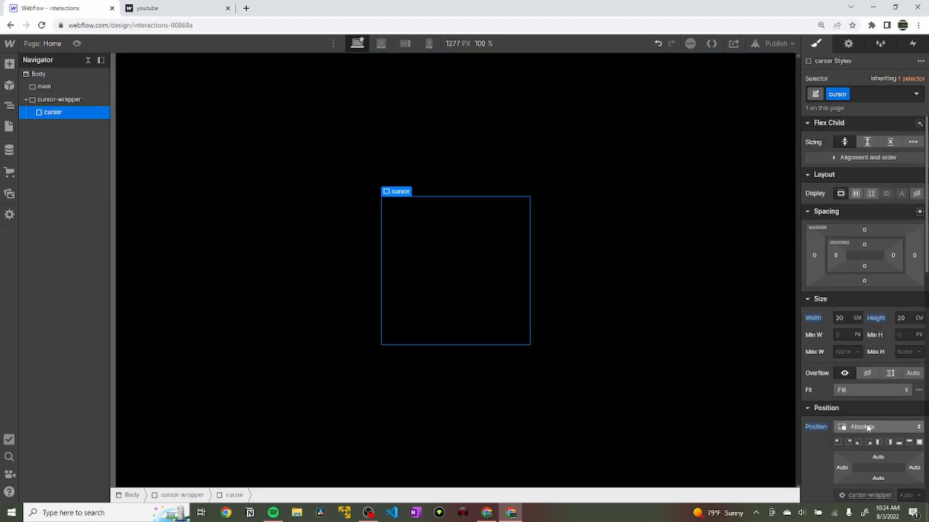
{"action": "left_click", "coordinate": [903, 492]}
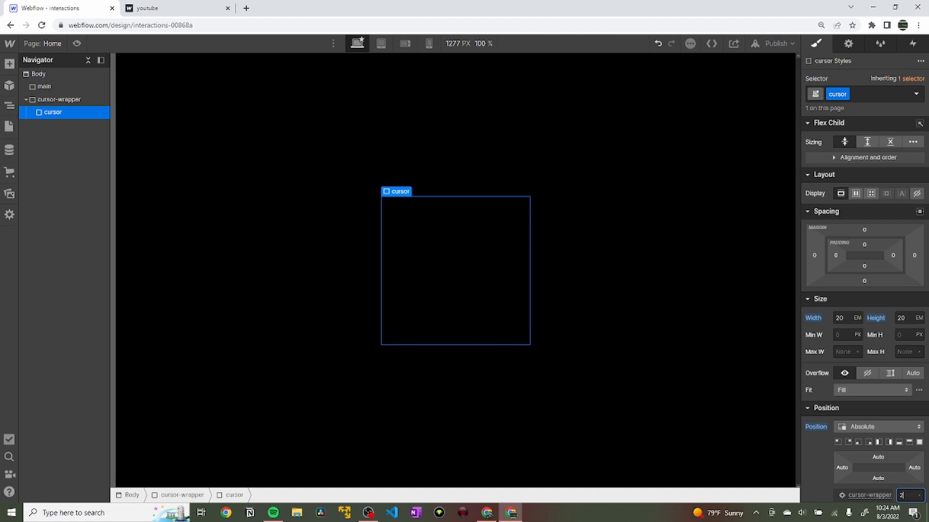
Check the published demo, and add a div block with the class superhero-lineup inside the cursor div.
{"action": "left_click", "coordinate": [183, 6]}
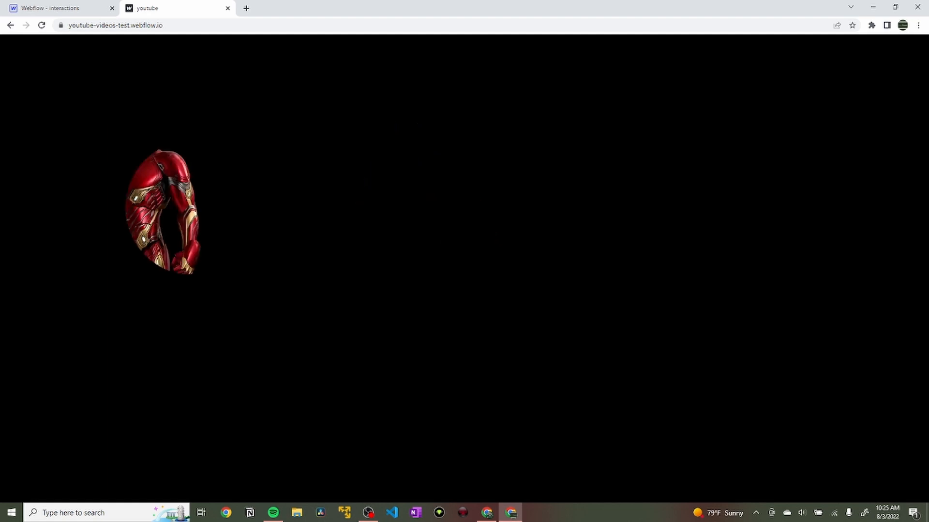
{"action": "left_click", "coordinate": [72, 7]}
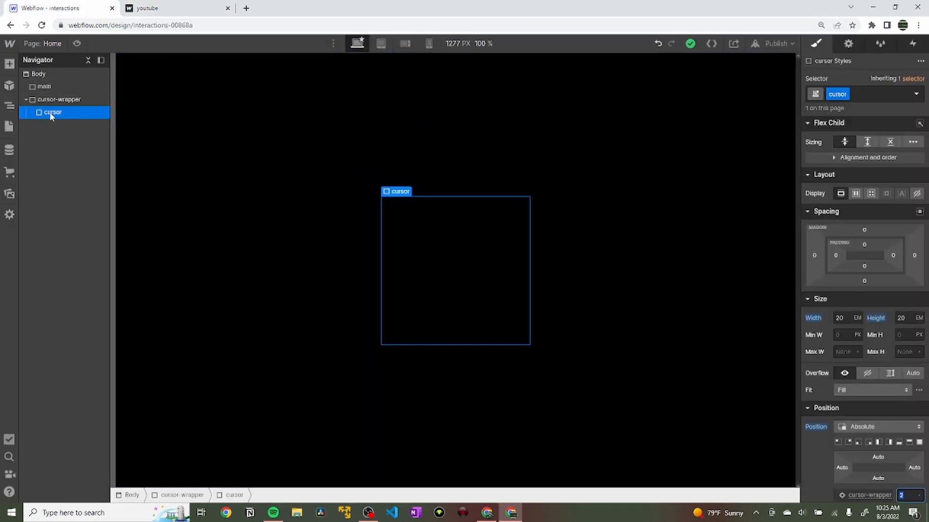
{"action": "left_click", "coordinate": [9, 64]}
{"action": "left_click_drag", "start_coordinate": [43, 245], "coordinate": [71, 119]}
{"action": "left_click", "coordinate": [847, 93]}
{"action": "type", "text": "superhero-lineup"}
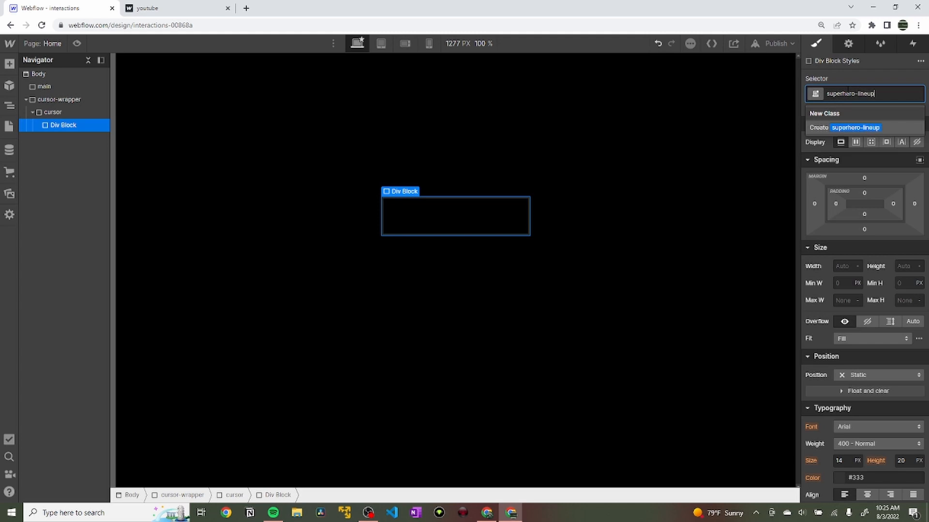
{"action": "key", "text": "Return"}
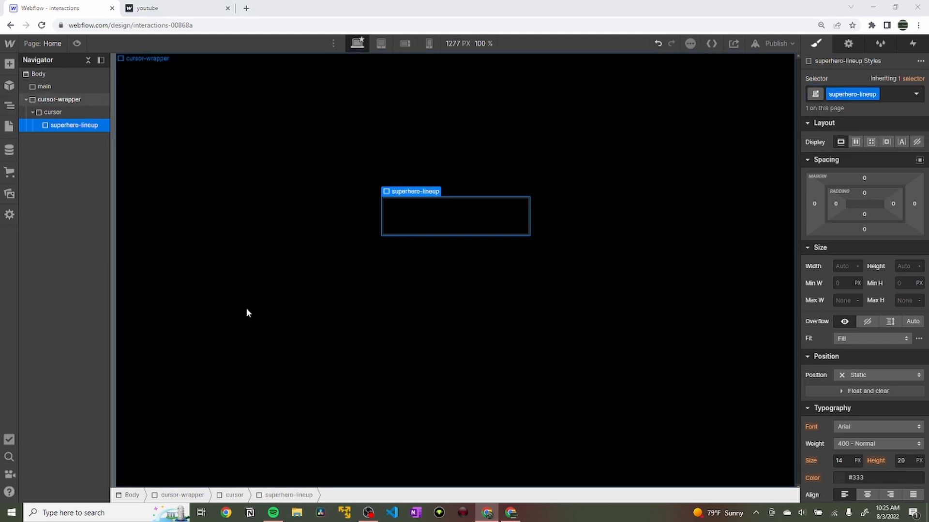
Set superhero-lineup's width to 100 VW and its height to 100 VH.
{"action": "left_click", "coordinate": [849, 267]}
{"action": "type", "text": "100vw"}
{"action": "key", "text": "Return"}
{"action": "left_click", "coordinate": [904, 266]}
{"action": "type", "text": "100vh"}
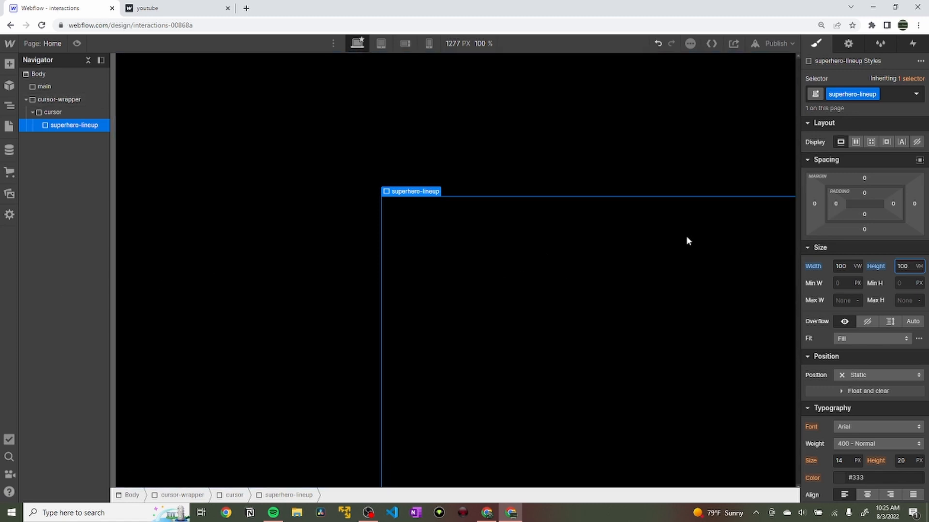
Make superhero-lineup a horizontal flex layout with its children justified as space around, checking the published demo for reference.
{"action": "left_click", "coordinate": [856, 142]}
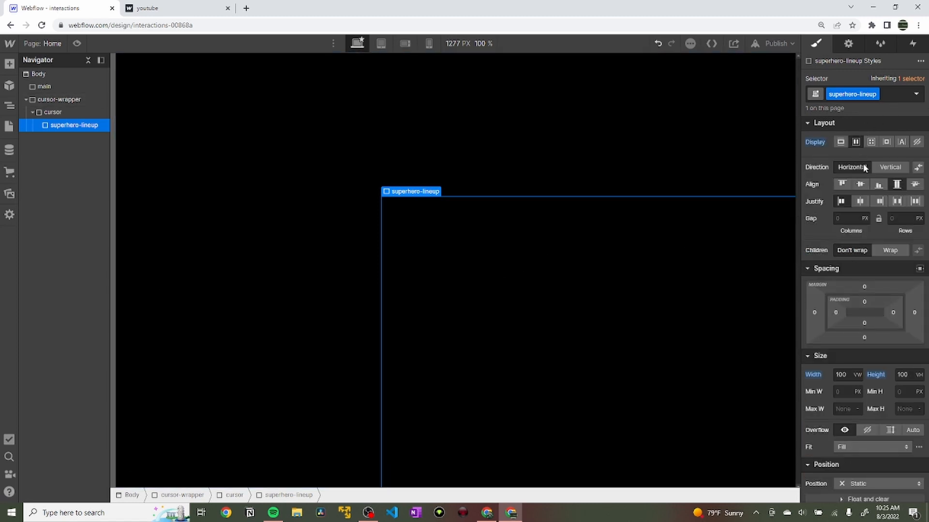
{"action": "key", "text": "ctrl+Tab"}
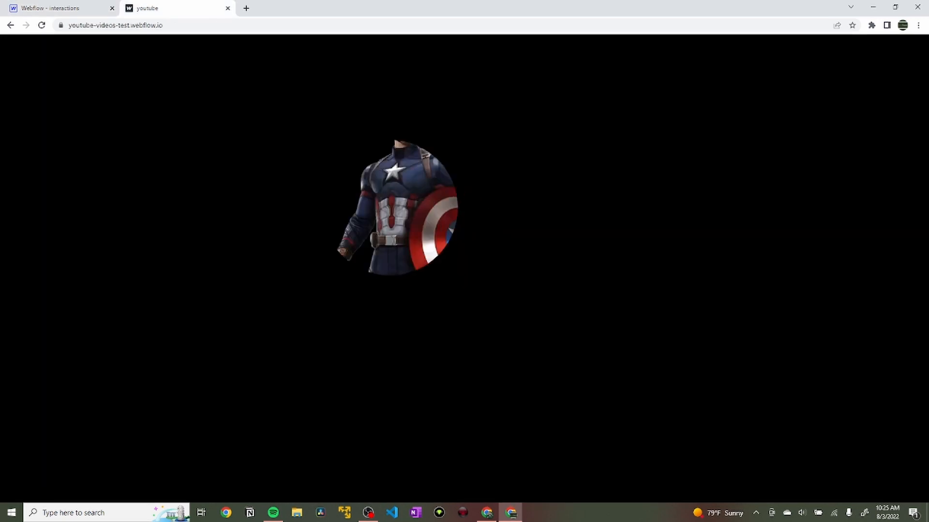
{"action": "key", "text": "ctrl+Tab"}
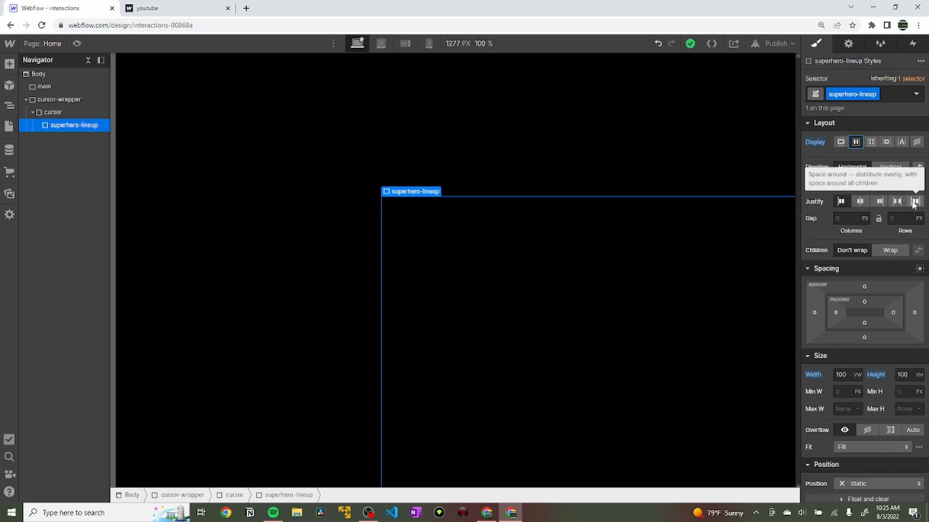
{"action": "left_click", "coordinate": [914, 201]}
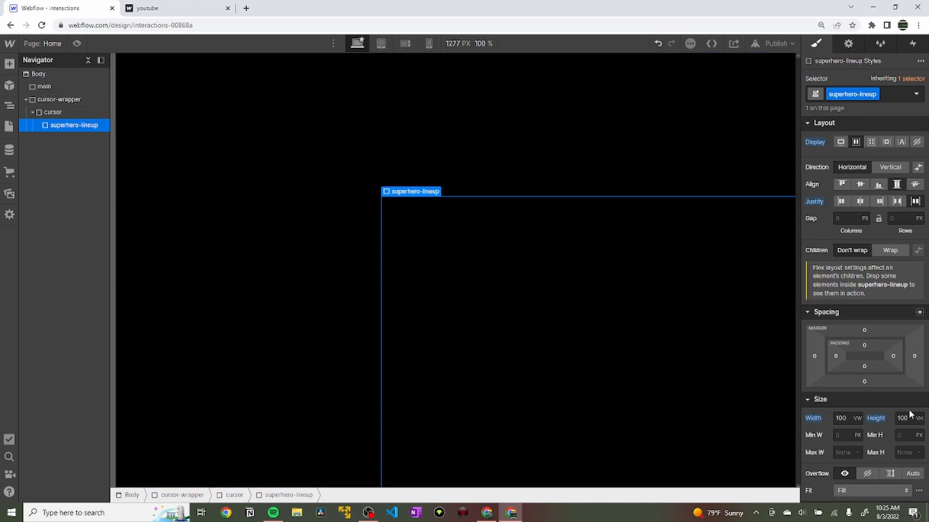
Set superhero-lineup's position to absolute.
{"action": "scroll", "coordinate": [911, 414], "scroll_direction": "down", "scroll_amount": 1}
{"action": "left_click", "coordinate": [870, 473]}
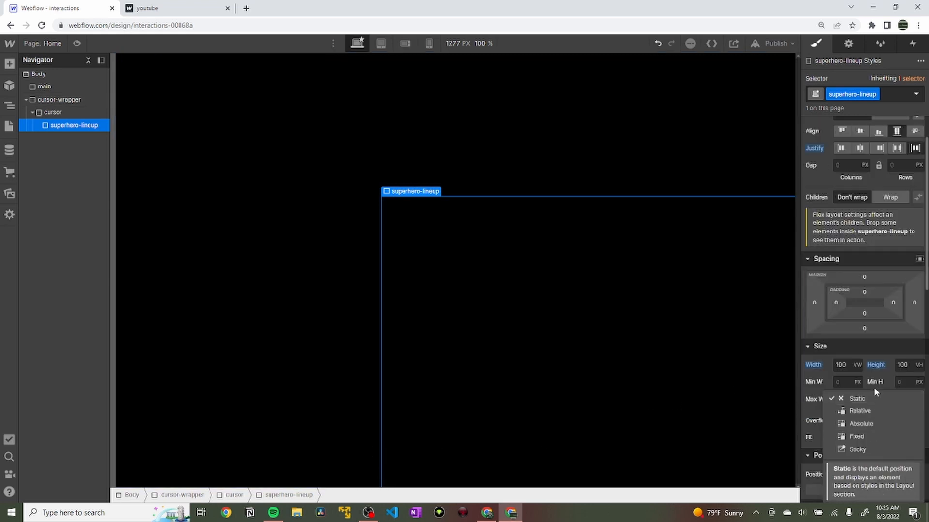
{"action": "left_click", "coordinate": [865, 423]}
{"action": "scroll", "coordinate": [867, 399], "scroll_direction": "down", "scroll_amount": 4}
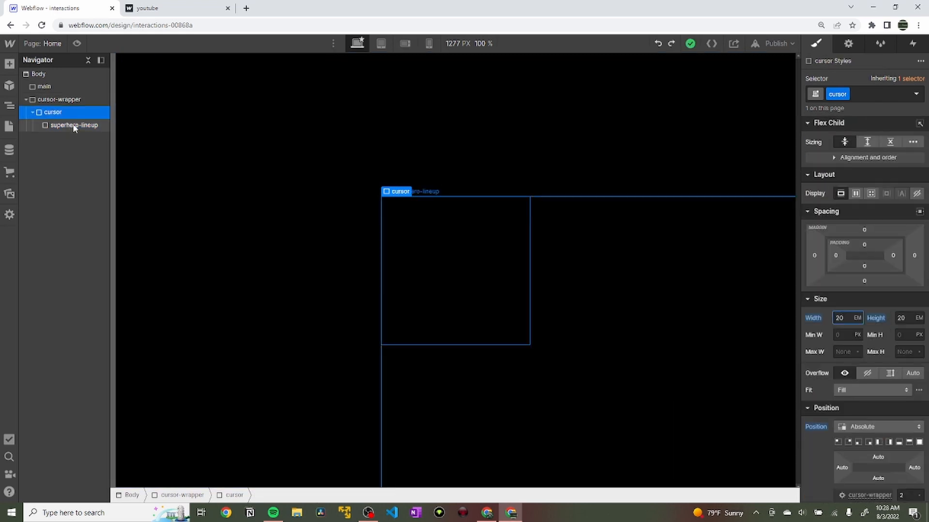
{"action": "left_click", "coordinate": [74, 124]}
{"action": "scroll", "coordinate": [843, 334], "scroll_direction": "down", "scroll_amount": 2}
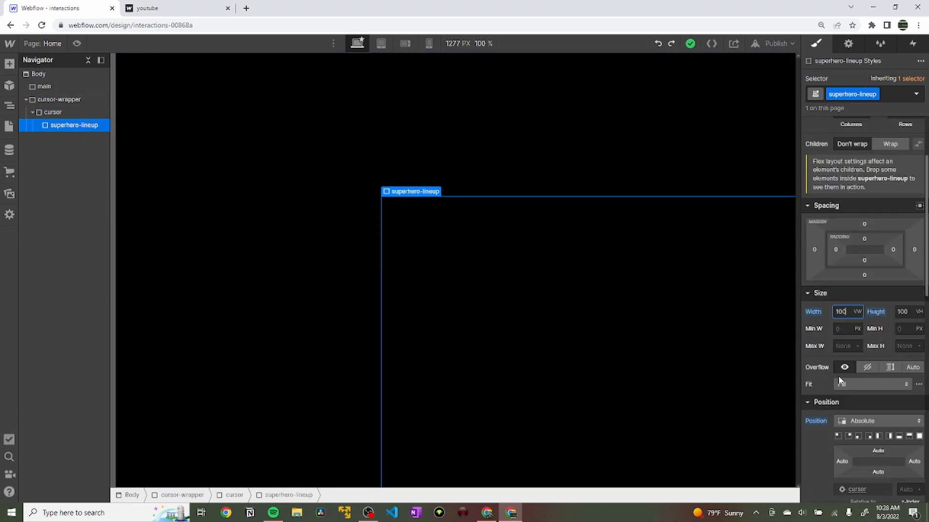
Make the cursor div a vertical flex layout with its children aligned and justified to the centre.
{"action": "left_click", "coordinate": [91, 111]}
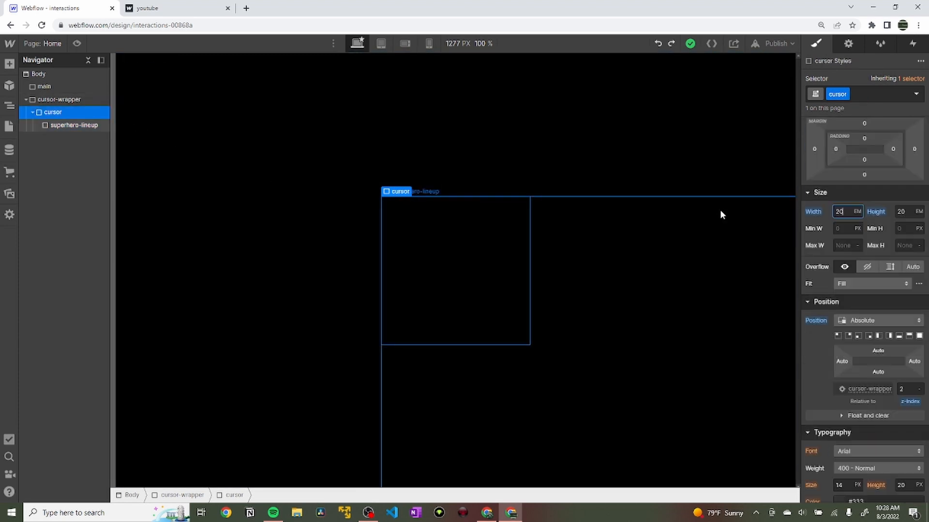
{"action": "left_click", "coordinate": [855, 193]}
{"action": "left_click", "coordinate": [890, 219]}
{"action": "left_click", "coordinate": [860, 236]}
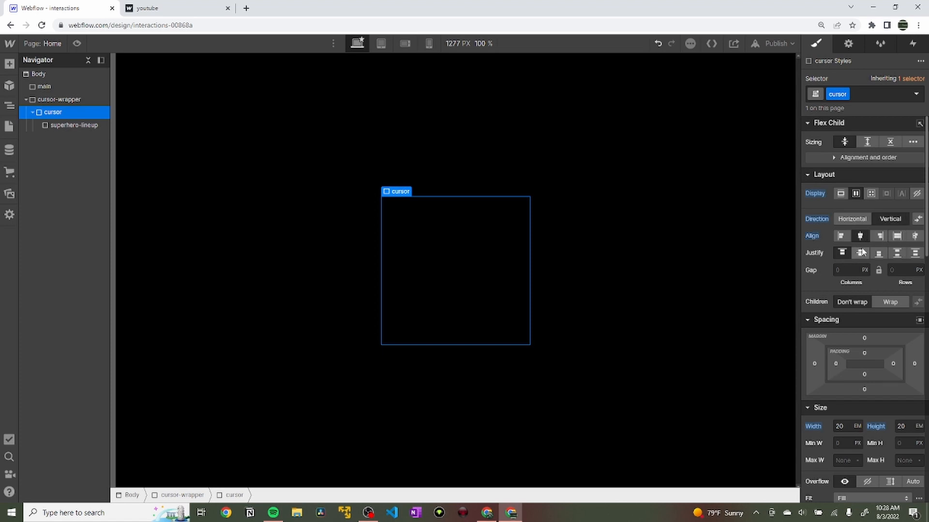
Align superhero-lineup's flex children to the centre, and compare with the published demo.
{"action": "left_click", "coordinate": [90, 125]}
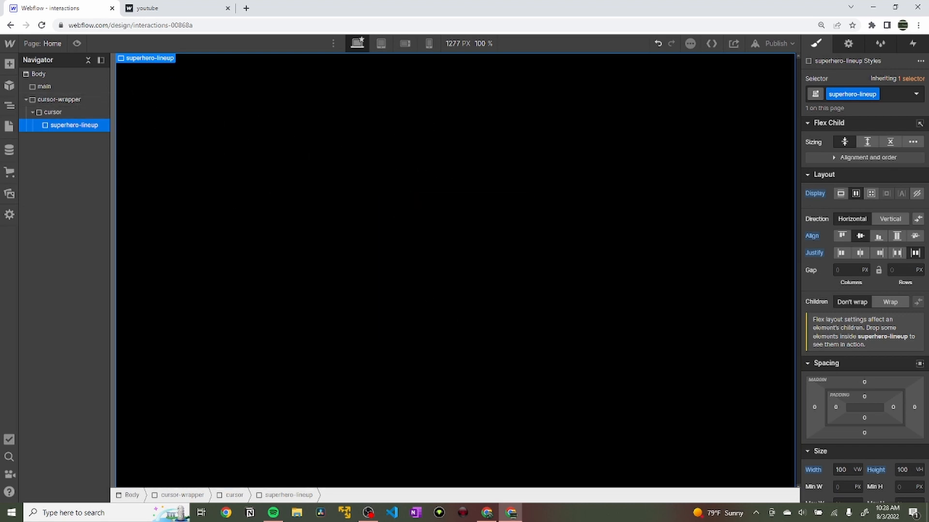
{"action": "left_click", "coordinate": [158, 7]}
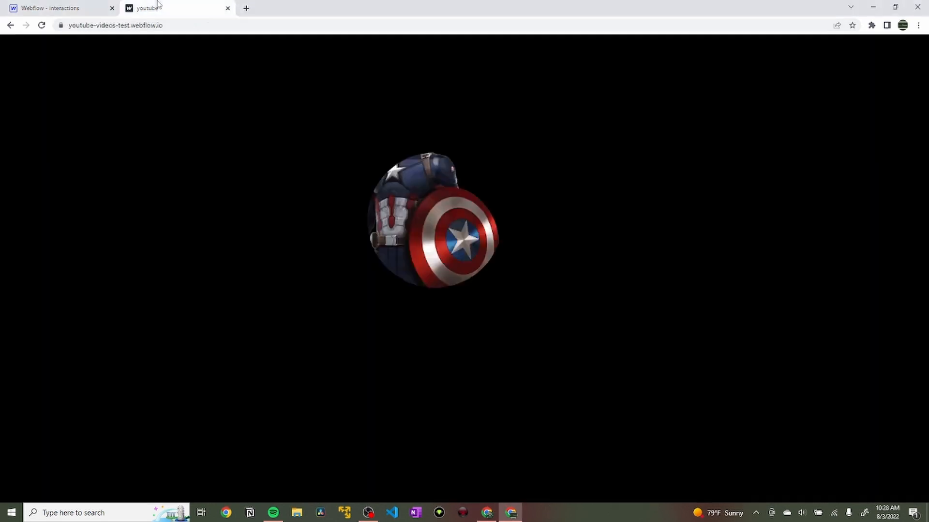
{"action": "left_click", "coordinate": [44, 9]}
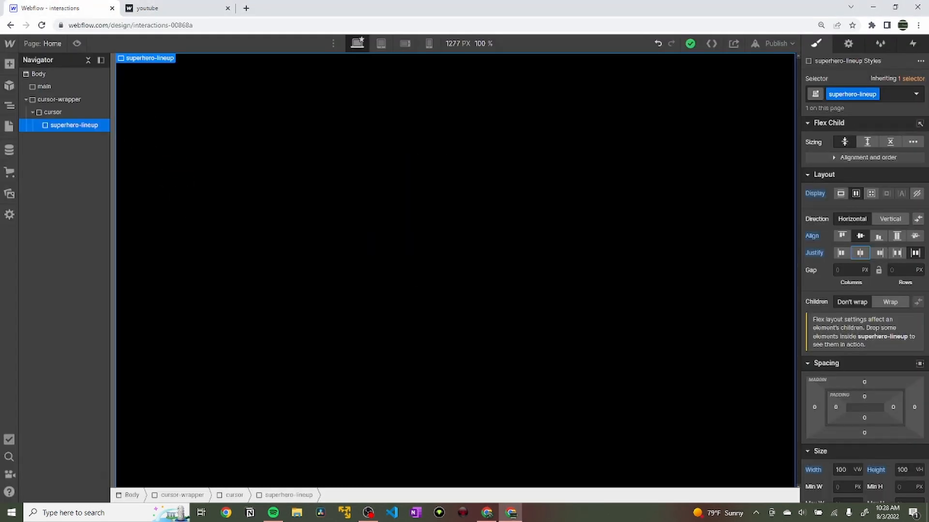
Place the Iron Man image asset inside superhero-lineup and give it the class superhero.
{"action": "left_click", "coordinate": [9, 194]}
{"action": "left_click_drag", "start_coordinate": [35, 146], "coordinate": [80, 130]}
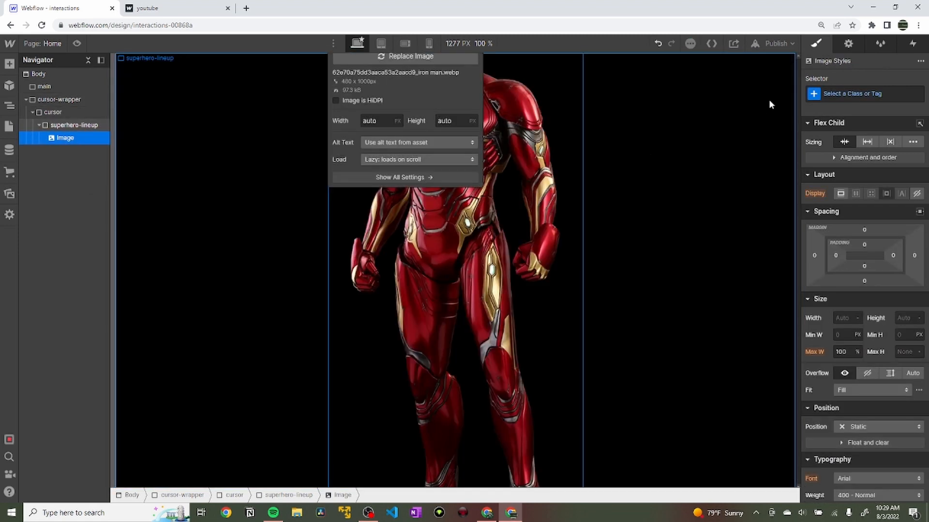
{"action": "left_click", "coordinate": [840, 93]}
{"action": "type", "text": "superhero"}
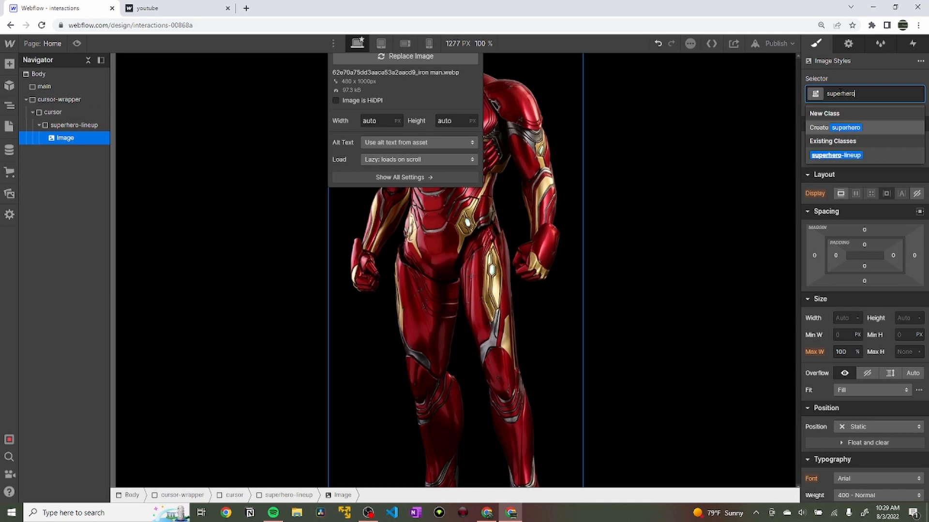
{"action": "key", "text": "Return"}
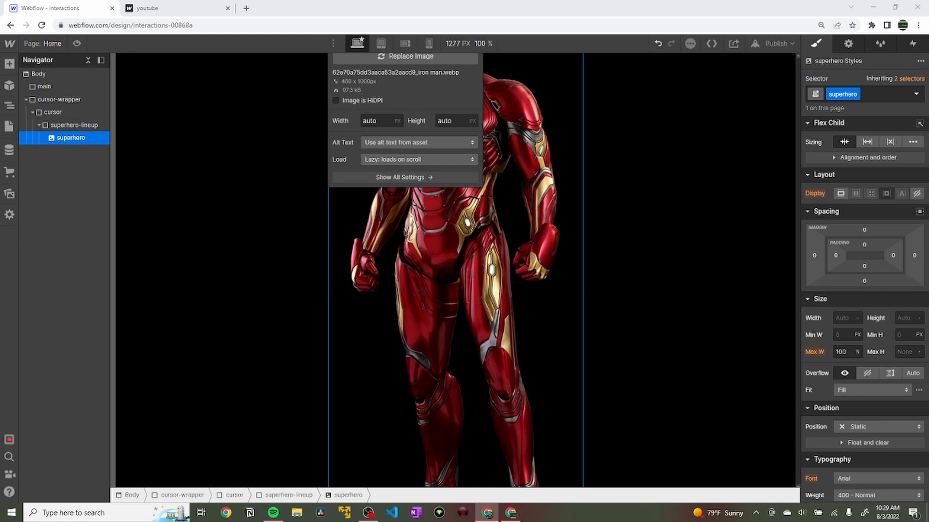
Set the superhero image's height to 70%.
{"action": "left_click", "coordinate": [900, 317]}
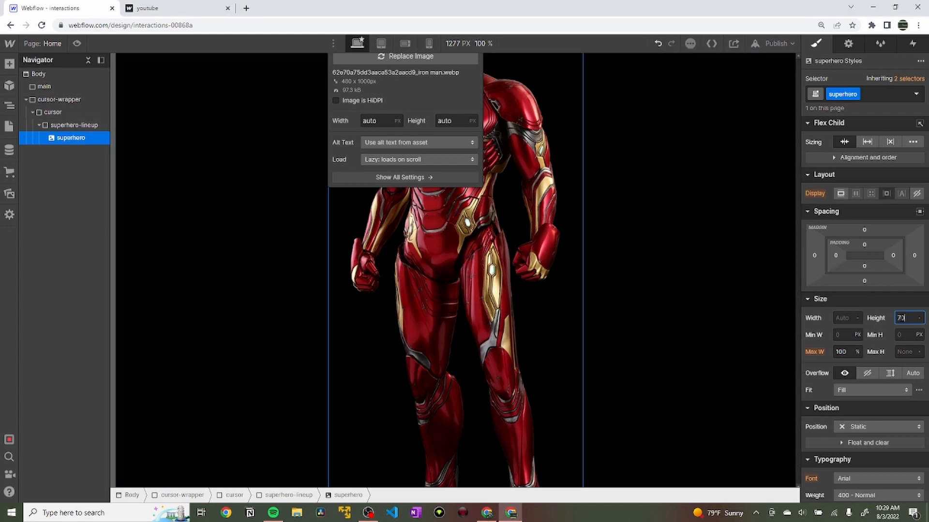
{"action": "key", "text": "Return"}
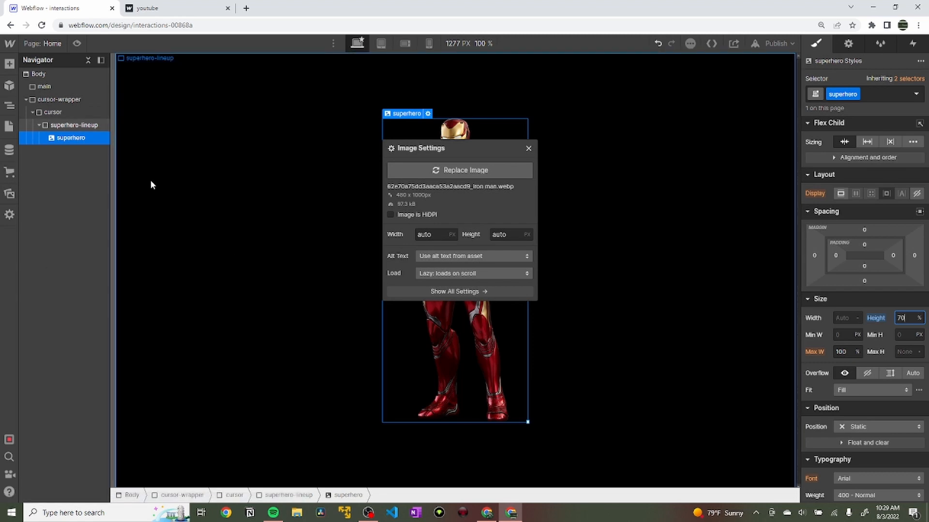
{"action": "key", "text": "ctrl+v"}
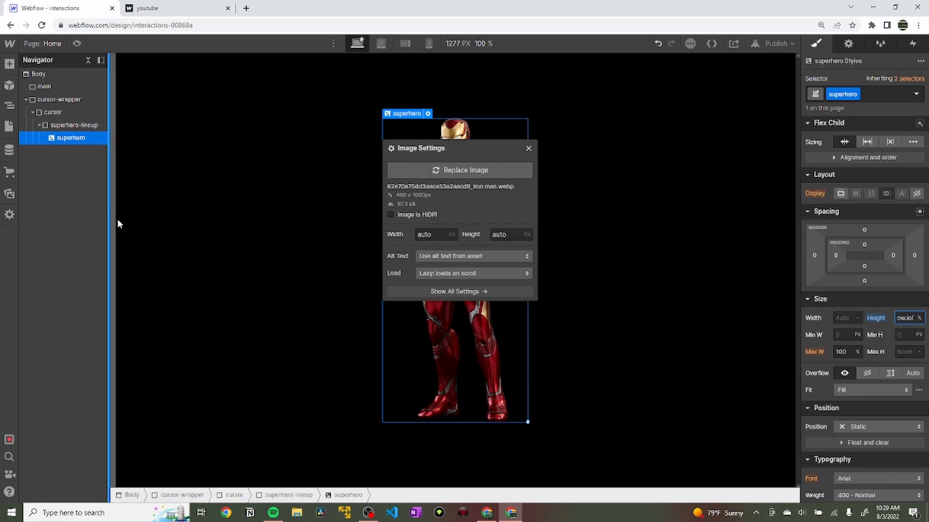
{"action": "key", "text": "ctrl+z"}
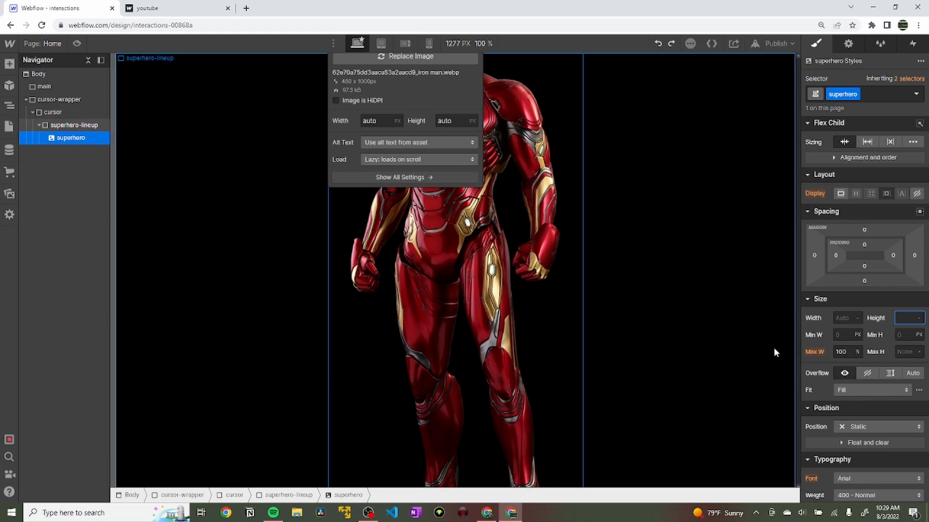
{"action": "key", "text": "Return"}
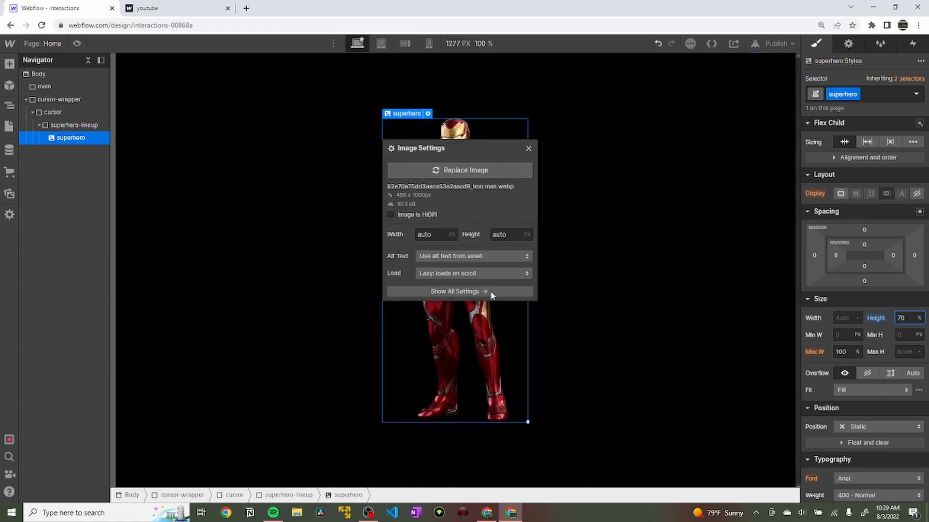
Duplicate the superhero image twice inside superhero-lineup.
{"action": "left_click", "coordinate": [78, 126]}
{"action": "left_click", "coordinate": [70, 138]}
{"action": "key", "text": "ctrl+d"}
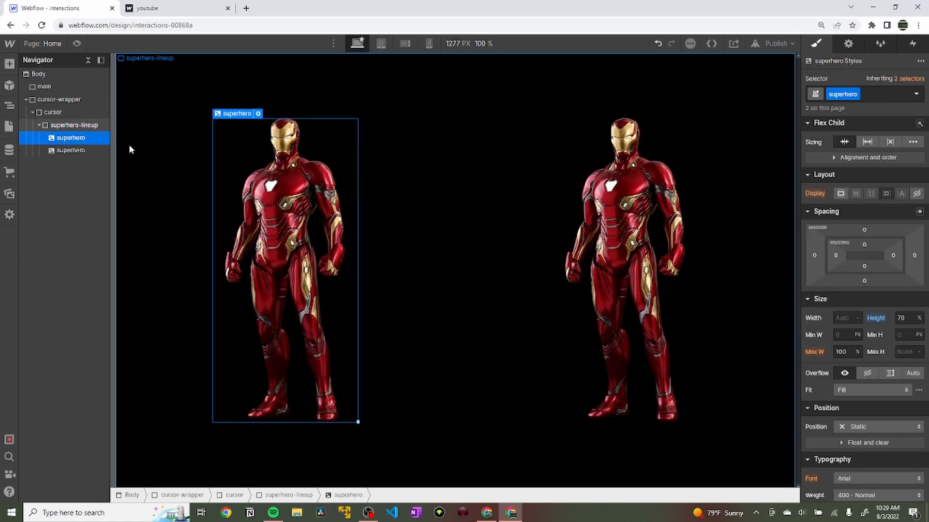
{"action": "key", "text": "ctrl+d"}
Replace the middle superhero image with the Captain America asset.
{"action": "left_click", "coordinate": [432, 130]}
{"action": "left_click", "coordinate": [427, 113]}
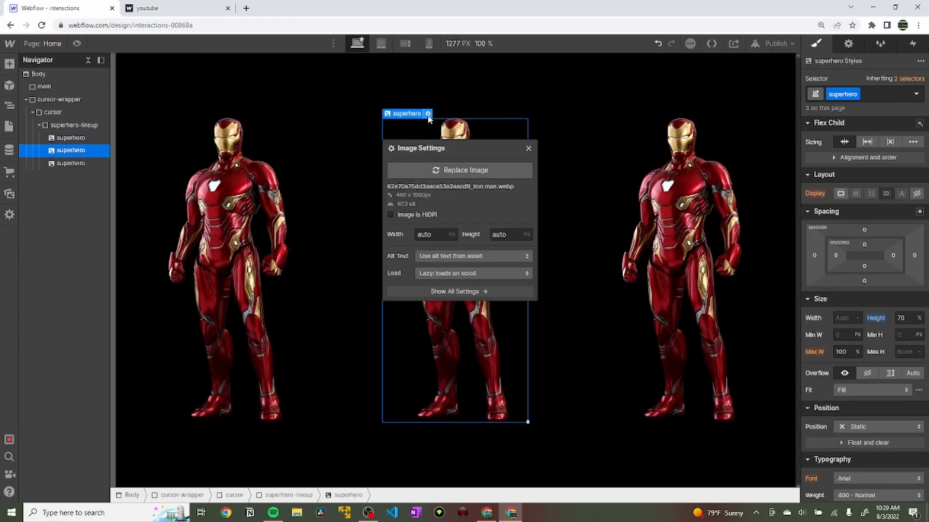
{"action": "left_click", "coordinate": [452, 171]}
{"action": "left_click", "coordinate": [51, 214]}
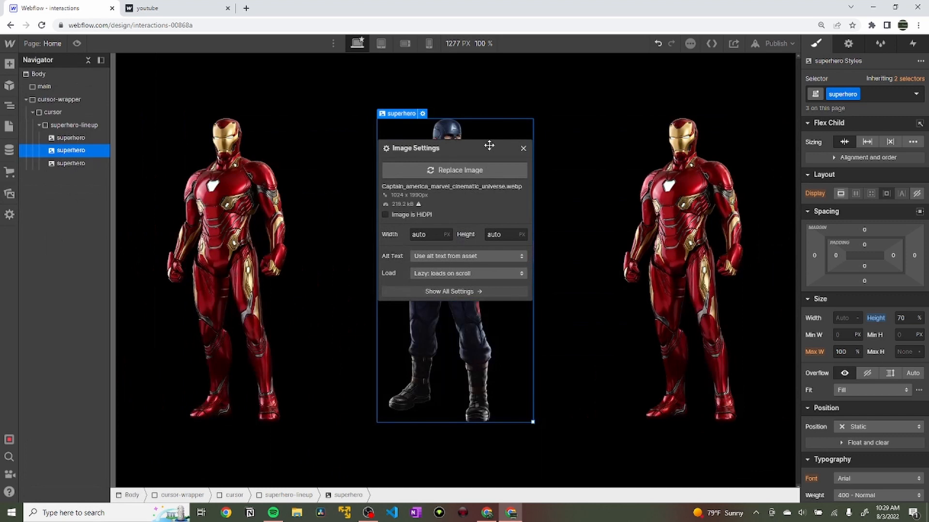
{"action": "left_click", "coordinate": [523, 150]}
Replace the third superhero image with the asset Thor2011.webp.
{"action": "left_click", "coordinate": [702, 143]}
{"action": "left_click", "coordinate": [656, 113]}
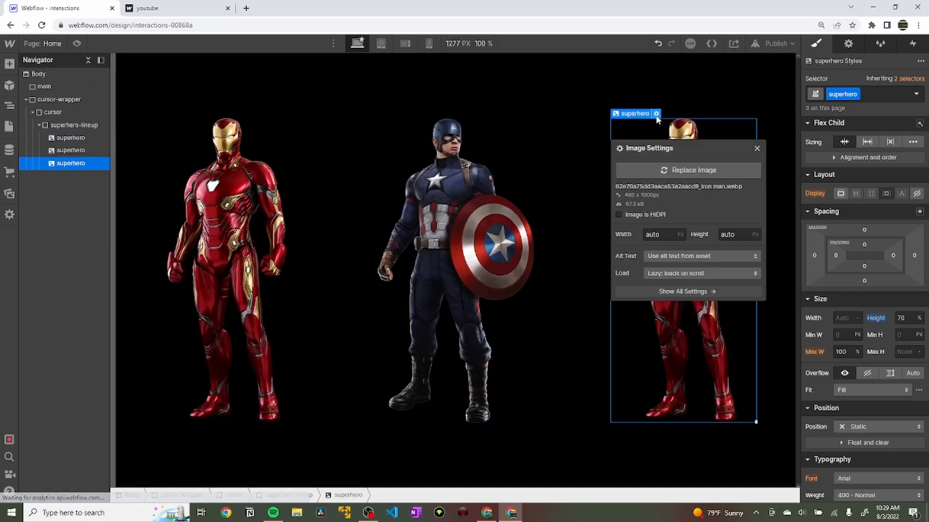
{"action": "left_click", "coordinate": [669, 168]}
{"action": "left_click", "coordinate": [129, 210]}
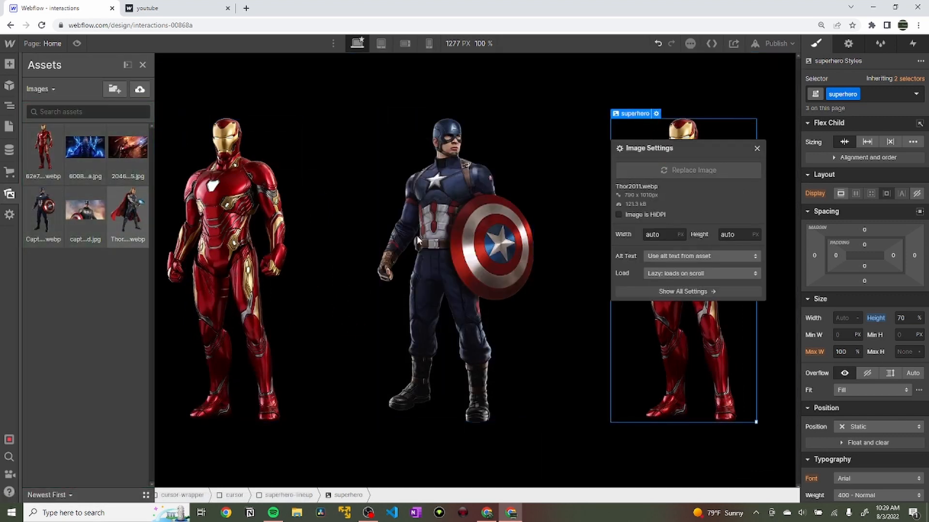
Select superhero-lineup, collapse its contents in the element tree, and review the circular reveal effect on the published demo.
{"action": "left_click", "coordinate": [497, 106]}
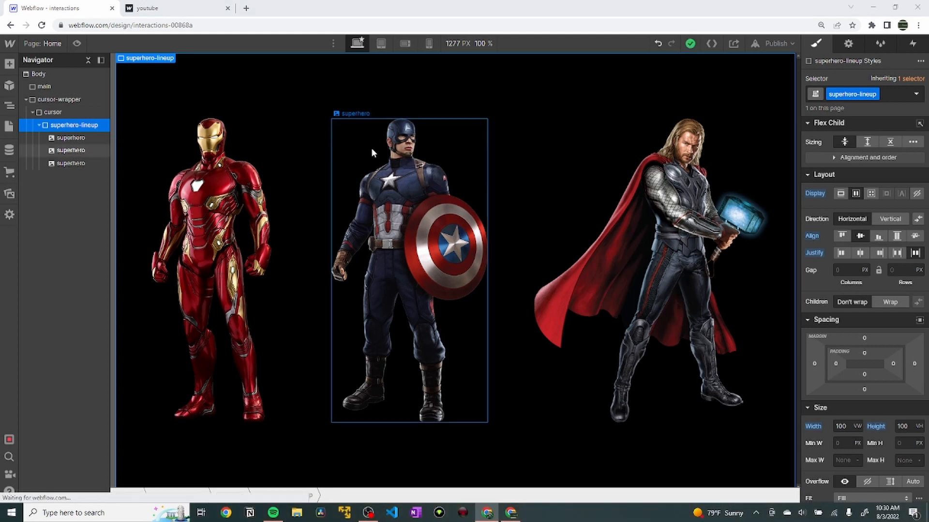
{"action": "left_click", "coordinate": [39, 125]}
{"action": "left_click", "coordinate": [180, 5]}
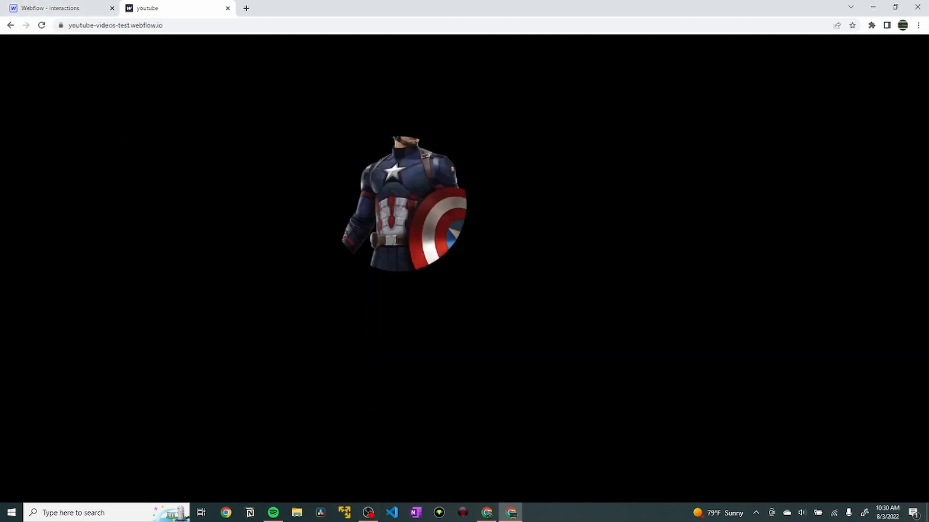
Return to the Webflow designer and give the page a Mouse move in viewport trigger with the action Play mouse animation.
{"action": "left_click", "coordinate": [49, 8]}
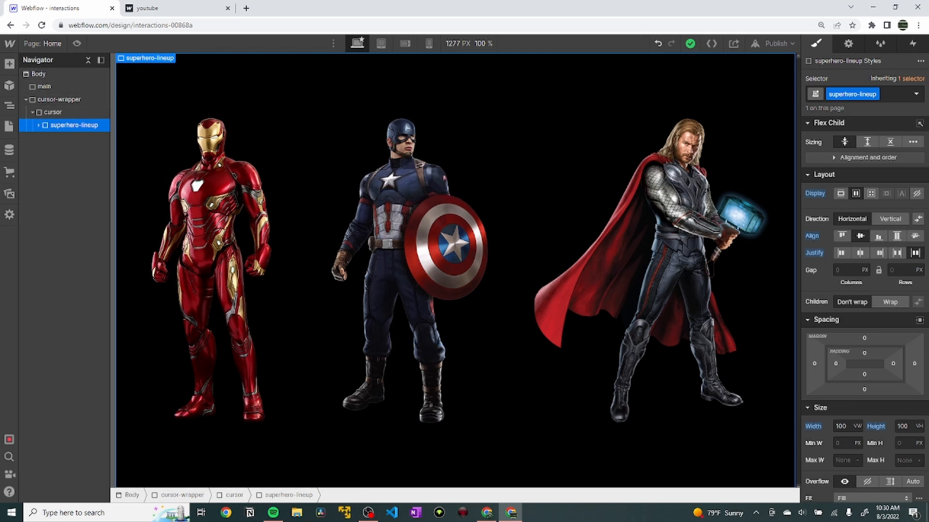
{"action": "left_click", "coordinate": [56, 77]}
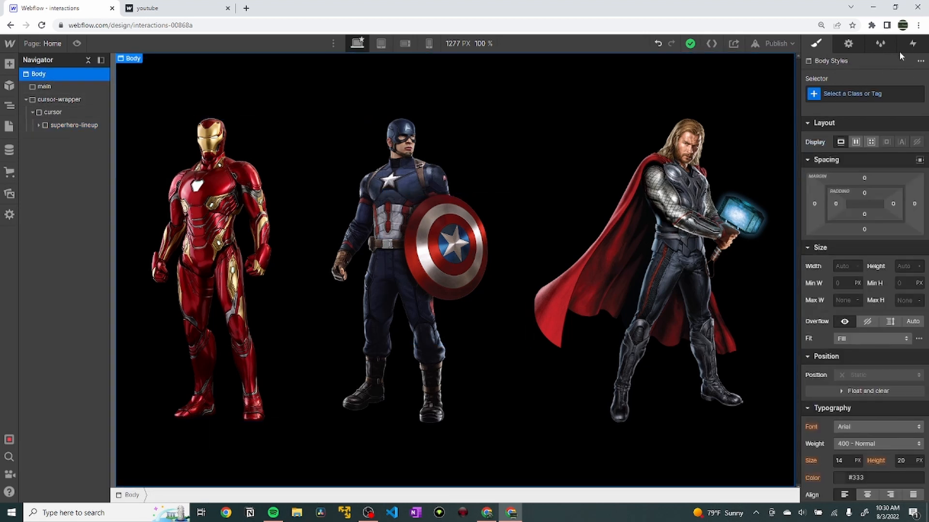
{"action": "key", "text": "h"}
{"action": "left_click", "coordinate": [921, 187]}
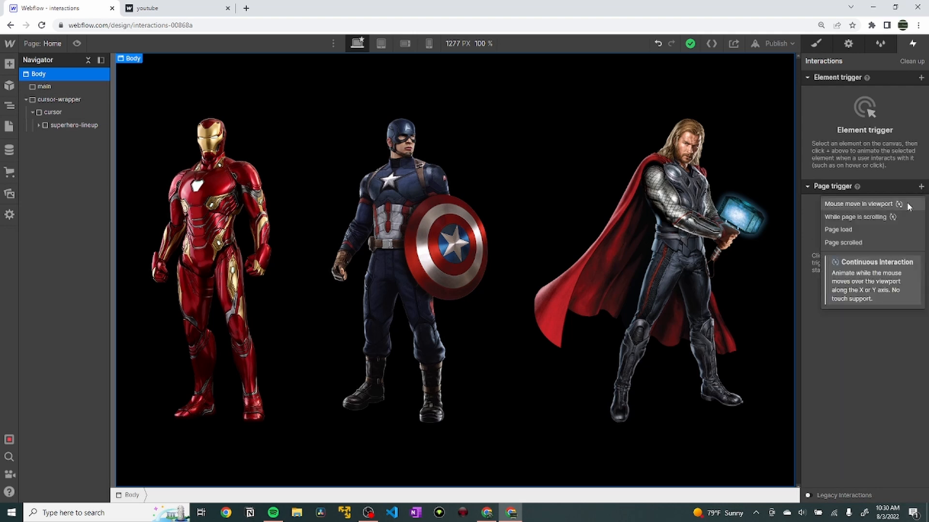
{"action": "left_click", "coordinate": [870, 202]}
{"action": "left_click", "coordinate": [866, 144]}
{"action": "left_click", "coordinate": [864, 171]}
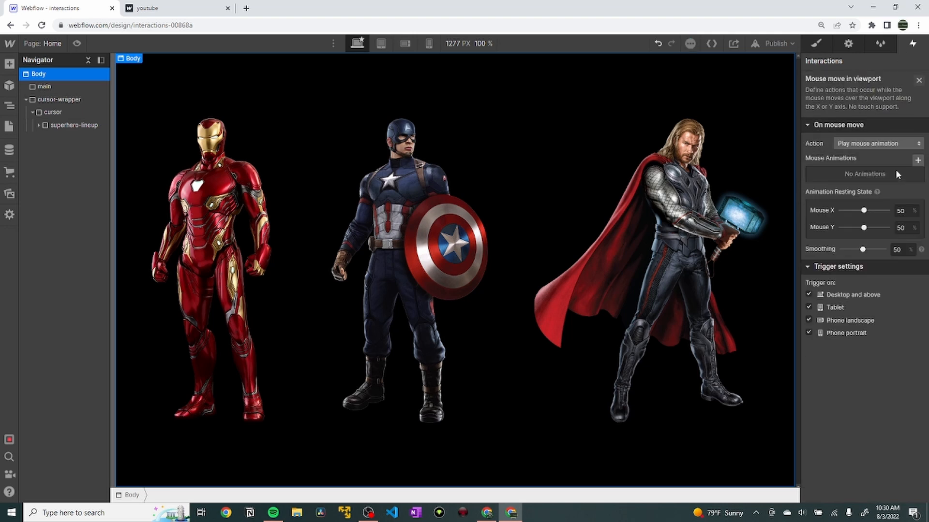
Create a new mouse animation named "cursor move" for the trigger.
{"action": "left_click", "coordinate": [917, 161]}
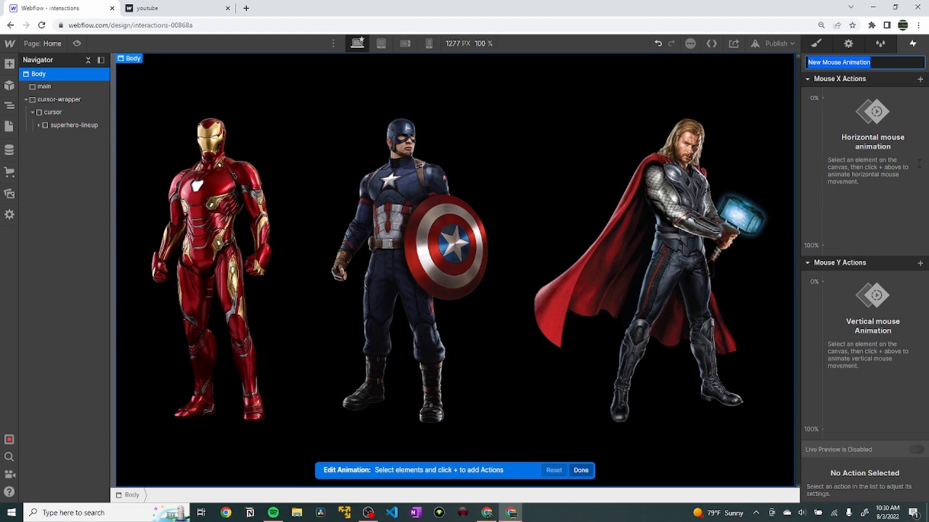
{"action": "type", "text": "cursor move"}
{"action": "key", "text": "Return"}
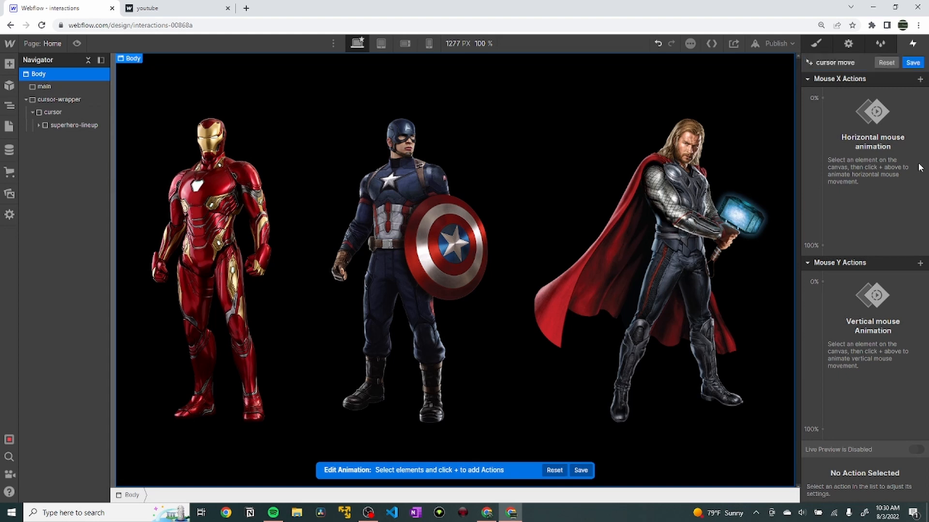
Add a Mouse X Move action for cursor, affecting its class, and set the 0% X offset to -50vw.
{"action": "left_click", "coordinate": [72, 112]}
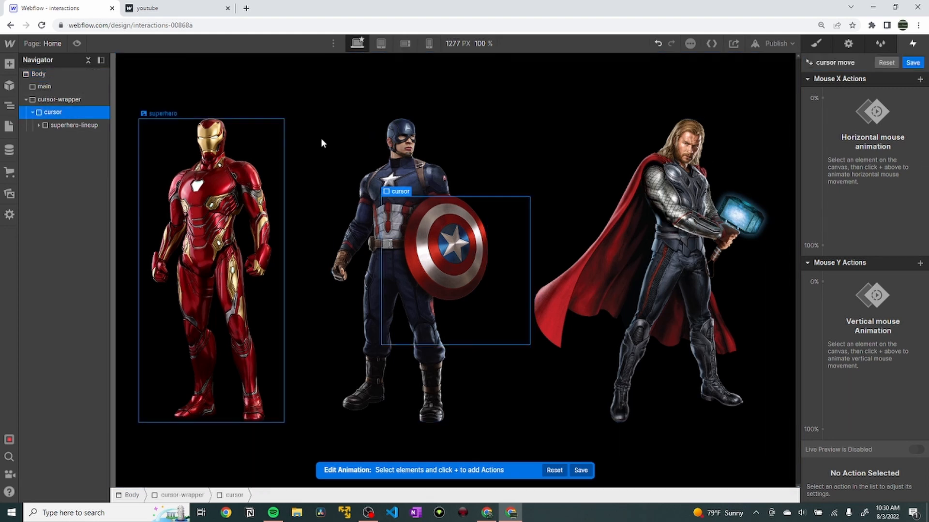
{"action": "left_click", "coordinate": [822, 98]}
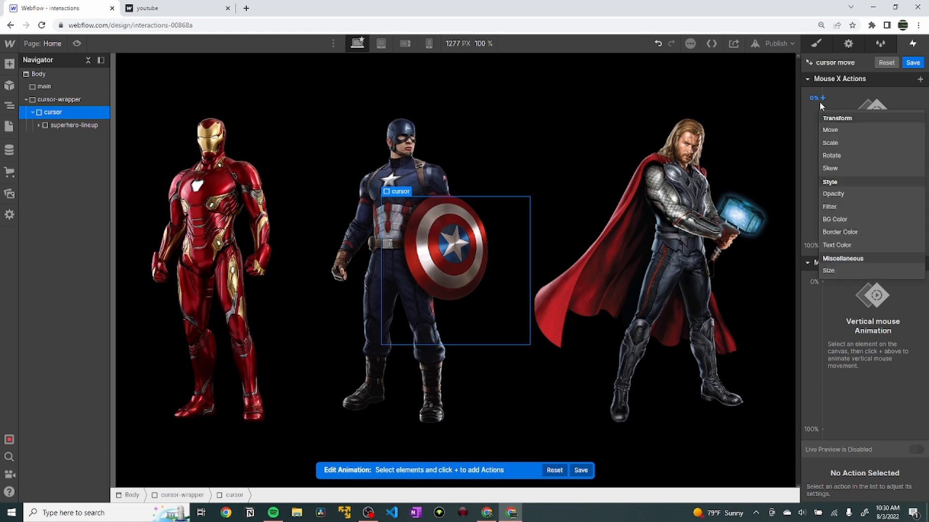
{"action": "left_click", "coordinate": [830, 131]}
{"action": "left_click", "coordinate": [860, 382]}
{"action": "left_click", "coordinate": [863, 367]}
{"action": "left_click", "coordinate": [905, 463]}
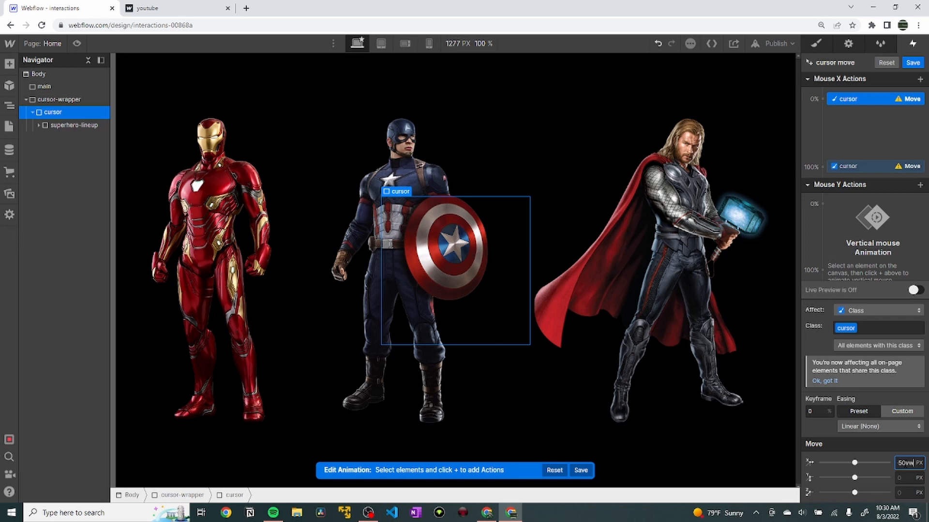
{"action": "type", "text": "-50vw"}
{"action": "key", "text": "Return"}
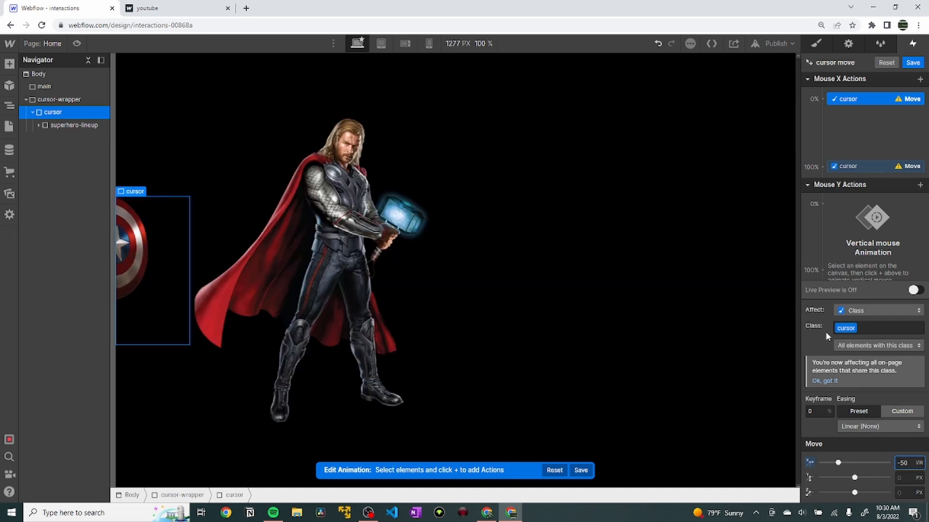
Set the cursor's X offset at the 100% Mouse X keyframe to 50vw.
{"action": "left_click", "coordinate": [850, 168]}
{"action": "left_click", "coordinate": [902, 464]}
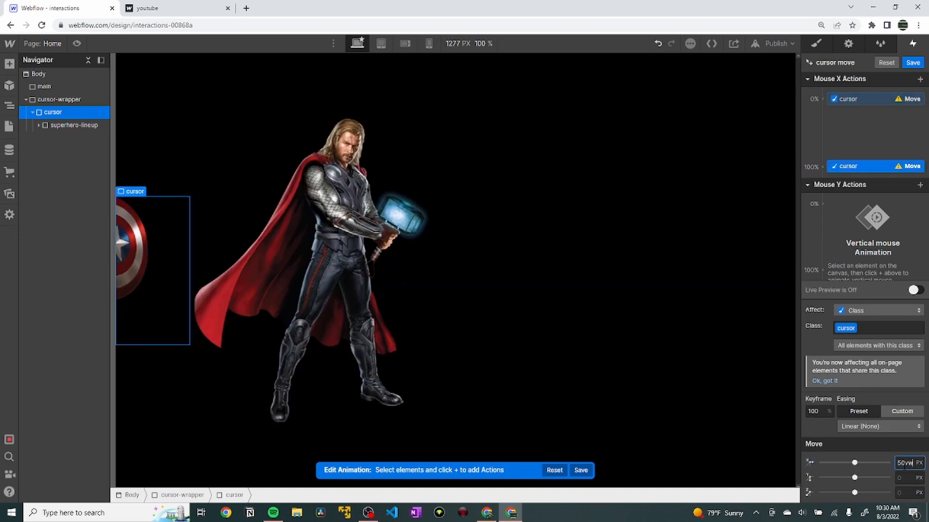
{"action": "key", "text": "Return"}
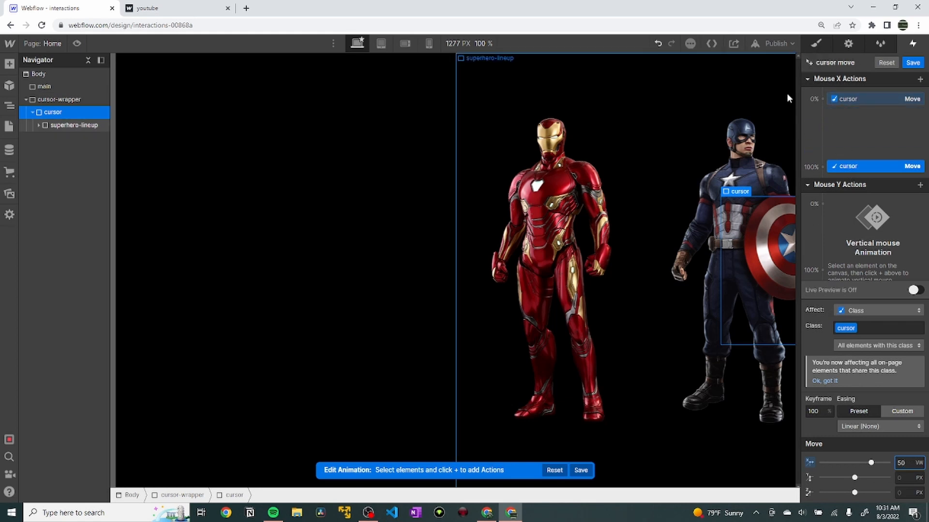
Add a Mouse Y Move action for cursor, affecting its class at 0%, with a Y offset of -50vh.
{"action": "left_click", "coordinate": [919, 184]}
{"action": "left_click", "coordinate": [837, 237]}
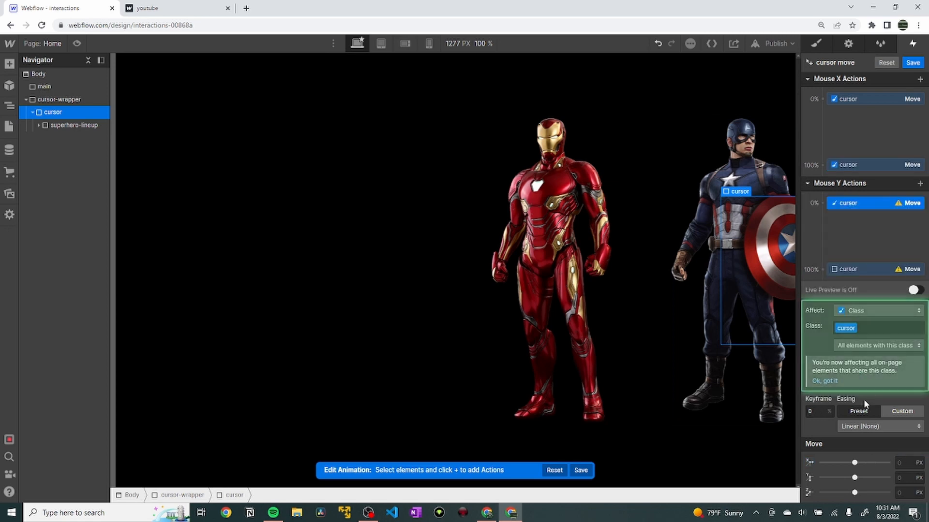
{"action": "left_click", "coordinate": [907, 479]}
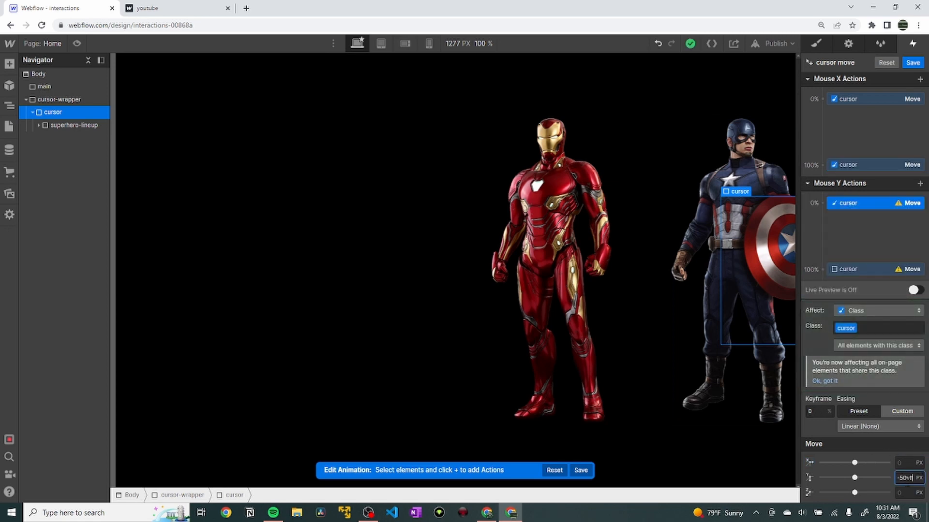
{"action": "key", "text": "Return"}
Make the 100% Mouse Y Move affect the cursor class with a Y offset of 50vh, and save the animation after a live preview.
{"action": "left_click", "coordinate": [871, 269]}
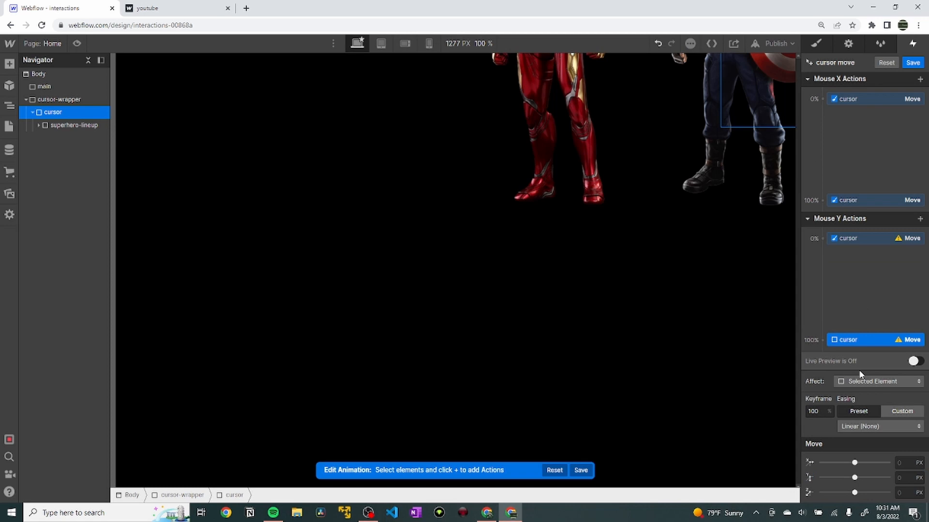
{"action": "left_click", "coordinate": [868, 381]}
{"action": "left_click", "coordinate": [861, 366]}
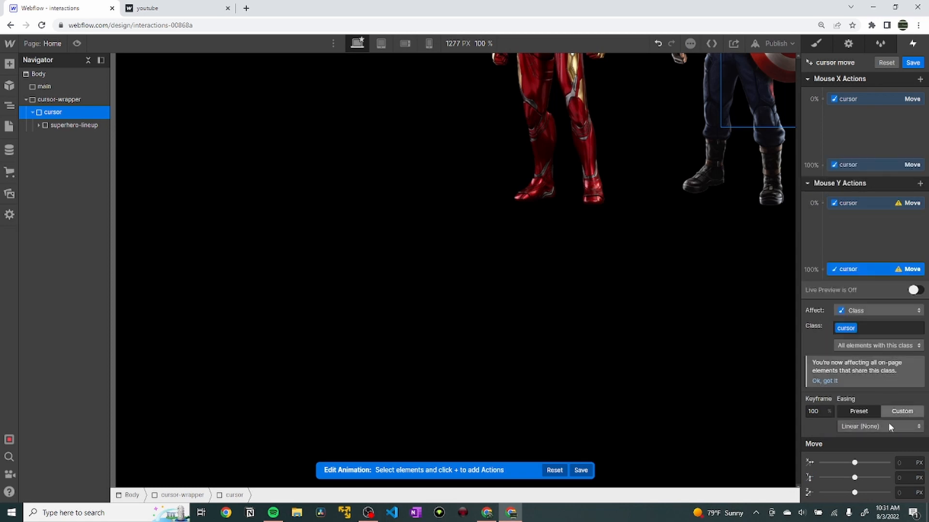
{"action": "left_click", "coordinate": [907, 478]}
{"action": "type", "text": "50vh"}
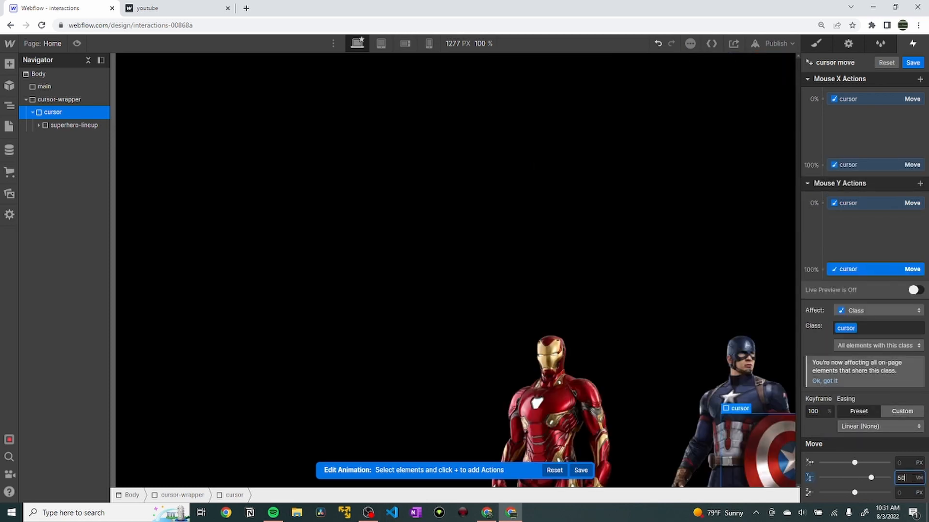
{"action": "left_click", "coordinate": [914, 291]}
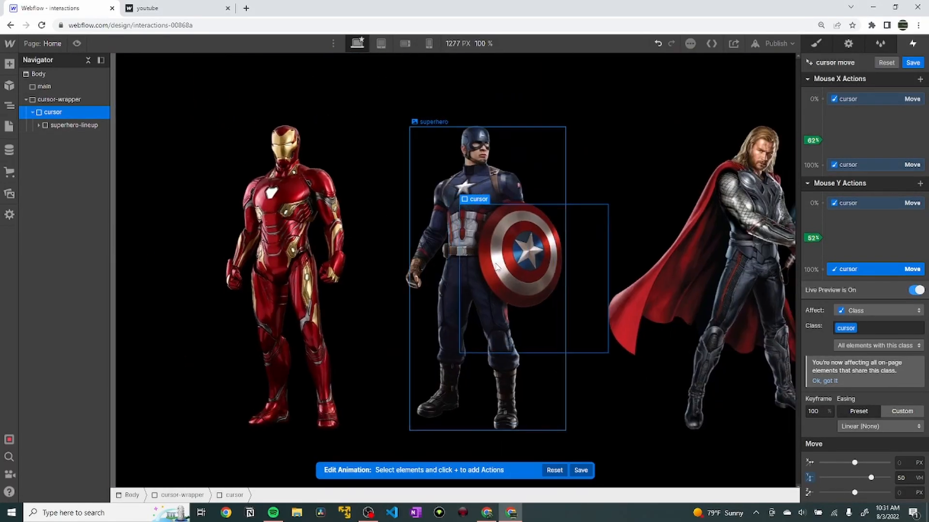
{"action": "left_click", "coordinate": [914, 64]}
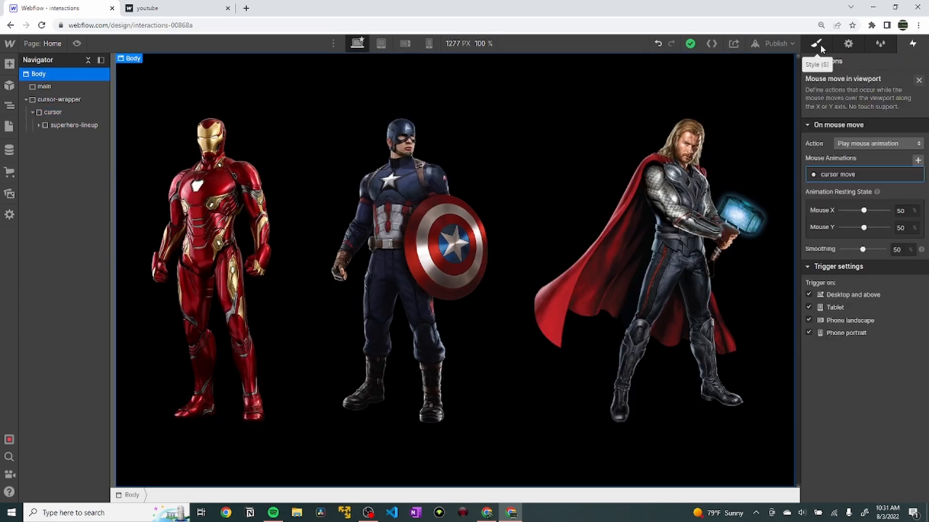
Set the cursor element's overflow to hidden and check the masking in page preview.
{"action": "left_click", "coordinate": [820, 44]}
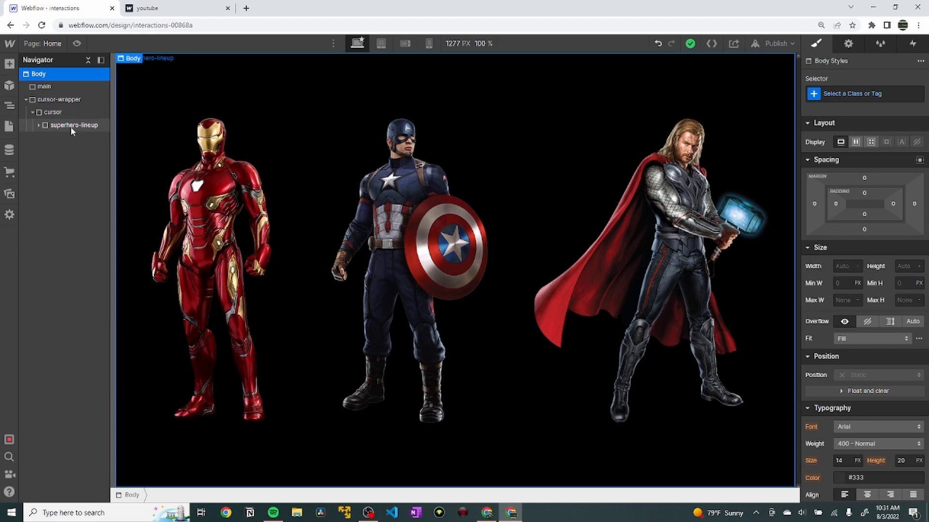
{"action": "left_click", "coordinate": [70, 112]}
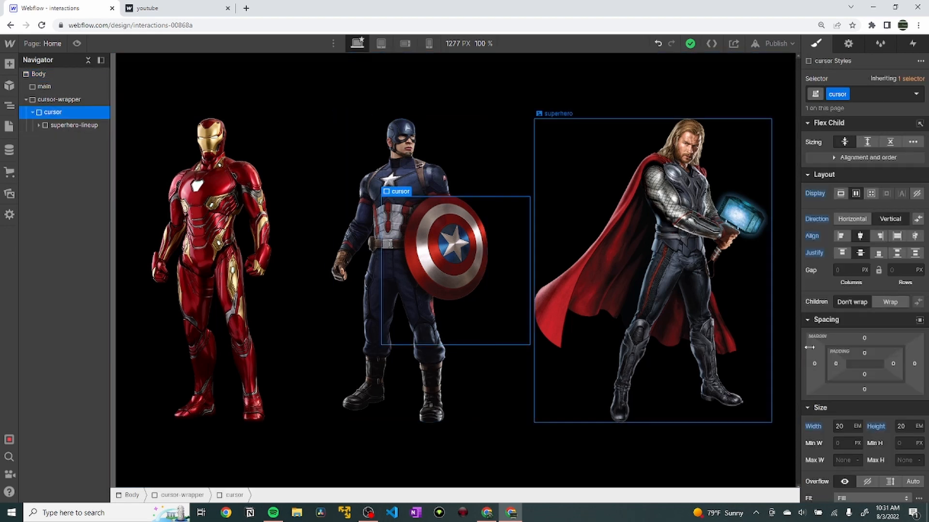
{"action": "scroll", "coordinate": [873, 336], "scroll_direction": "down", "scroll_amount": 2}
{"action": "left_click", "coordinate": [858, 429]}
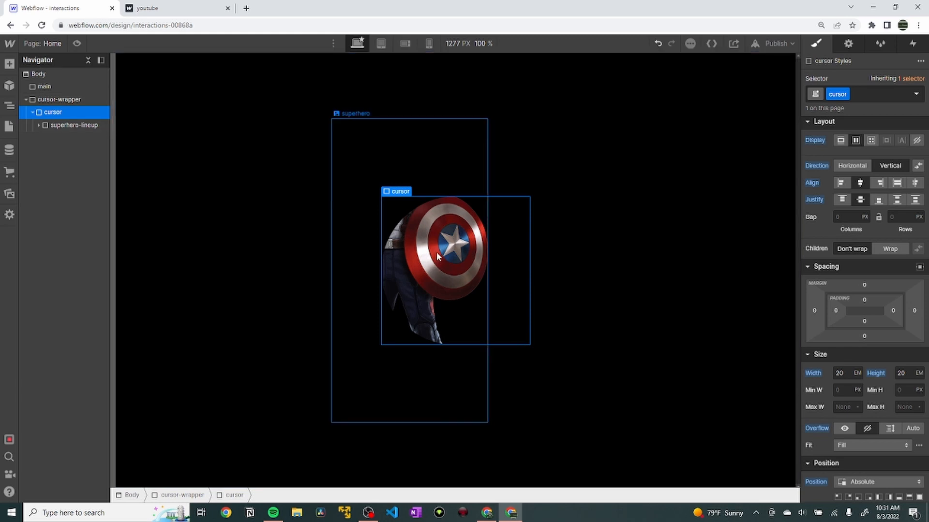
{"action": "left_click", "coordinate": [77, 43]}
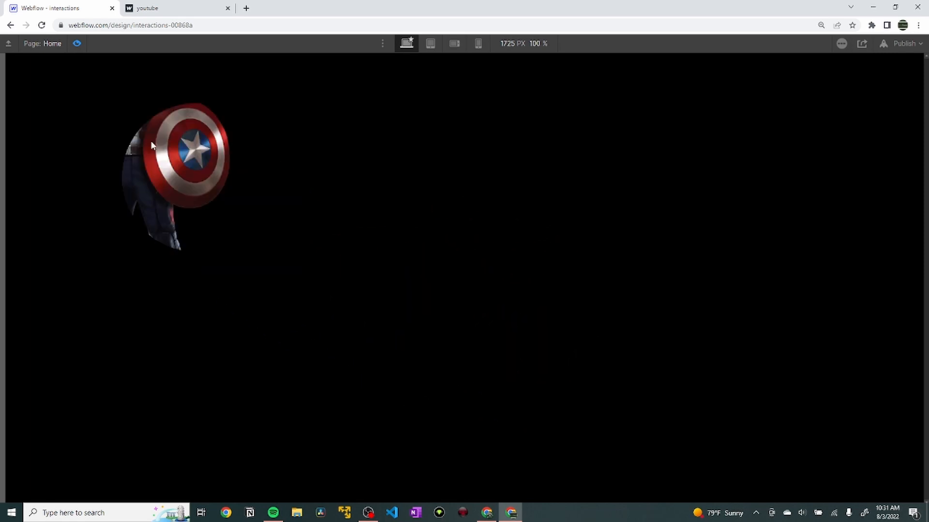
{"action": "left_click", "coordinate": [77, 43]}
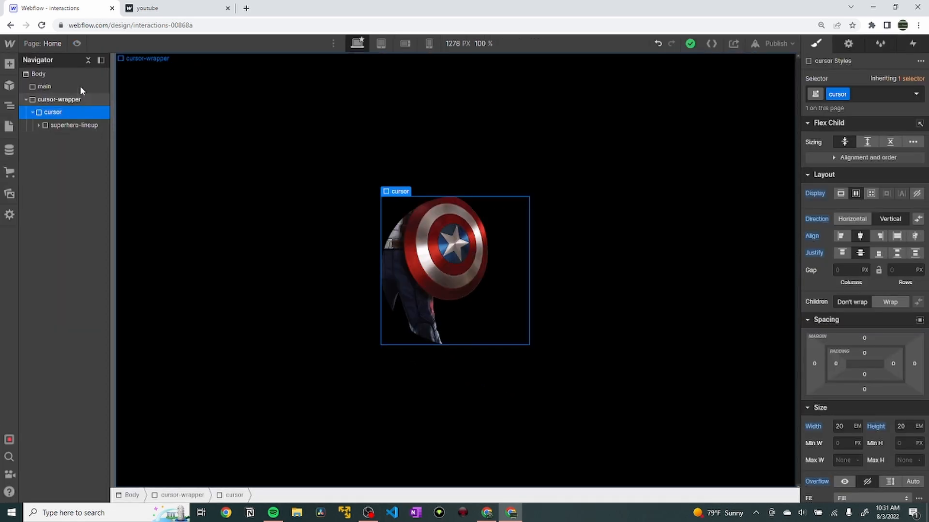
Reopen the cursor move animation and add a Mouse X Move action at 0% for superhero-lineup, affecting its class.
{"action": "left_click", "coordinate": [443, 129]}
{"action": "left_click", "coordinate": [912, 43]}
{"action": "left_click", "coordinate": [866, 199]}
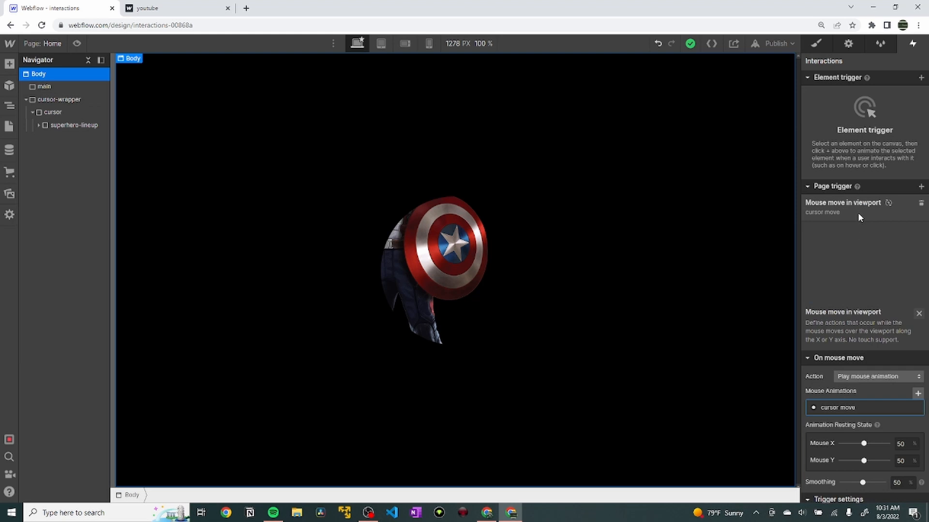
{"action": "left_click", "coordinate": [843, 175]}
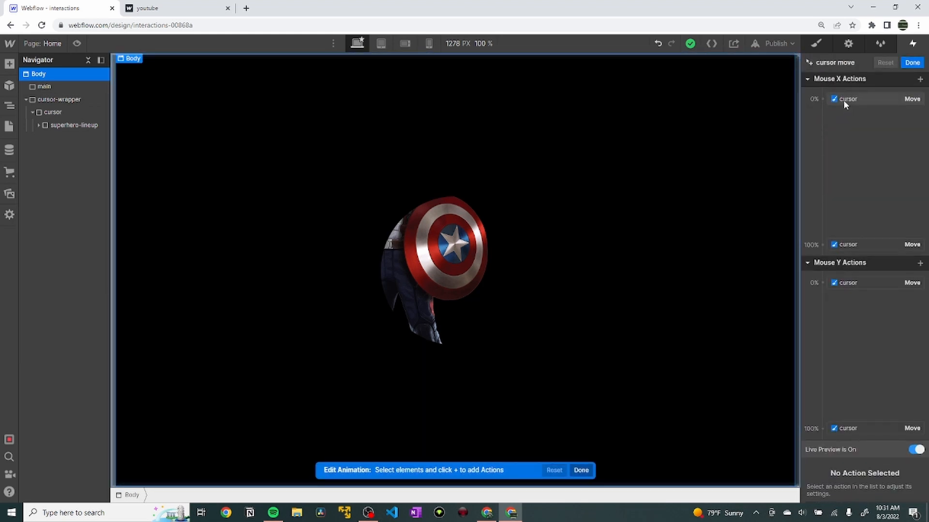
{"action": "left_click", "coordinate": [843, 99]}
{"action": "left_click", "coordinate": [71, 125]}
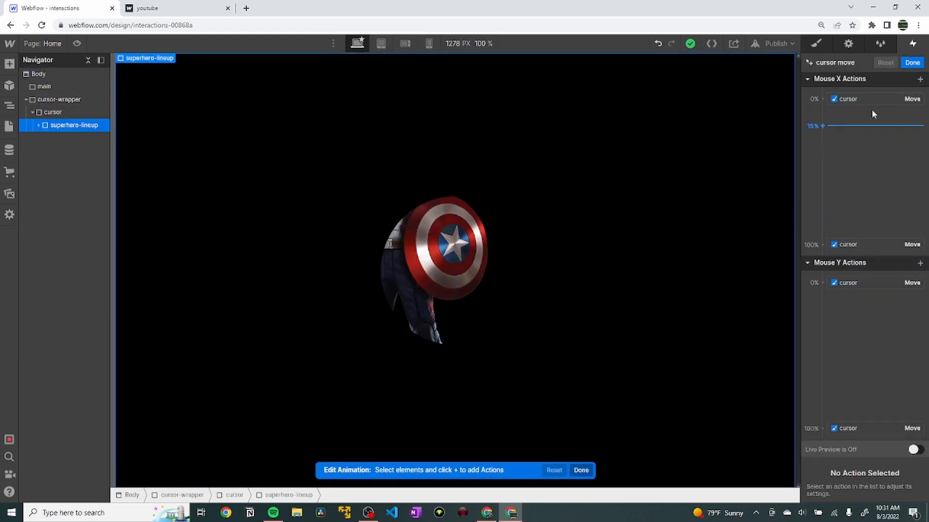
{"action": "left_click", "coordinate": [822, 99]}
{"action": "left_click", "coordinate": [844, 131]}
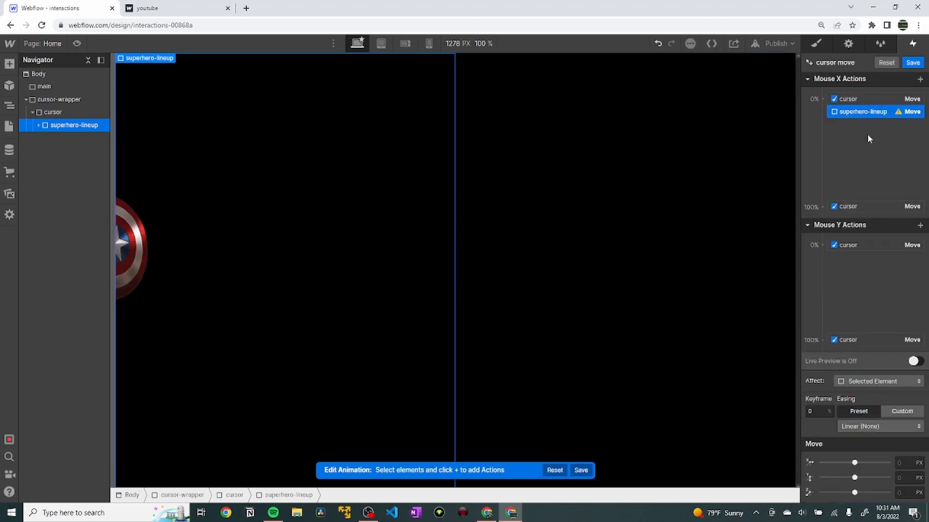
{"action": "left_click", "coordinate": [866, 377]}
{"action": "left_click", "coordinate": [865, 370]}
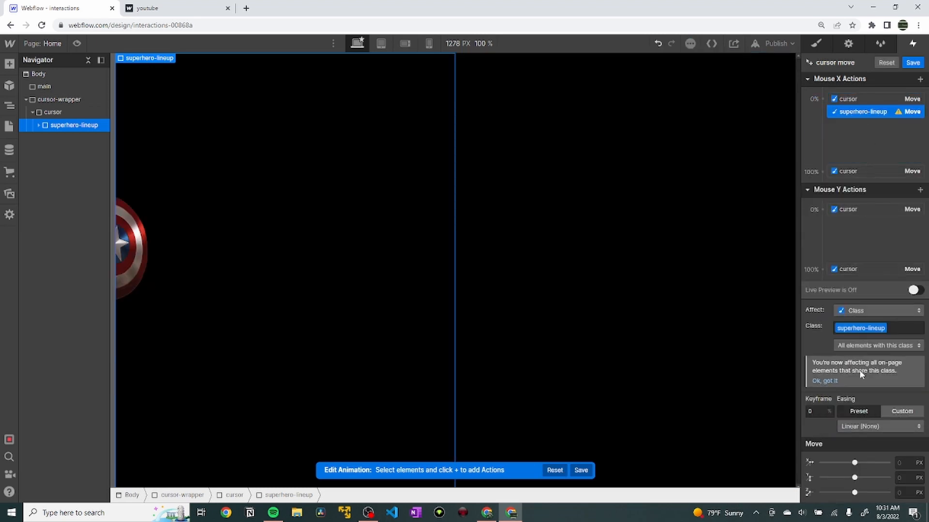
Set superhero-lineup's X offset at the 0% Mouse X keyframe to 50vw, opposite to the cursor's.
{"action": "left_click", "coordinate": [844, 98]}
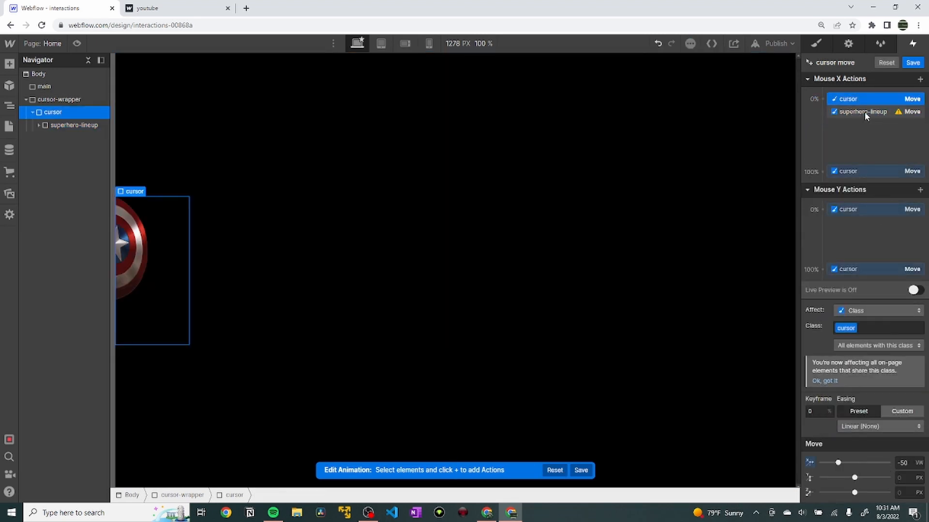
{"action": "left_click", "coordinate": [865, 112]}
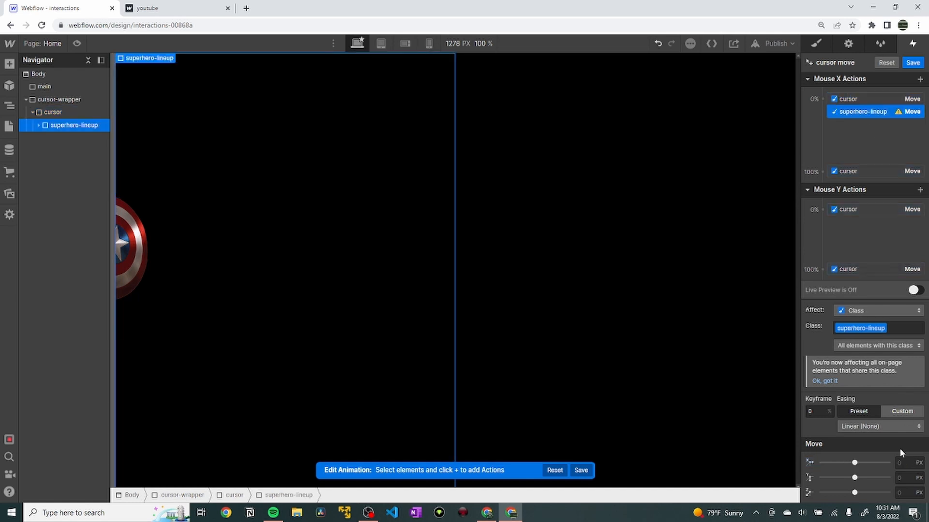
{"action": "left_click", "coordinate": [902, 466]}
{"action": "type", "text": "50vh"}
{"action": "key", "text": "Return"}
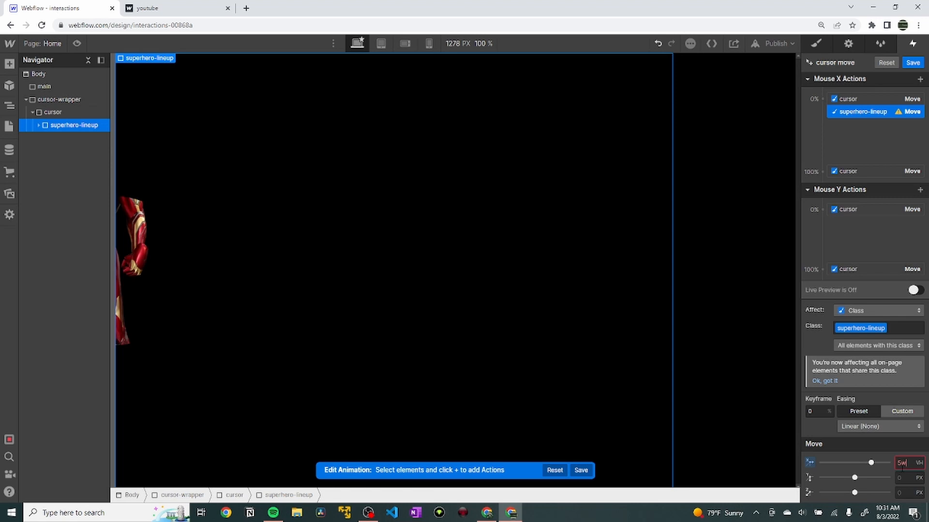
{"action": "type", "text": "vw"}
{"action": "key", "text": "Return"}
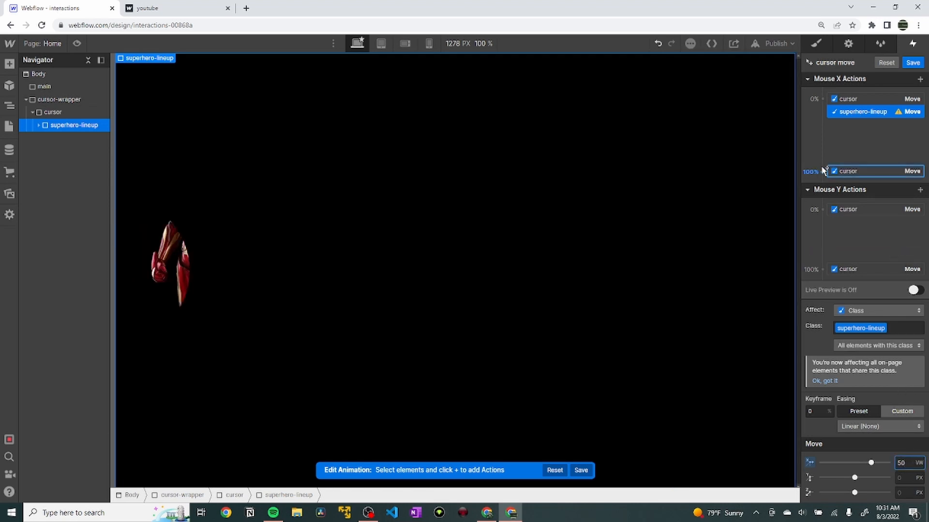
Add a Move action for superhero-lineup at 100% Mouse X with an X offset of -50vw, and test it with live preview.
{"action": "left_click", "coordinate": [867, 170]}
{"action": "left_click", "coordinate": [866, 201]}
{"action": "left_click", "coordinate": [905, 478]}
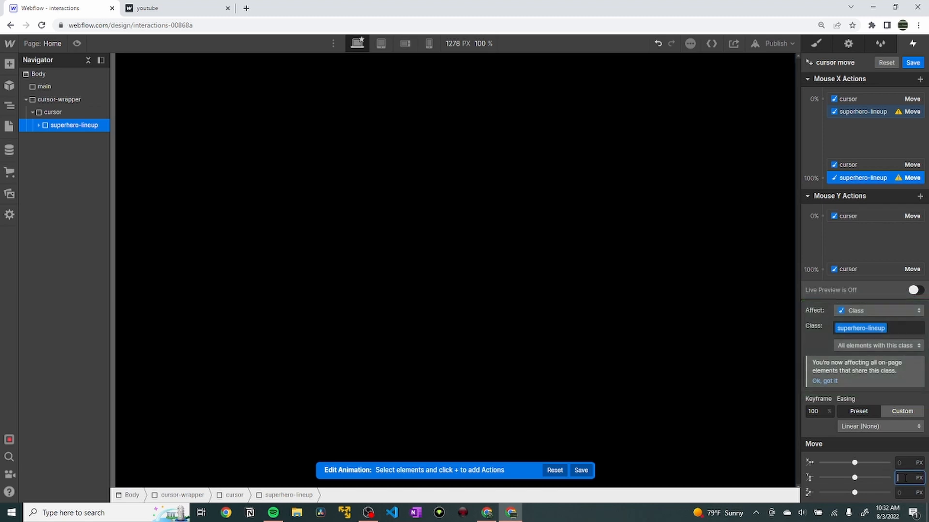
{"action": "left_click", "coordinate": [902, 464]}
{"action": "type", "text": "-50vw"}
{"action": "key", "text": "Return"}
{"action": "left_click", "coordinate": [914, 290]}
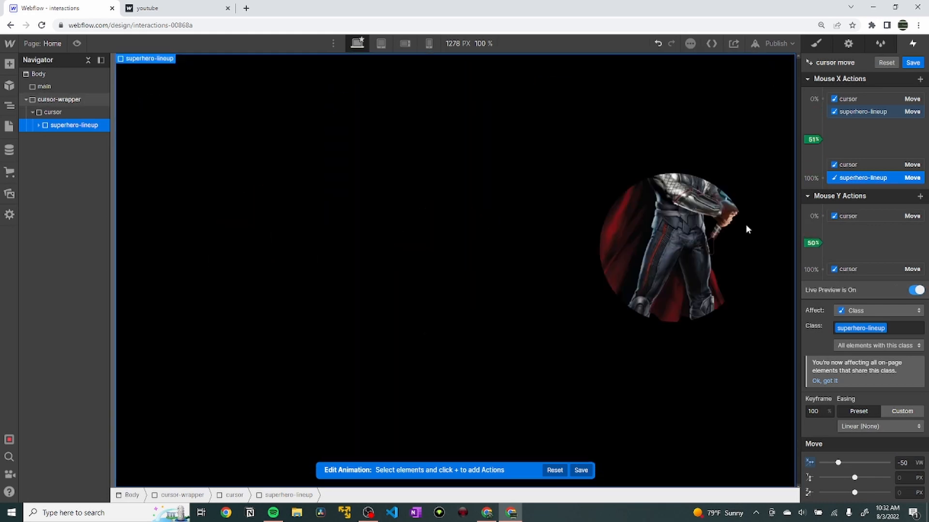
Add a Move action for superhero-lineup at 0% Mouse Y with a Y offset of 50vh.
{"action": "left_click", "coordinate": [822, 215]}
{"action": "left_click", "coordinate": [821, 248]}
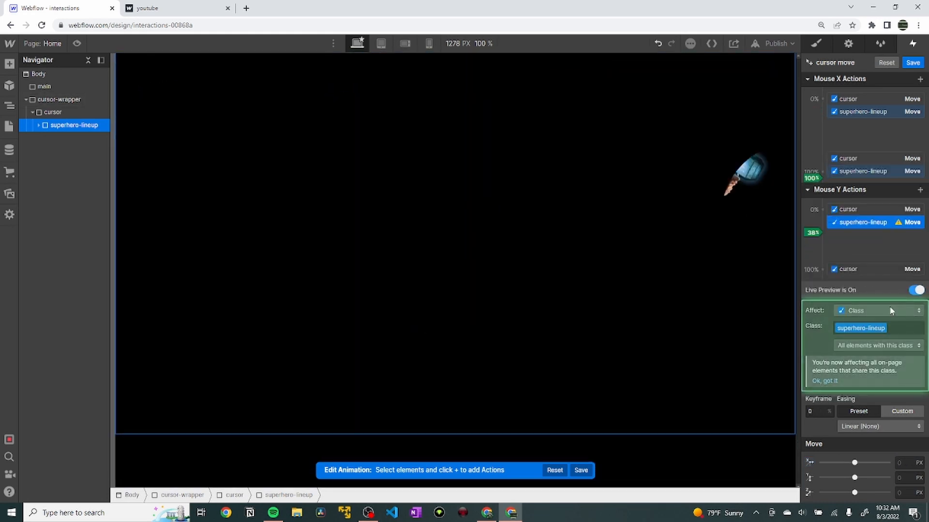
{"action": "left_click", "coordinate": [905, 479]}
{"action": "type", "text": "50vh"}
{"action": "key", "text": "Return"}
{"action": "left_click", "coordinate": [859, 209]}
{"action": "left_click", "coordinate": [859, 221]}
Add a superhero-lineup Move action at 100% Mouse Y with a Y offset of -50vh, test it with live preview and save the animation.
{"action": "left_click", "coordinate": [824, 270]}
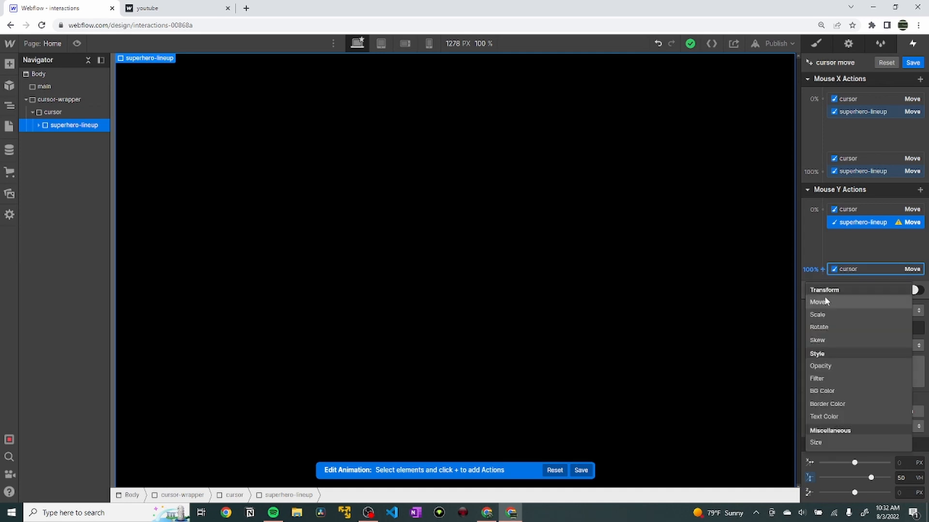
{"action": "left_click", "coordinate": [823, 301]}
{"action": "left_click", "coordinate": [904, 480]}
{"action": "type", "text": "-50vh"}
{"action": "key", "text": "Return"}
{"action": "left_click", "coordinate": [914, 290]}
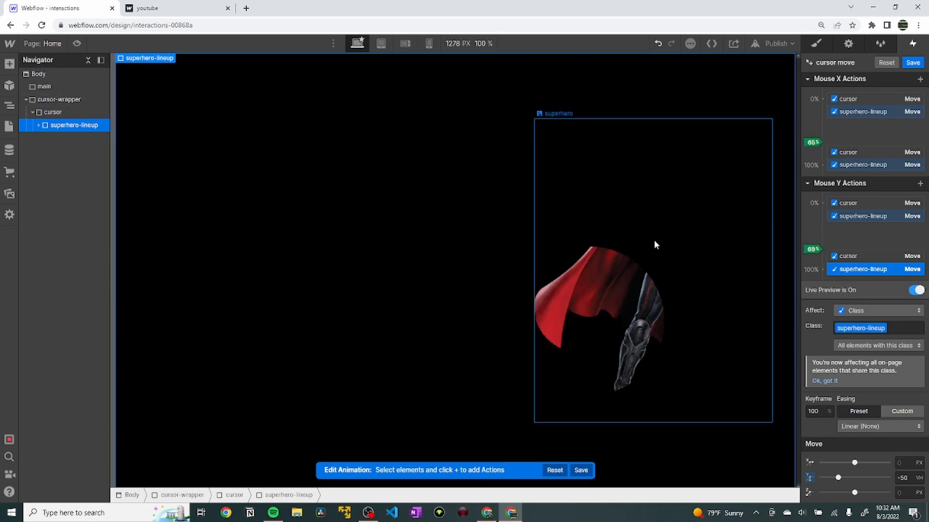
{"action": "left_click", "coordinate": [911, 65]}
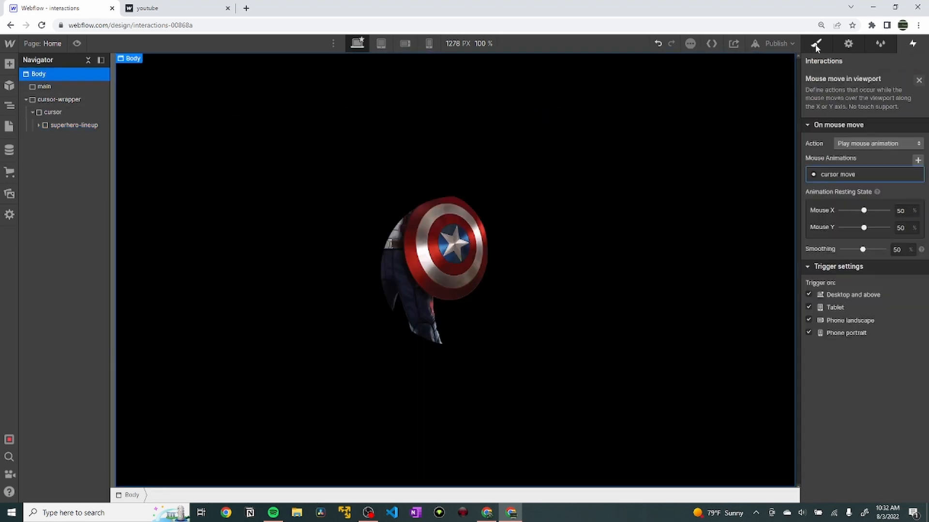
Preview the page's cursor reveal effect and compare it with the published youtube demo page.
{"action": "key", "text": "s"}
{"action": "left_click", "coordinate": [76, 44]}
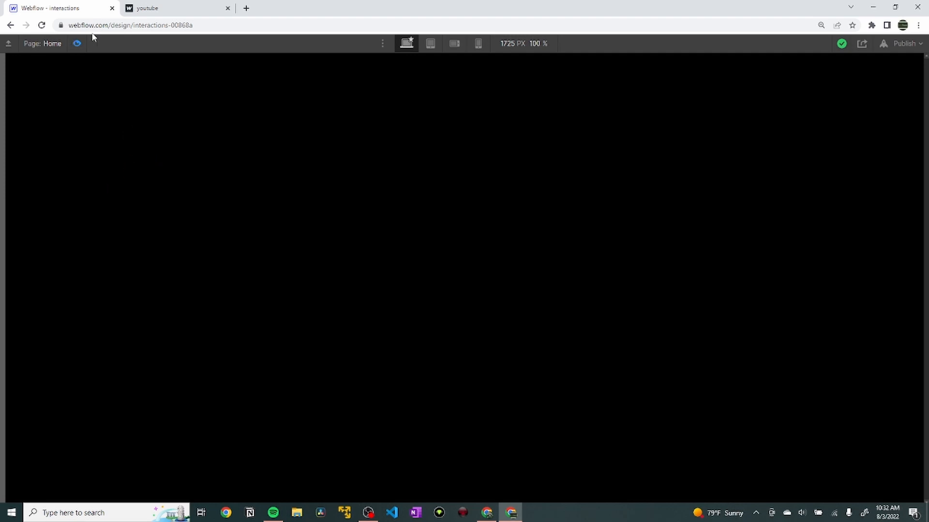
{"action": "left_click", "coordinate": [142, 8]}
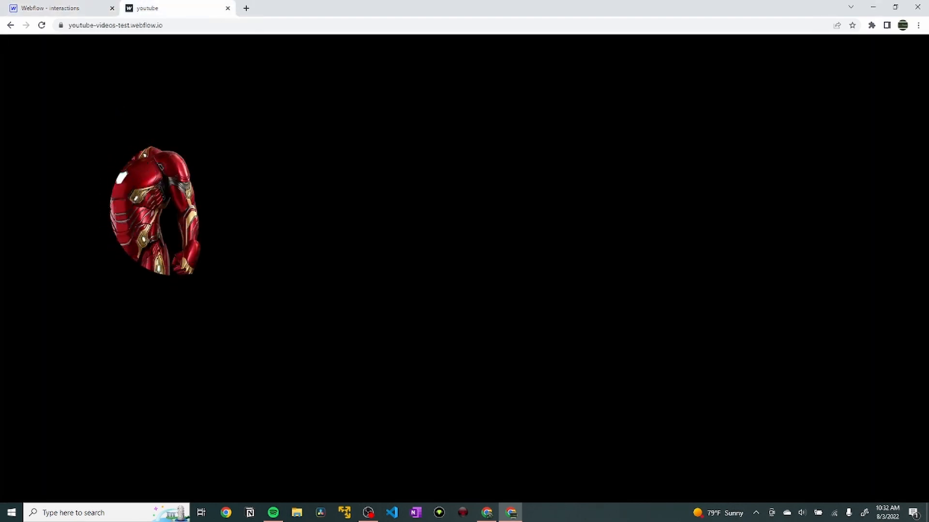
{"action": "left_click", "coordinate": [104, 8]}
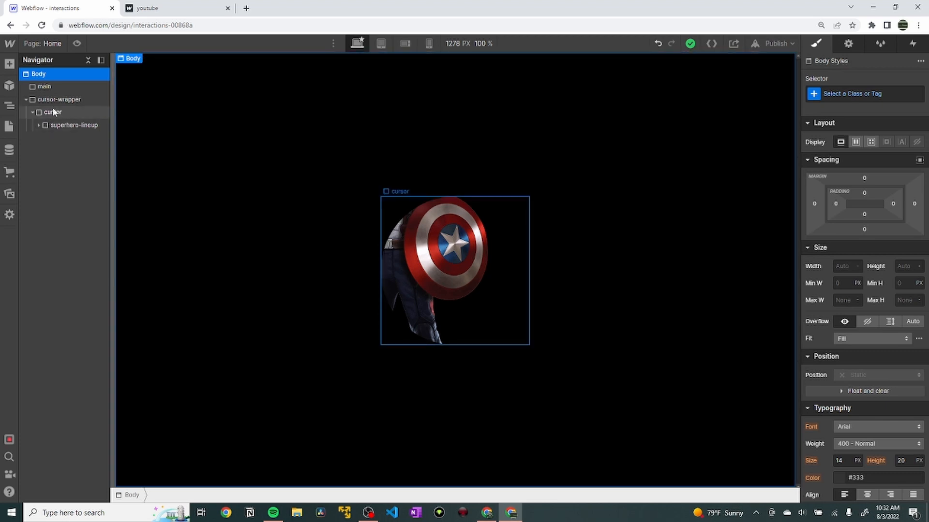
Add a div block inside cursor, below superhero-lineup, and give it the class cursor-image.
{"action": "left_click", "coordinate": [9, 64]}
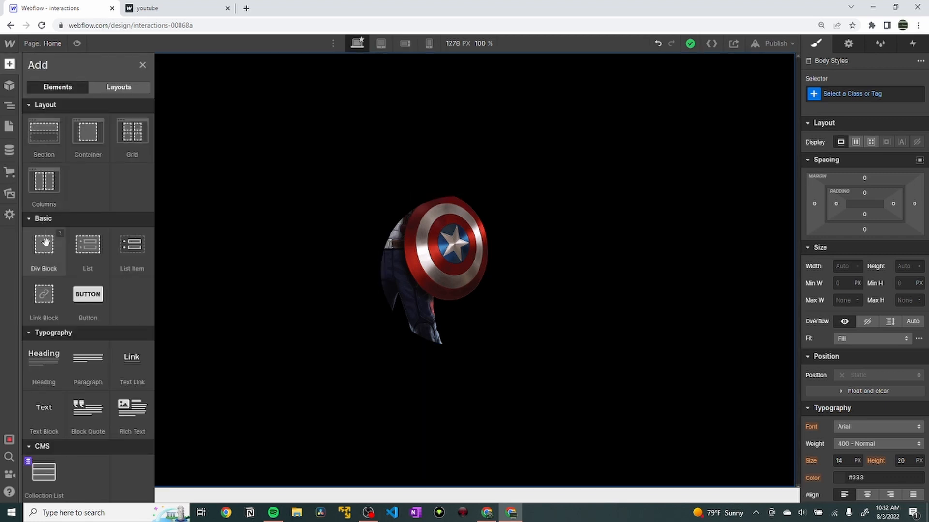
{"action": "left_click_drag", "start_coordinate": [47, 250], "coordinate": [76, 137]}
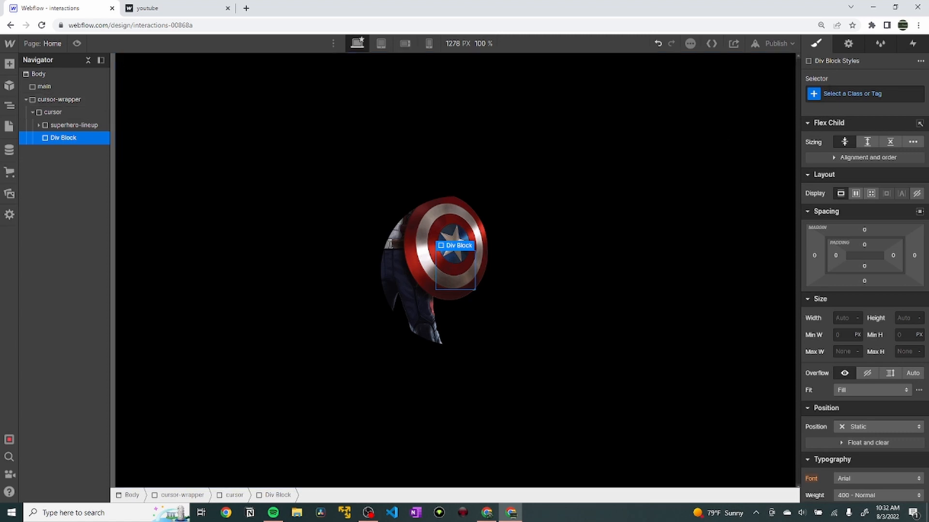
{"action": "left_click", "coordinate": [851, 93]}
{"action": "type", "text": "cursor-image"}
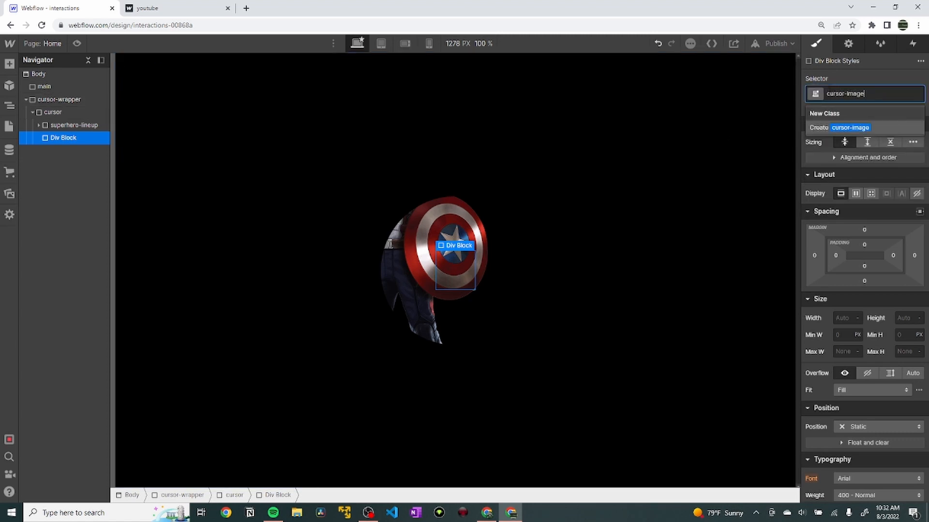
{"action": "key", "text": "Return"}
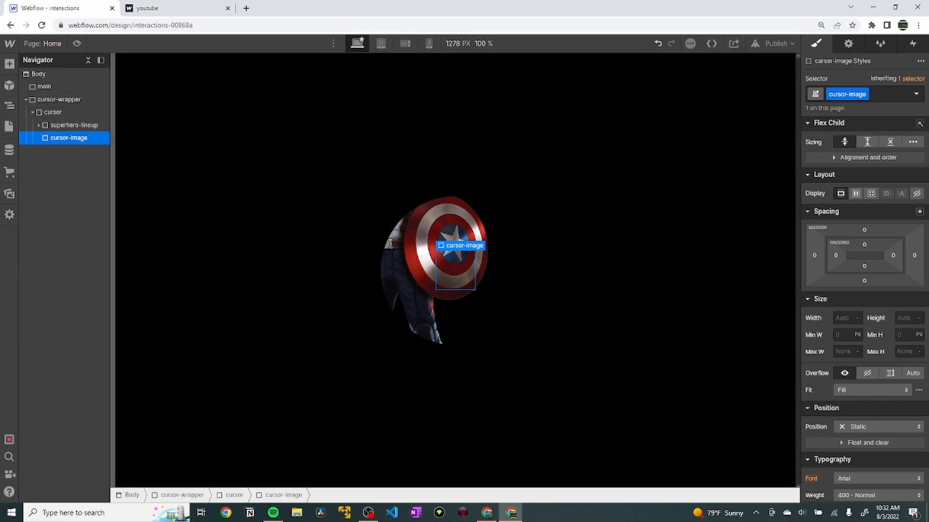
Size cursor-image to 100vw wide and 100vh high, and set its position to Absolute.
{"action": "left_click", "coordinate": [839, 318]}
{"action": "type", "text": "100vw"}
{"action": "key", "text": "Tab"}
{"action": "type", "text": "100vh"}
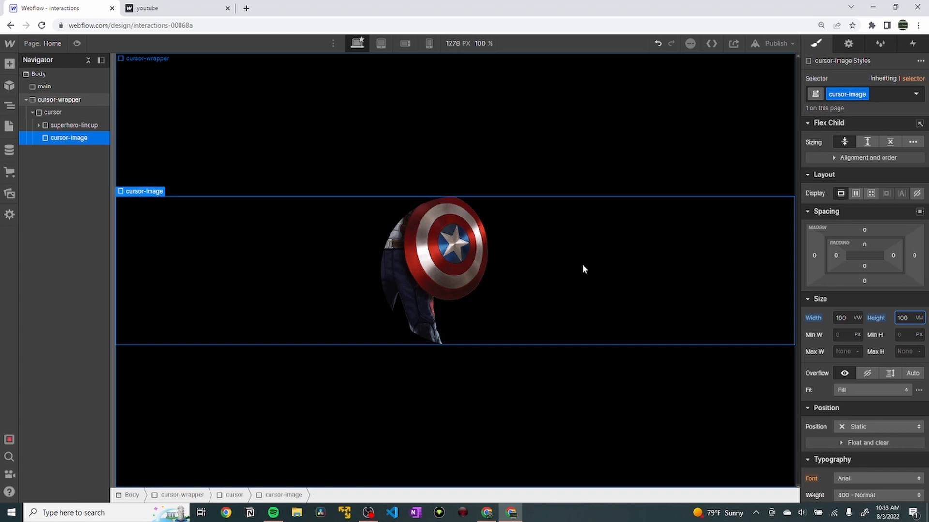
{"action": "left_click", "coordinate": [889, 431]}
{"action": "left_click", "coordinate": [867, 425]}
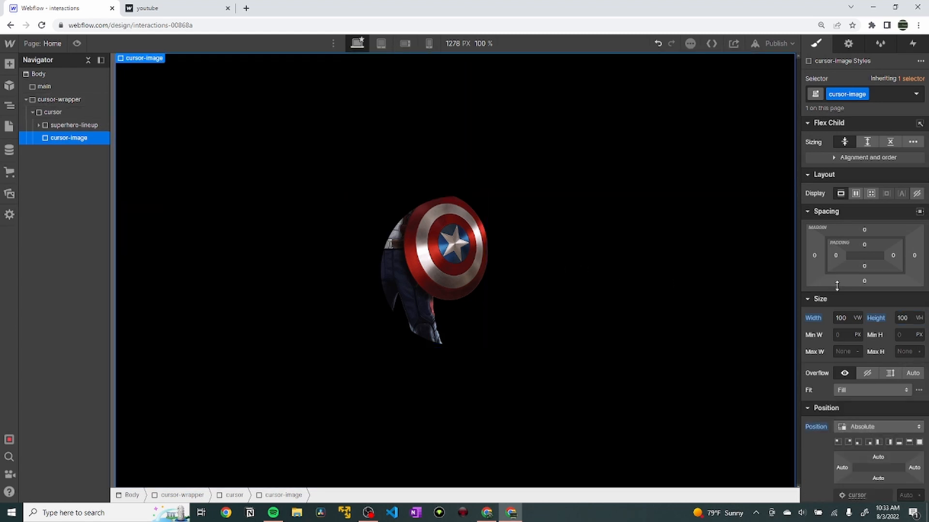
Give the cursor-image class the background image 20460775.jpg with Cover size and centred position.
{"action": "scroll", "coordinate": [858, 295], "scroll_direction": "down", "scroll_amount": 1}
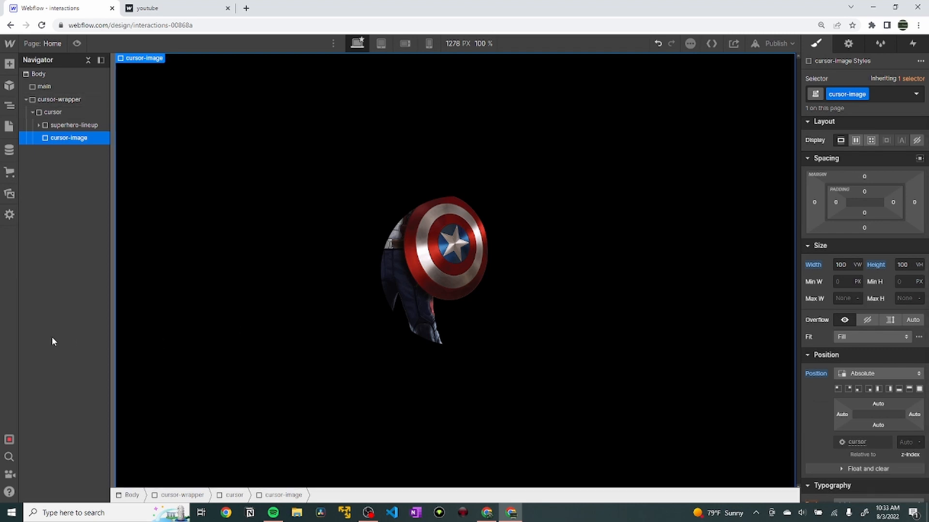
{"action": "scroll", "coordinate": [872, 310], "scroll_direction": "down", "scroll_amount": 3}
{"action": "scroll", "coordinate": [899, 333], "scroll_direction": "down", "scroll_amount": 2}
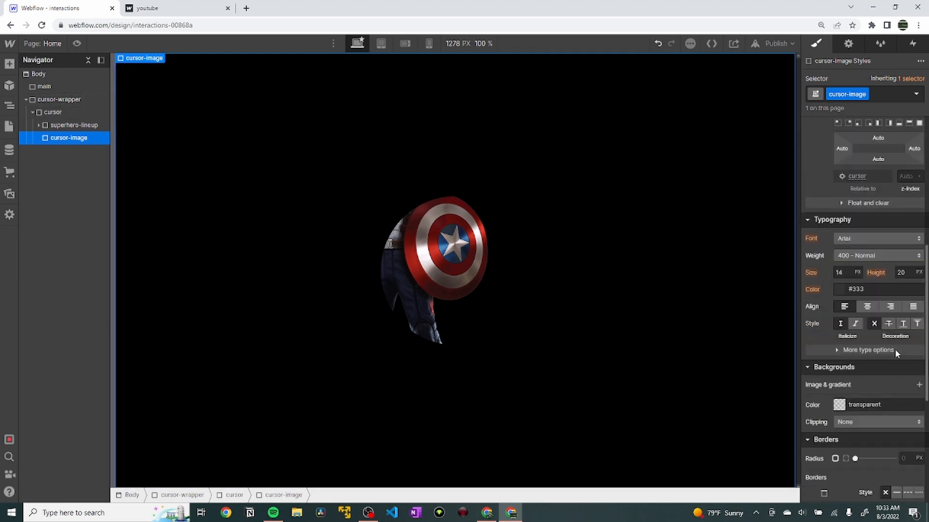
{"action": "left_click", "coordinate": [919, 384]}
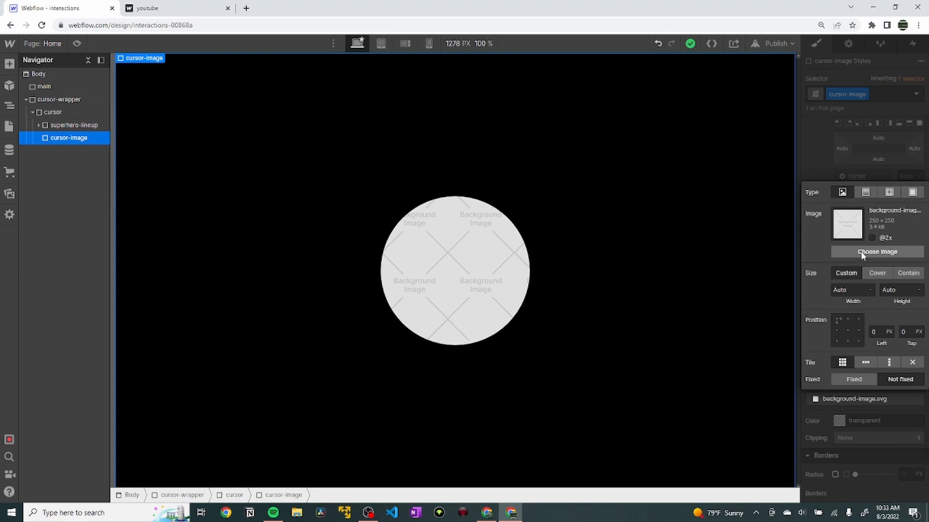
{"action": "left_click", "coordinate": [862, 252]}
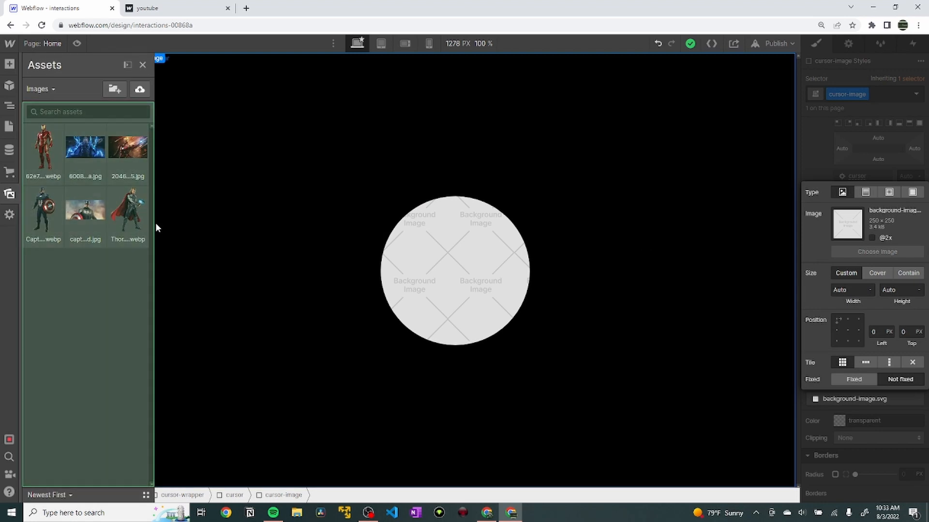
{"action": "left_click", "coordinate": [132, 150]}
{"action": "left_click", "coordinate": [877, 273]}
{"action": "left_click", "coordinate": [848, 330]}
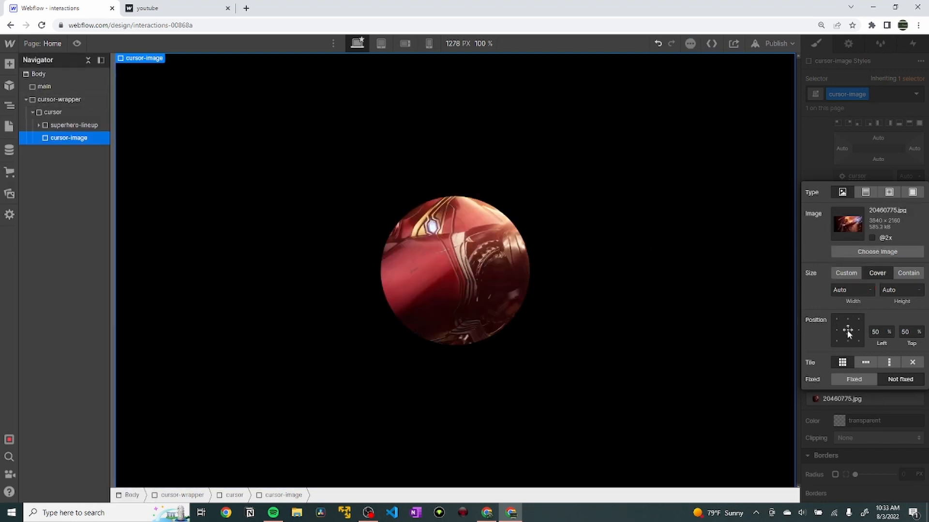
{"action": "left_click", "coordinate": [872, 409]}
Try hiding cursor-image by setting its display to None, and undo it.
{"action": "scroll", "coordinate": [870, 412], "scroll_direction": "up", "scroll_amount": 4}
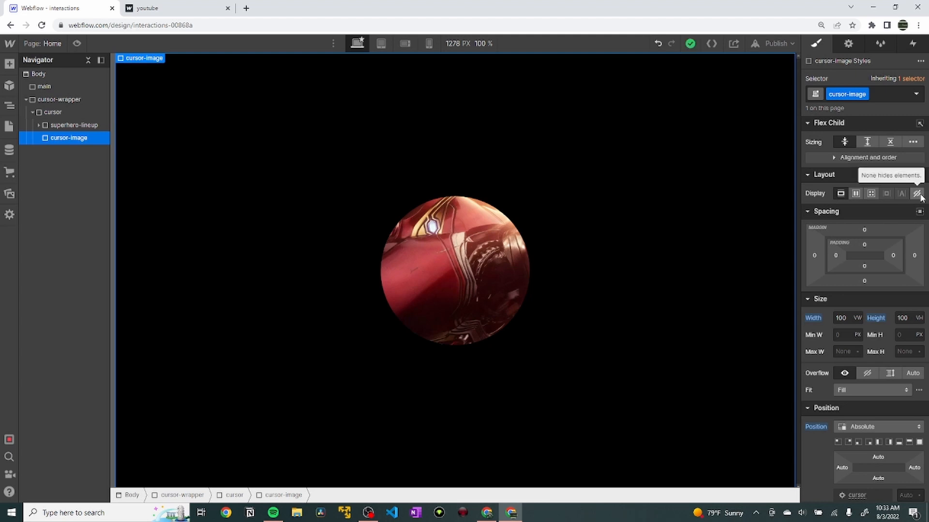
{"action": "left_click", "coordinate": [917, 194]}
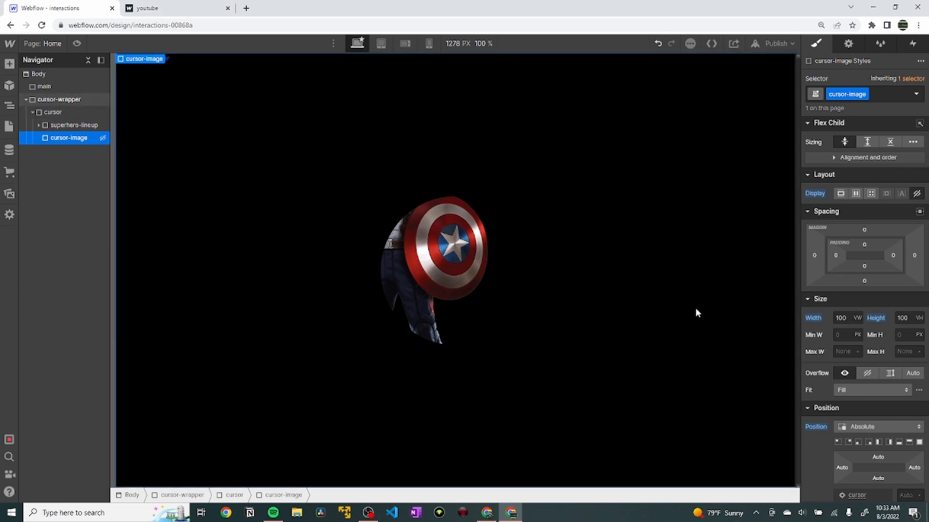
{"action": "key", "text": "ctrl+z"}
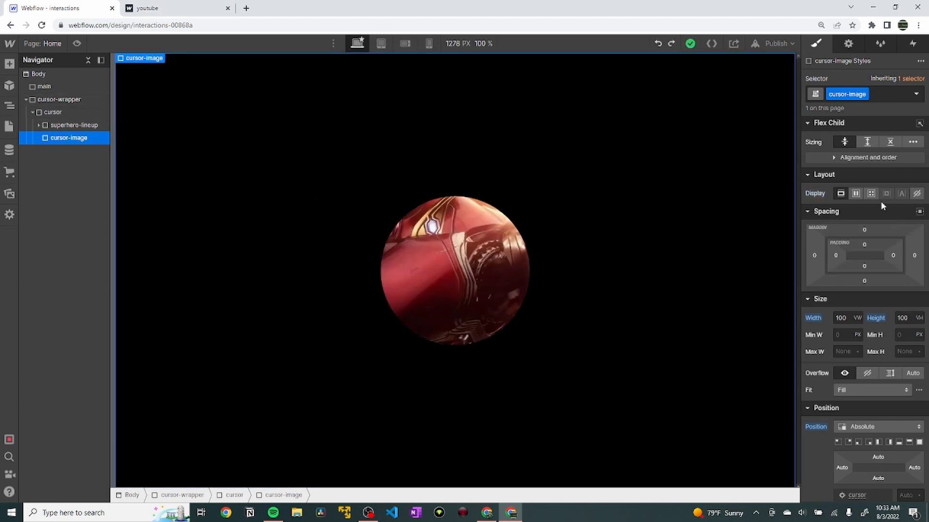
Remove the background image from the base cursor-image class.
{"action": "scroll", "coordinate": [879, 266], "scroll_direction": "down", "scroll_amount": 5}
{"action": "scroll", "coordinate": [878, 337], "scroll_direction": "down", "scroll_amount": 6}
{"action": "scroll", "coordinate": [819, 182], "scroll_direction": "up", "scroll_amount": 2}
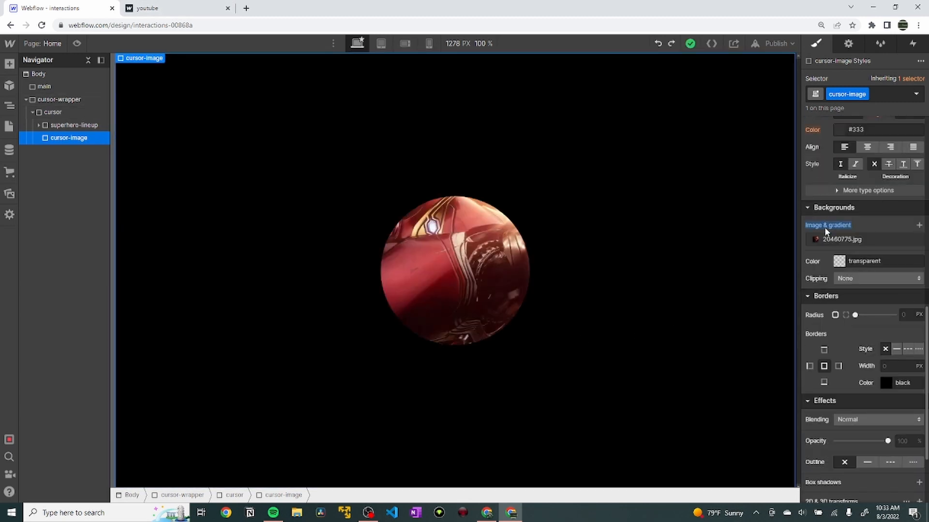
{"action": "left_click", "coordinate": [824, 225], "text": "alt"}
Set cursor-image's display to None and add the combo class 1 to it.
{"action": "scroll", "coordinate": [875, 224], "scroll_direction": "up", "scroll_amount": 9}
{"action": "left_click", "coordinate": [917, 194]}
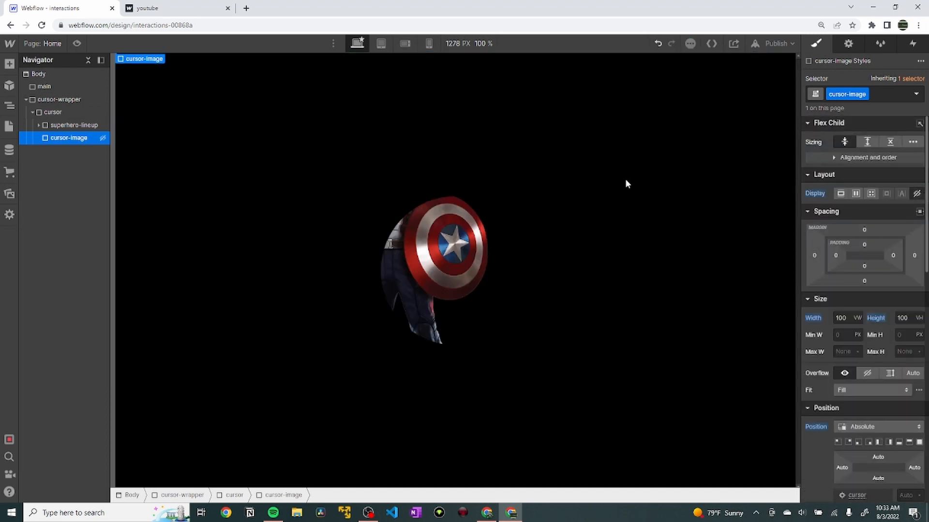
{"action": "left_click", "coordinate": [875, 94]}
{"action": "type", "text": "1"}
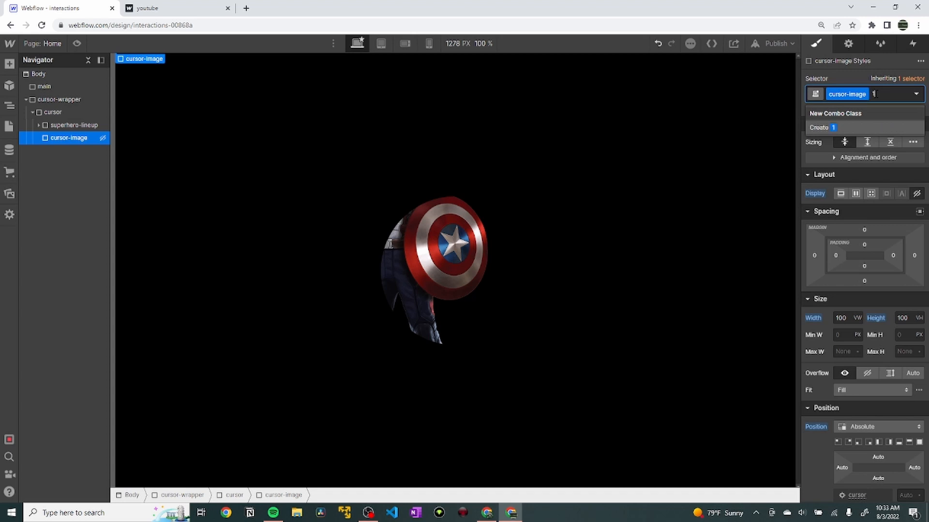
{"action": "key", "text": "Return"}
Add the background image 20460775.jpg to cursor-image's combo class 1 with its size set to Cover.
{"action": "scroll", "coordinate": [852, 253], "scroll_direction": "down", "scroll_amount": 6}
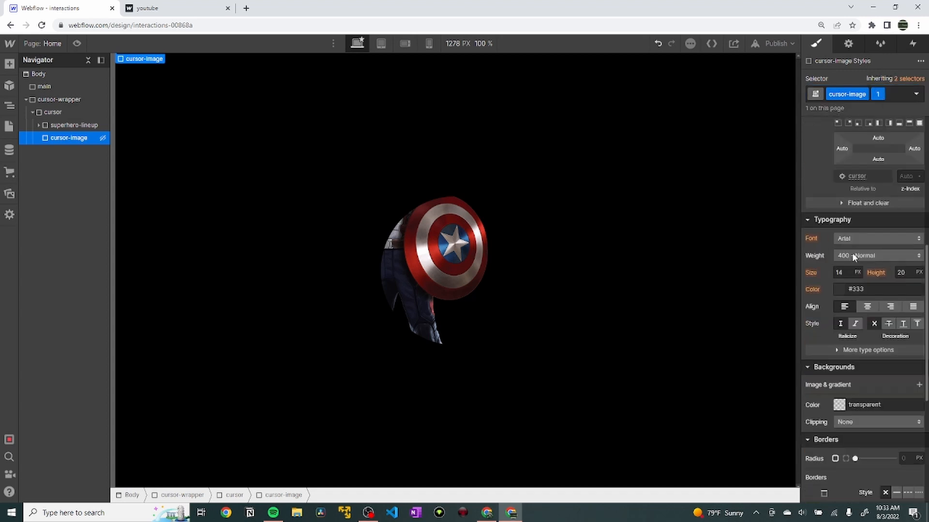
{"action": "left_click", "coordinate": [919, 385]}
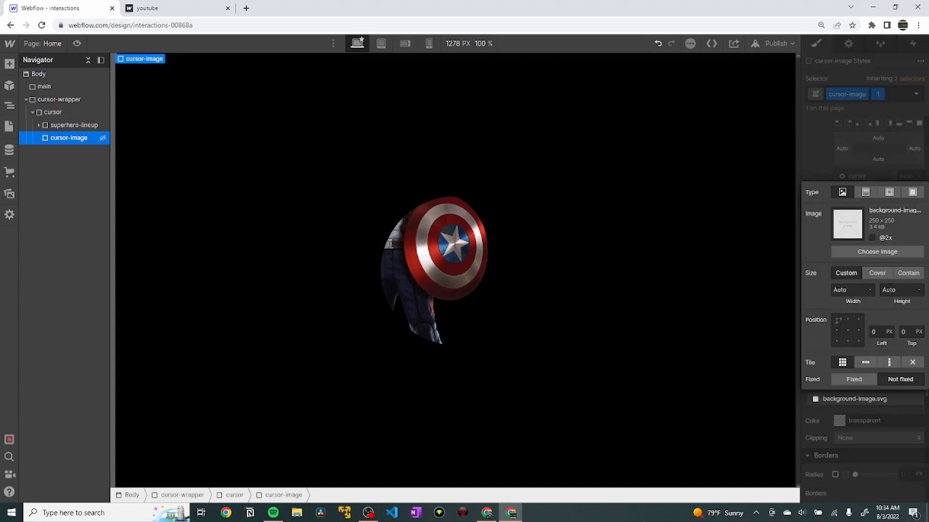
{"action": "left_click", "coordinate": [881, 250]}
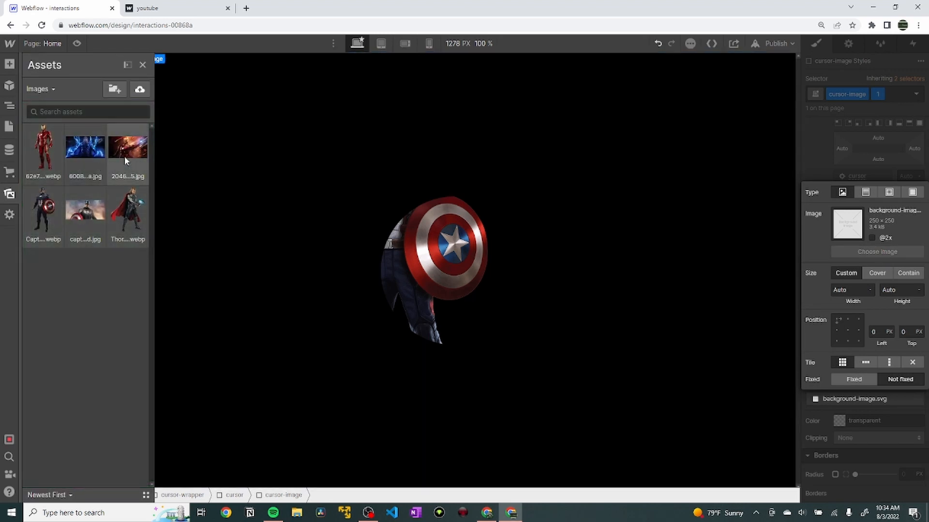
{"action": "left_click", "coordinate": [127, 150]}
{"action": "left_click", "coordinate": [866, 275]}
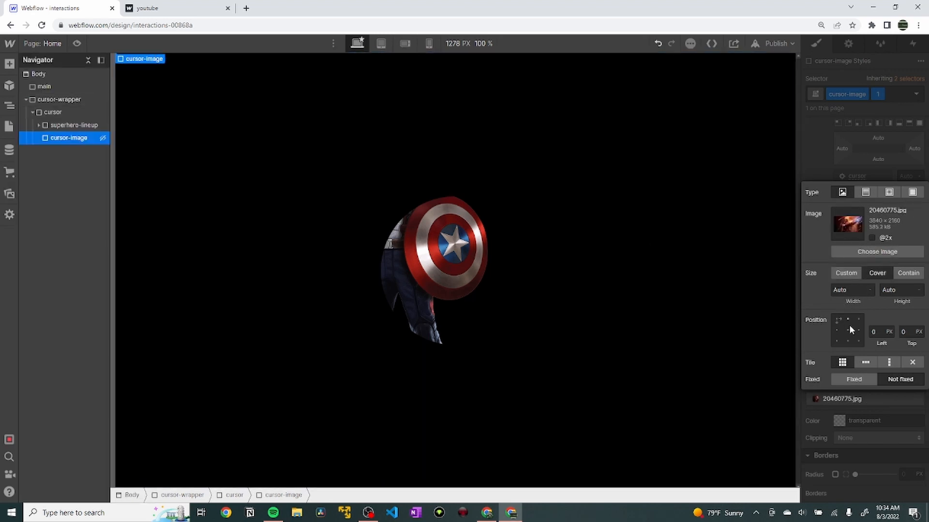
{"action": "left_click", "coordinate": [851, 405]}
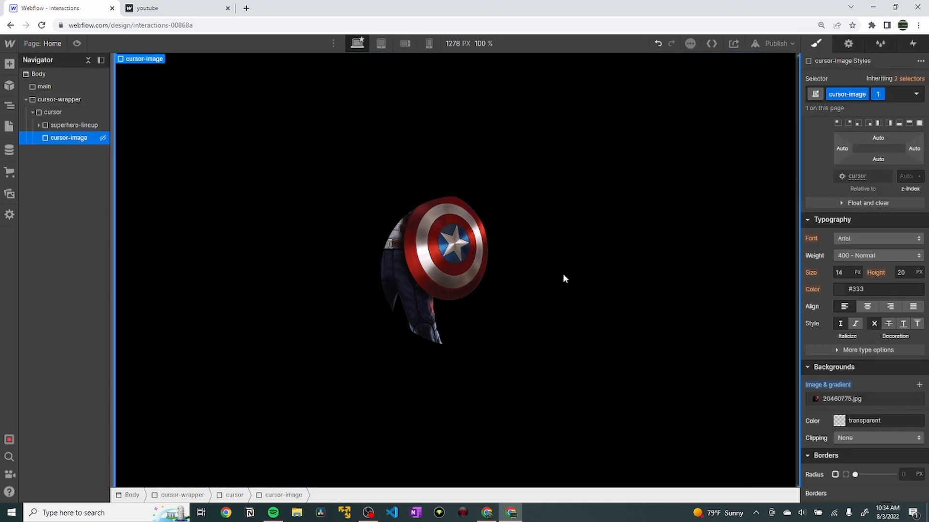
Duplicate cursor-image twice and replace the second element's combo class 1 with 2.
{"action": "key", "text": "ctrl+d"}
{"action": "key", "text": "ctrl+d"}
{"action": "left_click", "coordinate": [85, 150]}
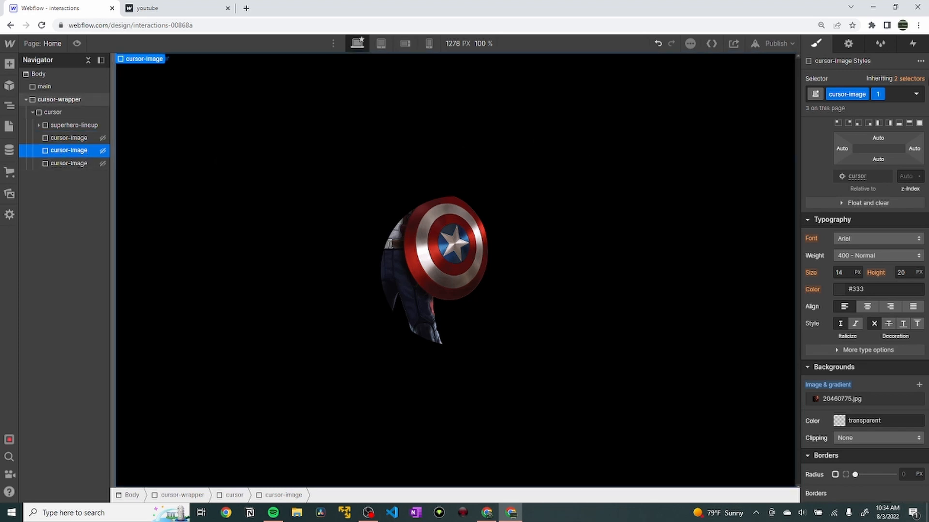
{"action": "left_click", "coordinate": [879, 94]}
{"action": "left_click", "coordinate": [887, 134]}
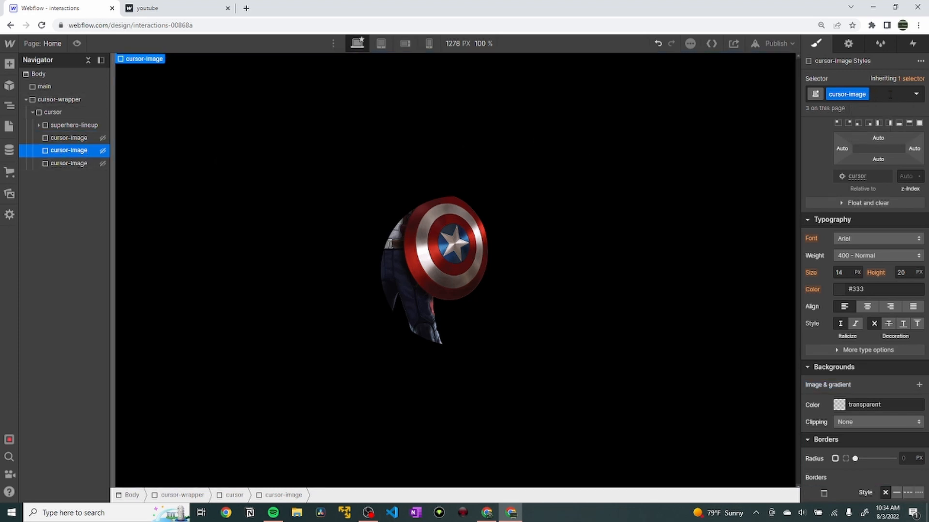
{"action": "left_click", "coordinate": [889, 94]}
{"action": "type", "text": "2"}
{"action": "key", "text": "Return"}
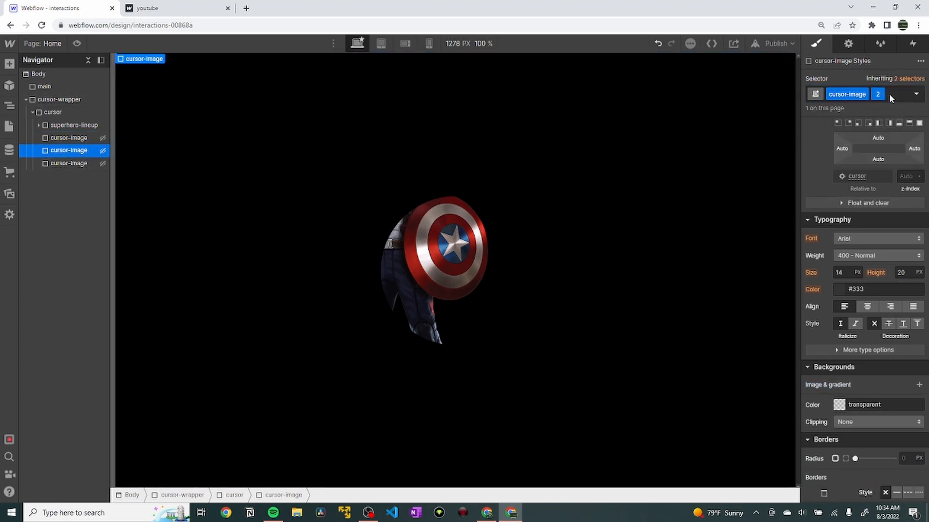
Add captain-america-2-scaled.jpg as the background image of combo class 2, sized to Cover.
{"action": "left_click", "coordinate": [920, 385]}
{"action": "left_click", "coordinate": [877, 252]}
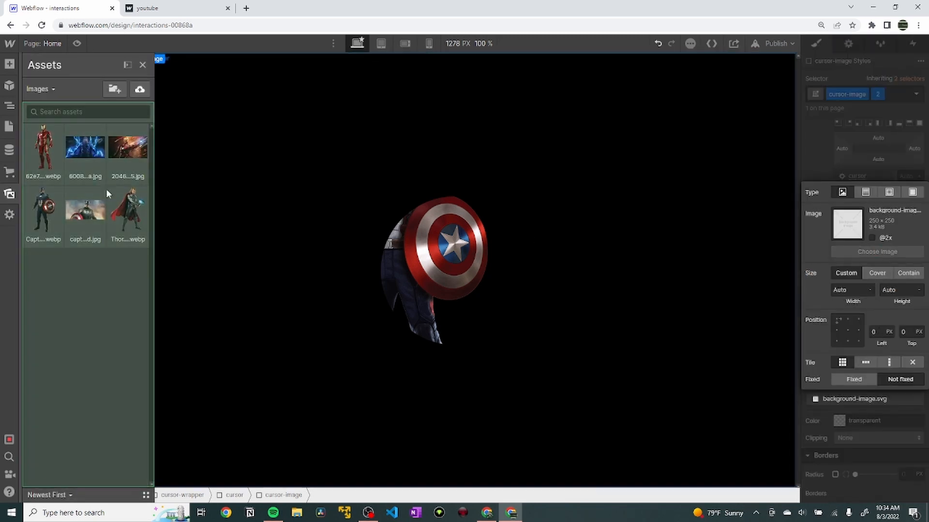
{"action": "left_click", "coordinate": [85, 210]}
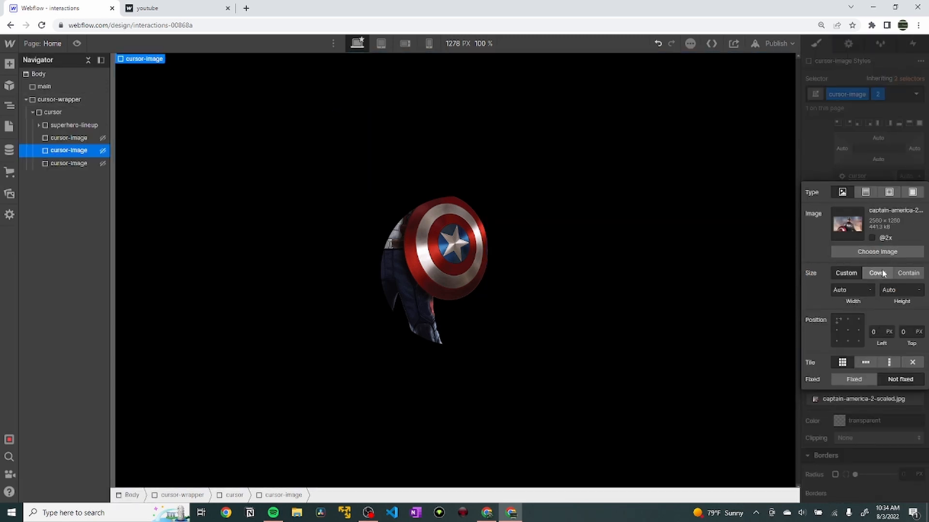
{"action": "left_click", "coordinate": [879, 273]}
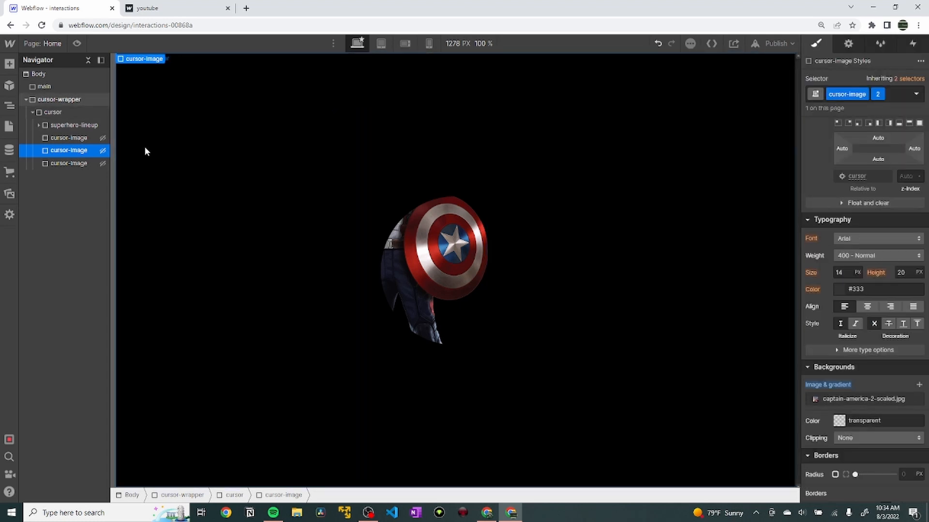
Replace the third cursor-image's combo class 1 with 3.
{"action": "key", "text": "Down"}
{"action": "left_click", "coordinate": [890, 90]}
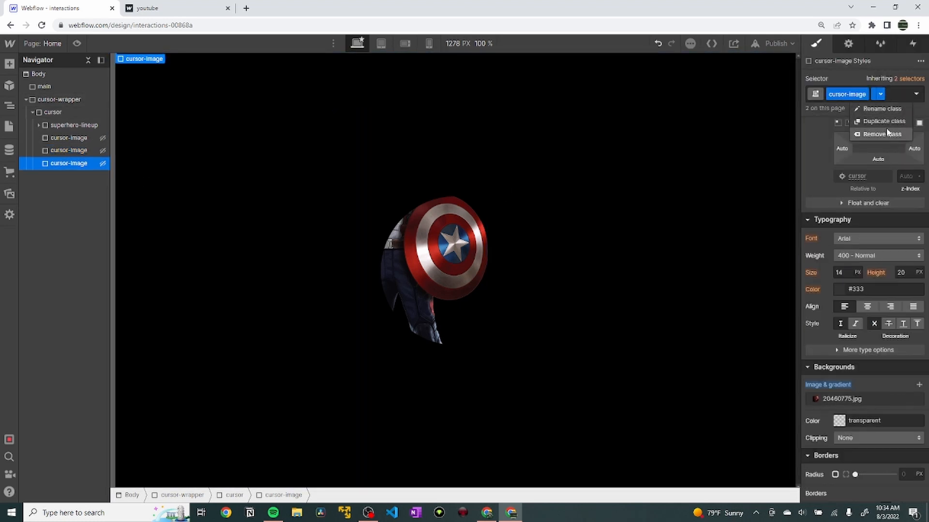
{"action": "key", "text": "BackSpace"}
{"action": "type", "text": "3"}
{"action": "key", "text": "Return"}
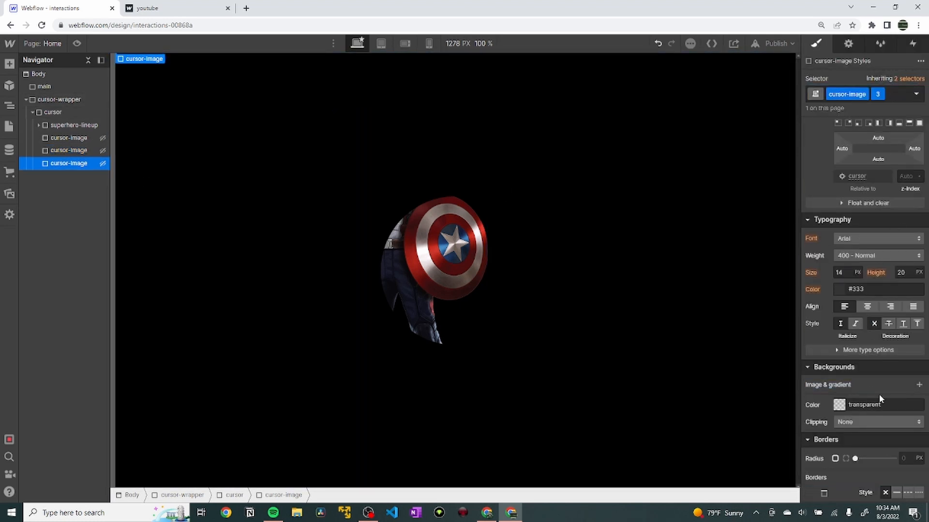
Add the blue lightning image whose name starts with 6008331c18580e1eb3d6b7804d as combo class 3's background, sized to Cover.
{"action": "left_click", "coordinate": [919, 385]}
{"action": "left_click", "coordinate": [877, 251]}
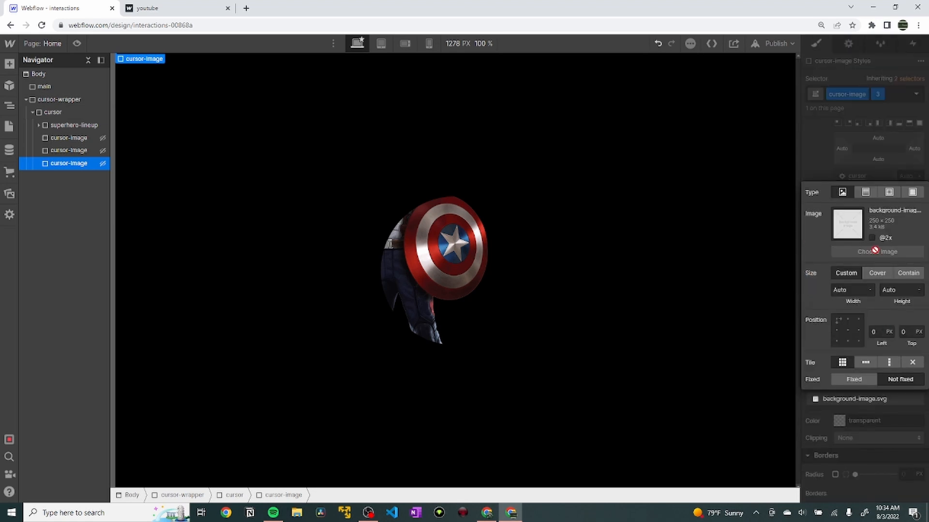
{"action": "left_click", "coordinate": [85, 147]}
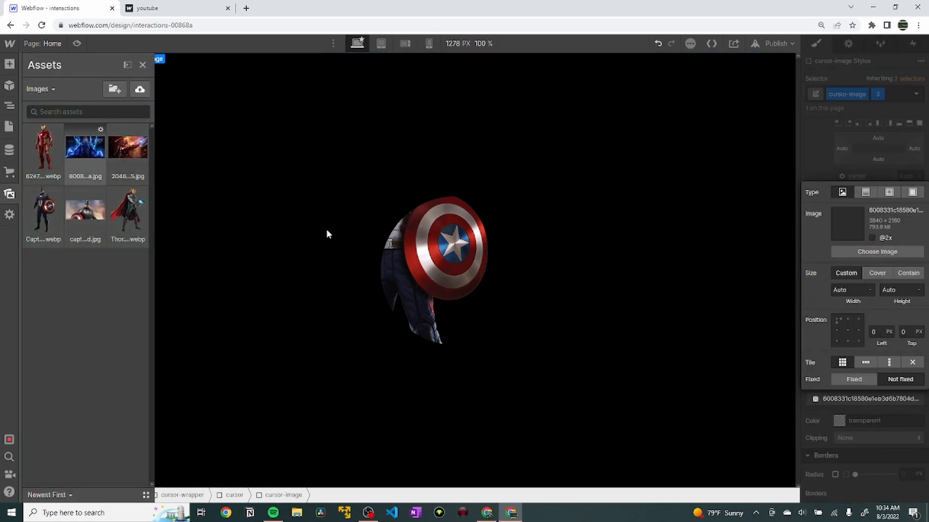
{"action": "left_click", "coordinate": [877, 273]}
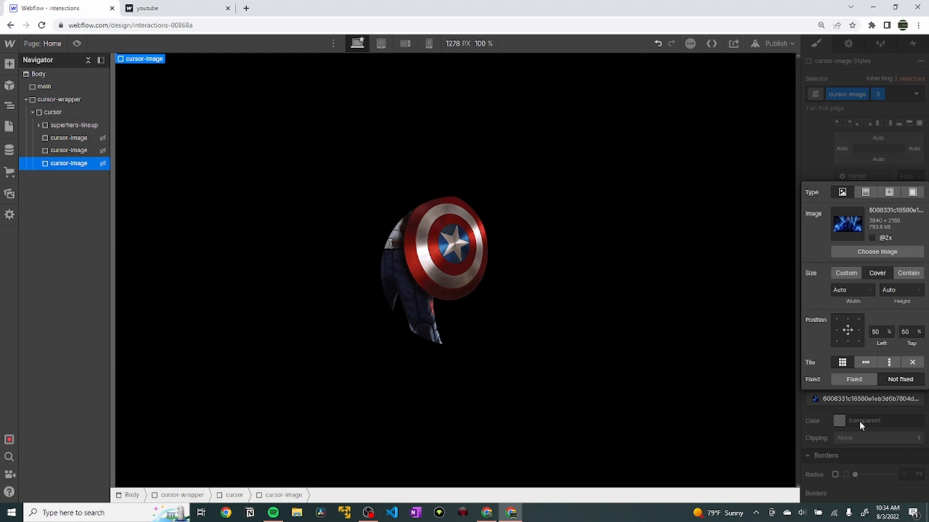
{"action": "left_click", "coordinate": [859, 421]}
{"action": "mouse_move", "coordinate": [379, 513]}
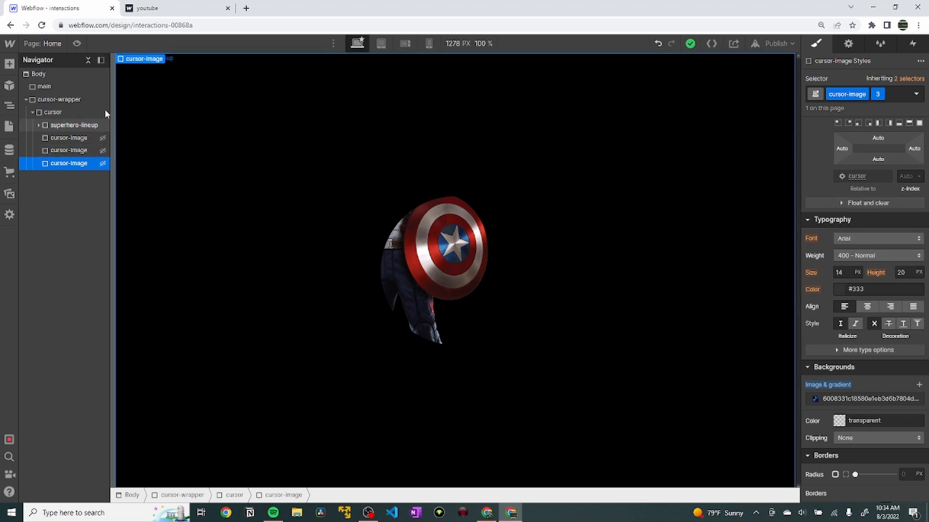
Examine how the Iron Man figure and the cursor respond to a click on the published youtube-videos-test demo.
{"action": "left_click", "coordinate": [160, 7]}
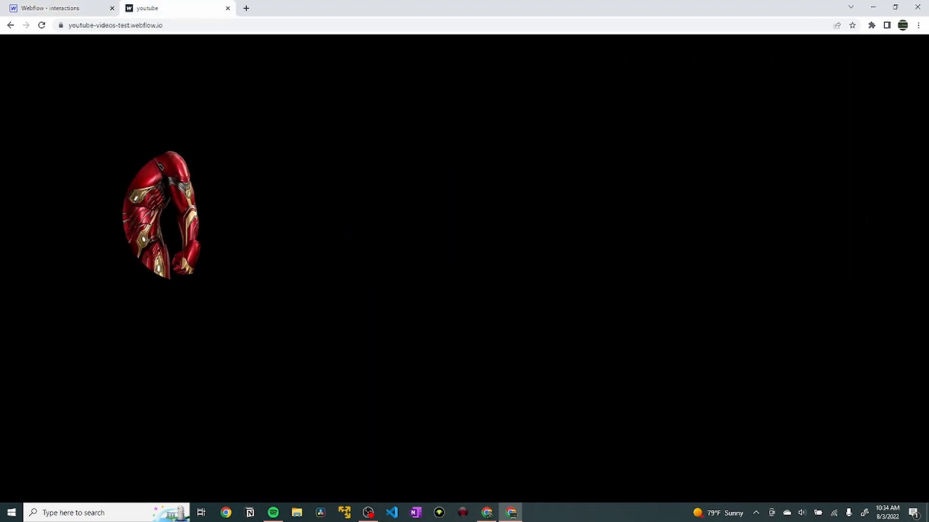
{"action": "left_click", "coordinate": [135, 212]}
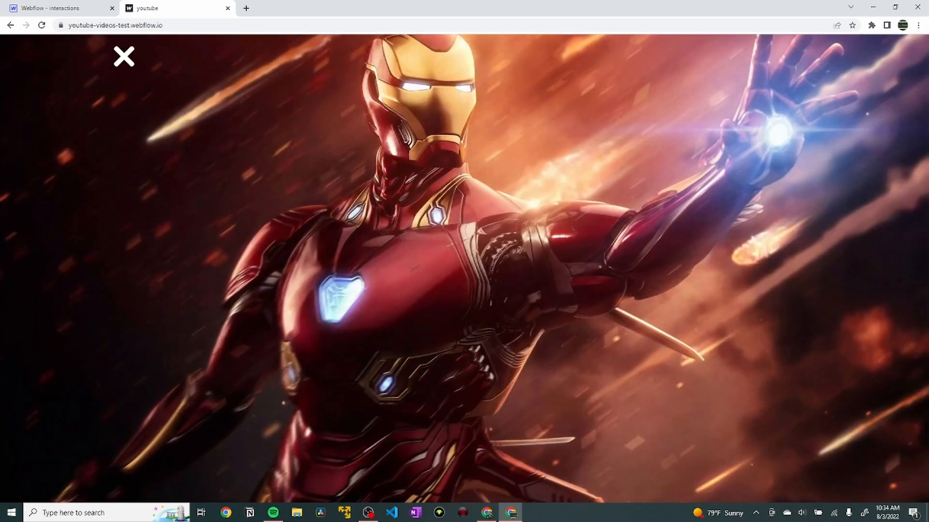
{"action": "left_click", "coordinate": [63, 8]}
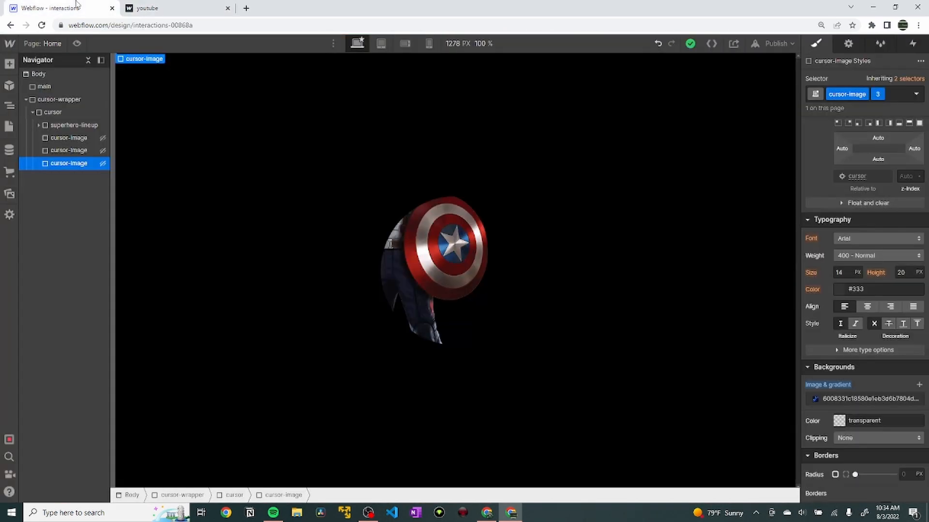
Insert the close.png image as the first child of cursor and give it the class cursor-cross.
{"action": "left_click", "coordinate": [9, 193]}
{"action": "left_click_drag", "start_coordinate": [41, 145], "coordinate": [85, 124]}
{"action": "left_click", "coordinate": [854, 93]}
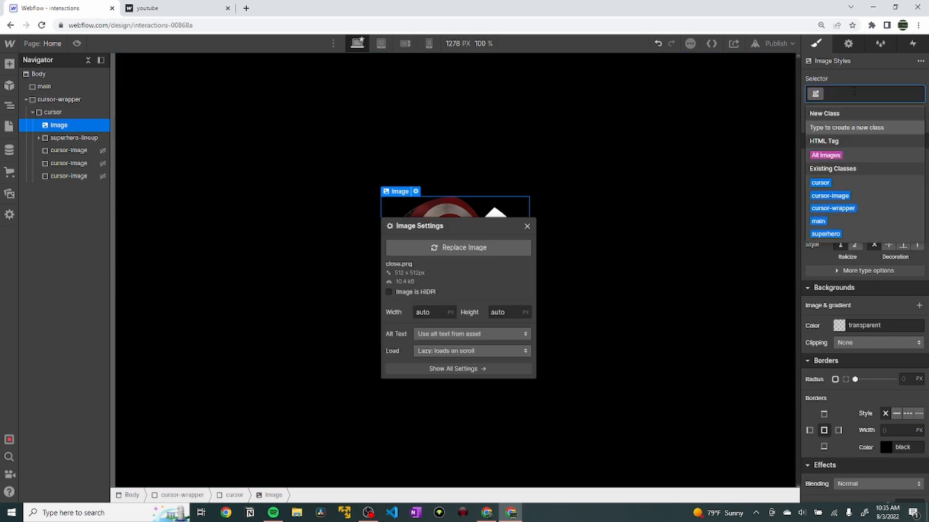
{"action": "type", "text": "cursor-cross"}
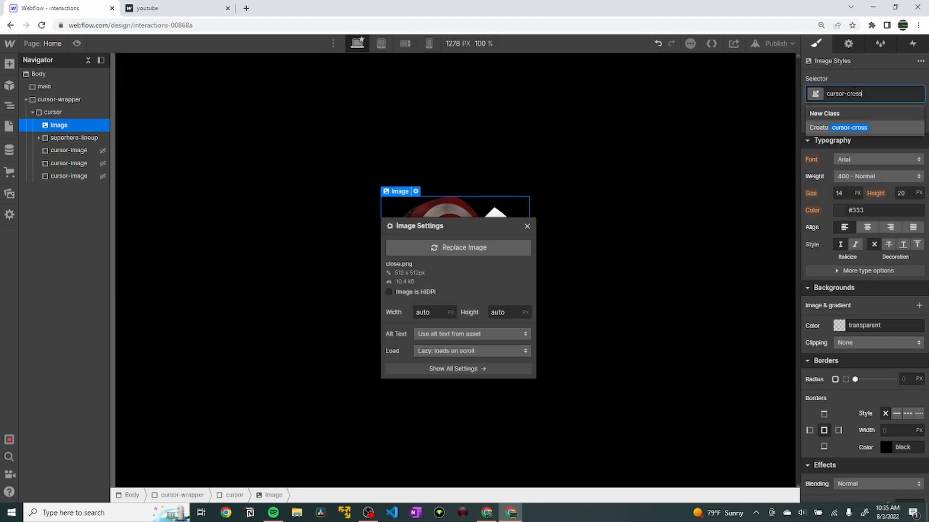
{"action": "key", "text": "Return"}
{"action": "left_click", "coordinate": [527, 226]}
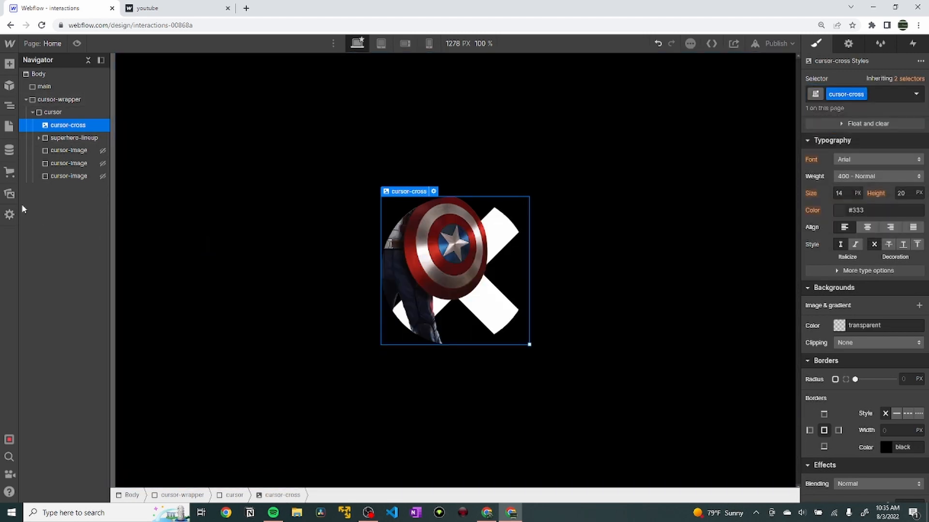
{"action": "key", "text": "alt+Tab"}
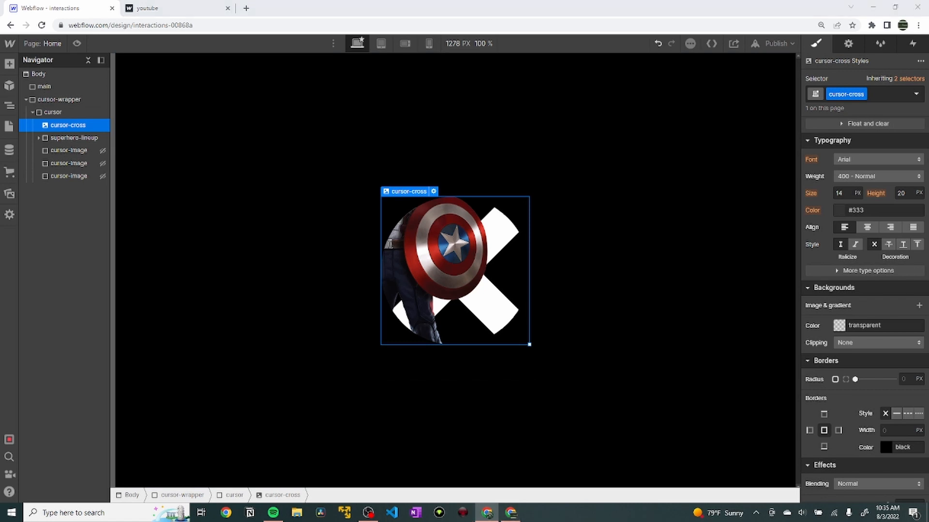
Set cursor-cross's width to 3 em.
{"action": "scroll", "coordinate": [852, 155], "scroll_direction": "up", "scroll_amount": 3}
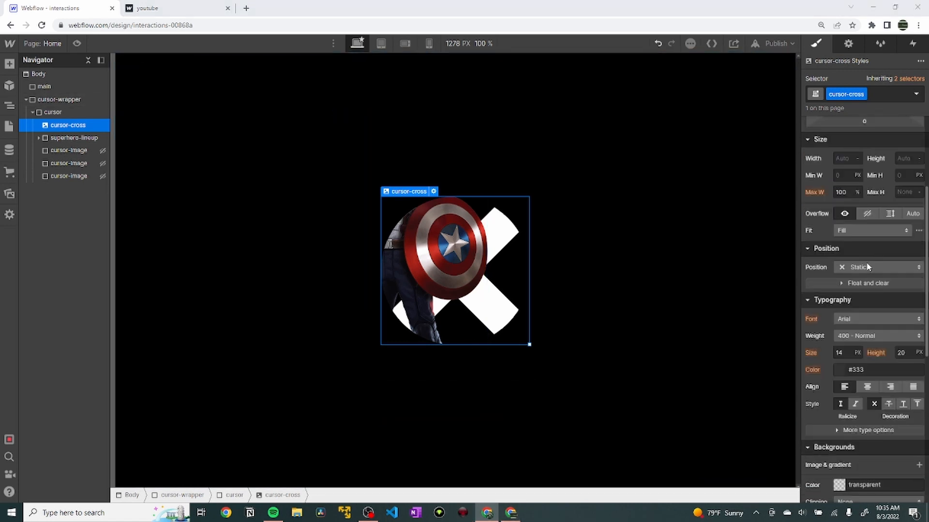
{"action": "left_click", "coordinate": [851, 157]}
{"action": "type", "text": "3em"}
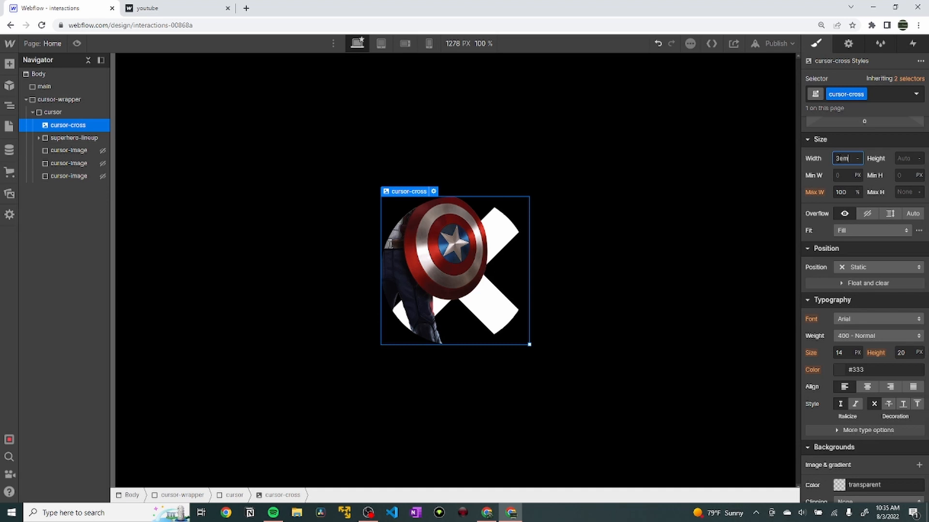
{"action": "key", "text": "Return"}
{"action": "scroll", "coordinate": [847, 213], "scroll_direction": "up", "scroll_amount": 3}
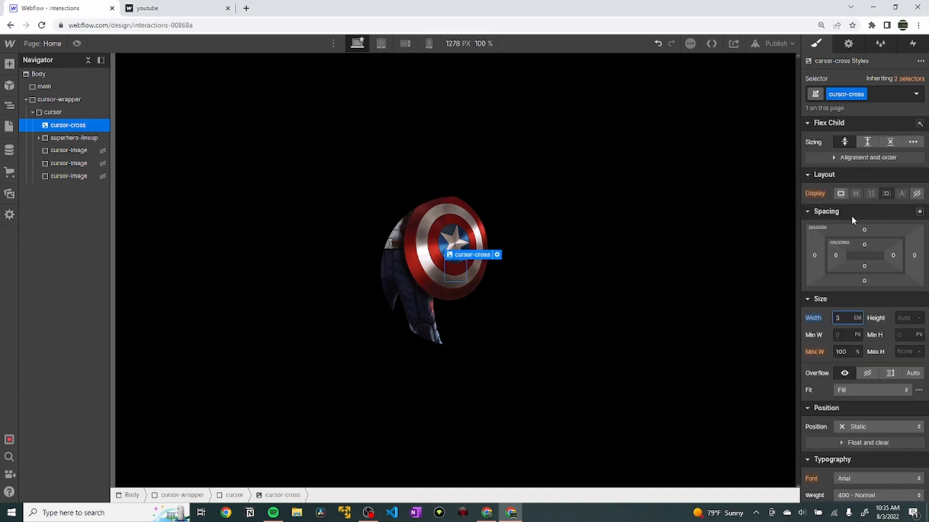
Set cursor-cross's position to Absolute with z-index 300 and hide it with display None.
{"action": "scroll", "coordinate": [897, 237], "scroll_direction": "down", "scroll_amount": 3}
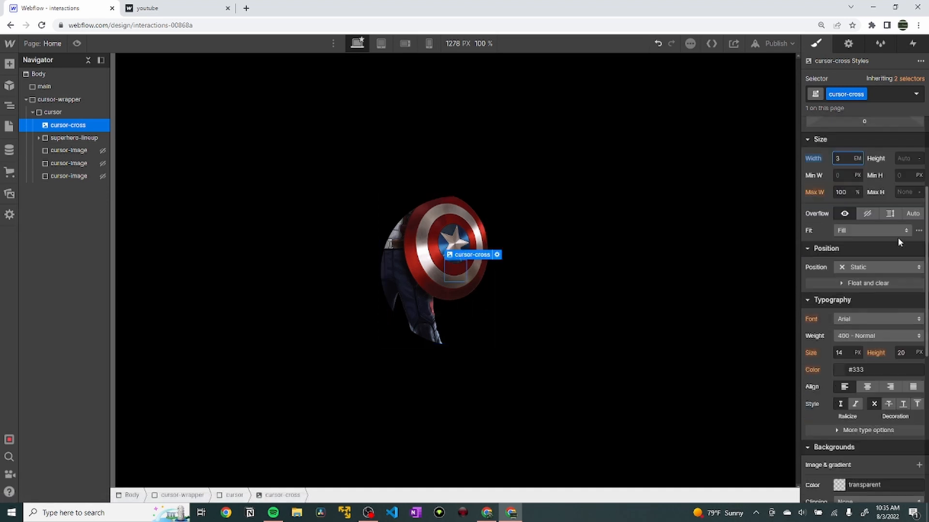
{"action": "left_click", "coordinate": [844, 269]}
{"action": "left_click", "coordinate": [857, 294]}
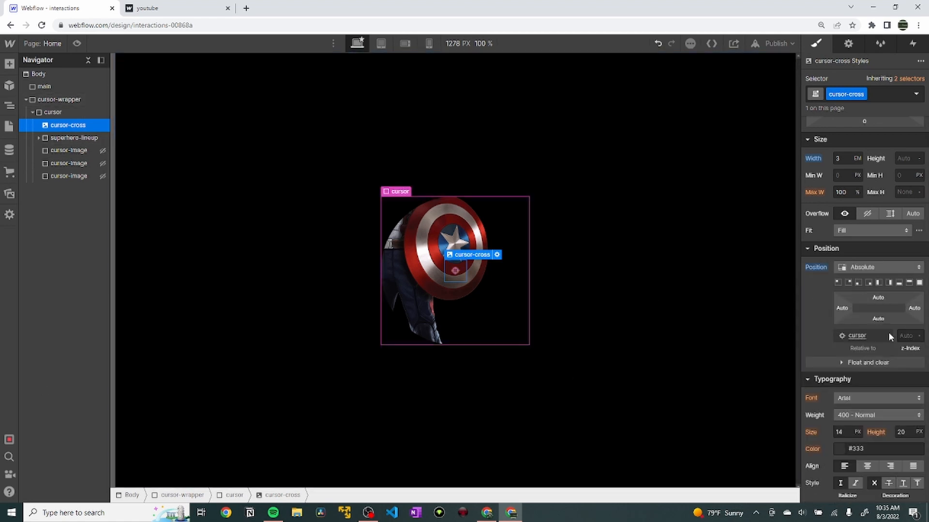
{"action": "left_click", "coordinate": [906, 336]}
{"action": "type", "text": "300"}
{"action": "key", "text": "Return"}
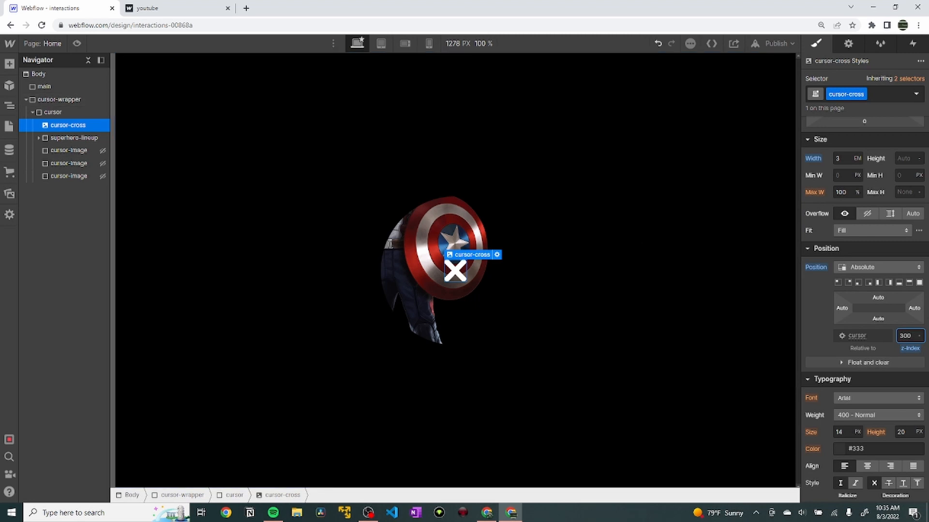
{"action": "scroll", "coordinate": [887, 130], "scroll_direction": "up", "scroll_amount": 3}
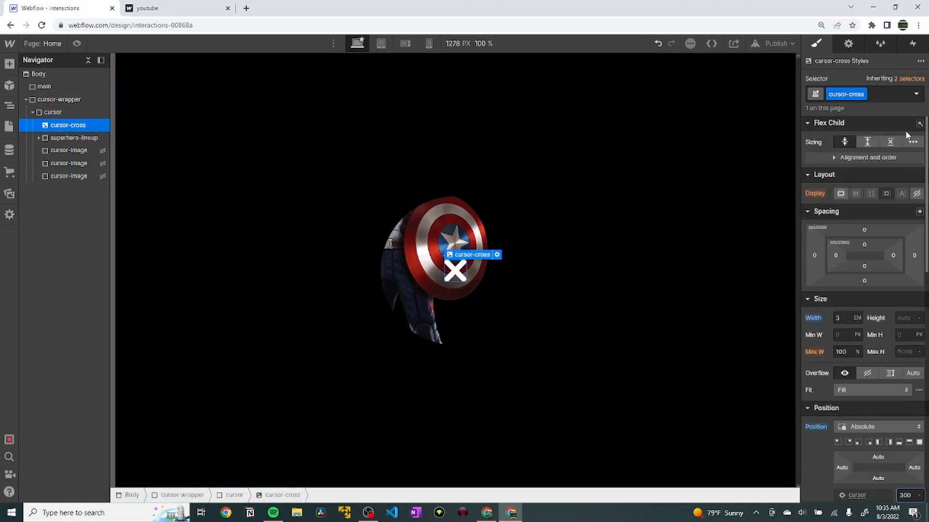
{"action": "left_click", "coordinate": [917, 193]}
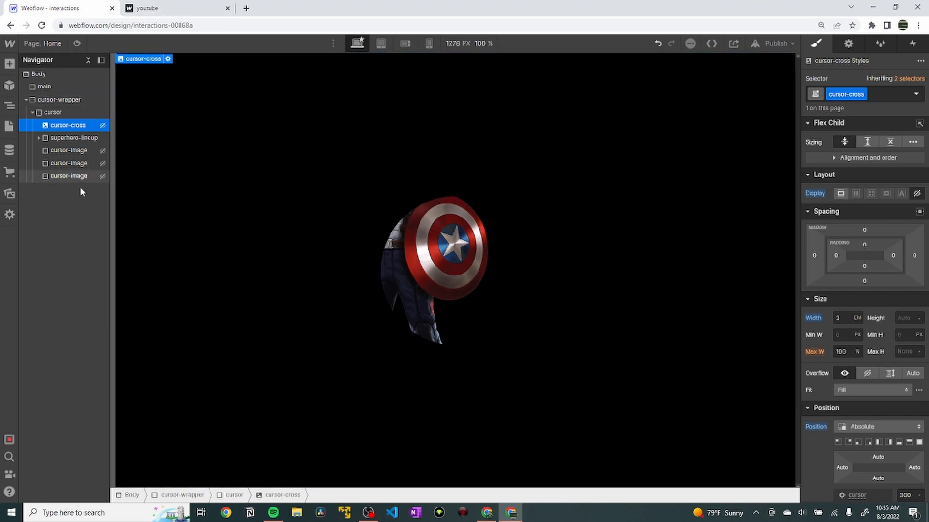
Add a Mouse click (tap) trigger to the first superhero image in superhero-lineup.
{"action": "left_click", "coordinate": [39, 139]}
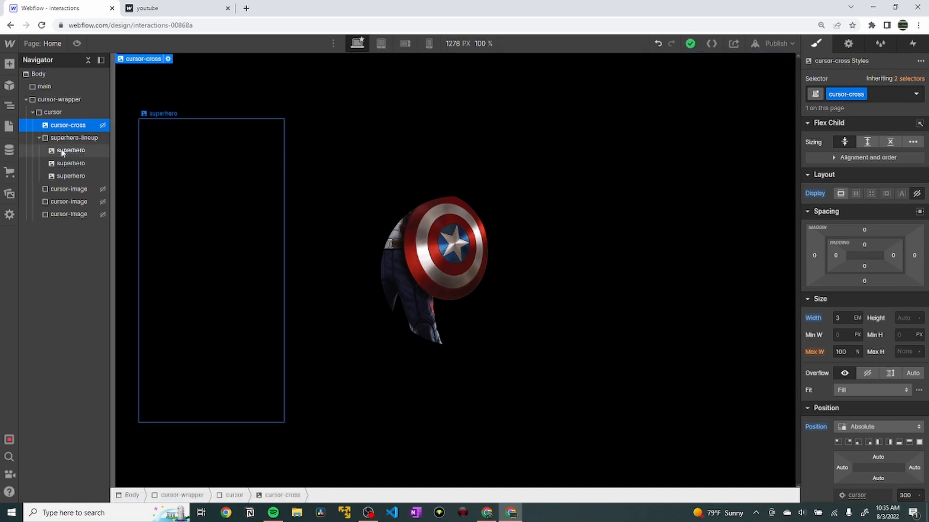
{"action": "left_click", "coordinate": [63, 151]}
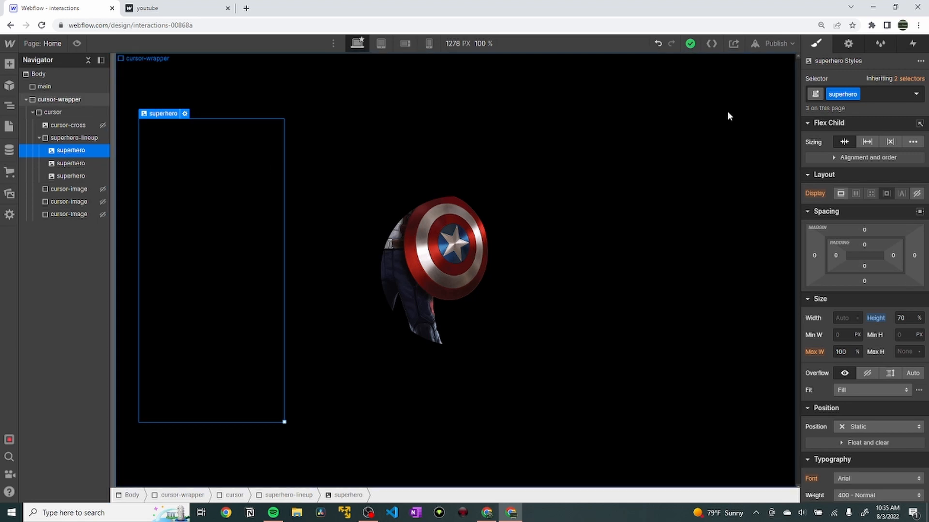
{"action": "left_click", "coordinate": [913, 44]}
{"action": "left_click", "coordinate": [920, 78]}
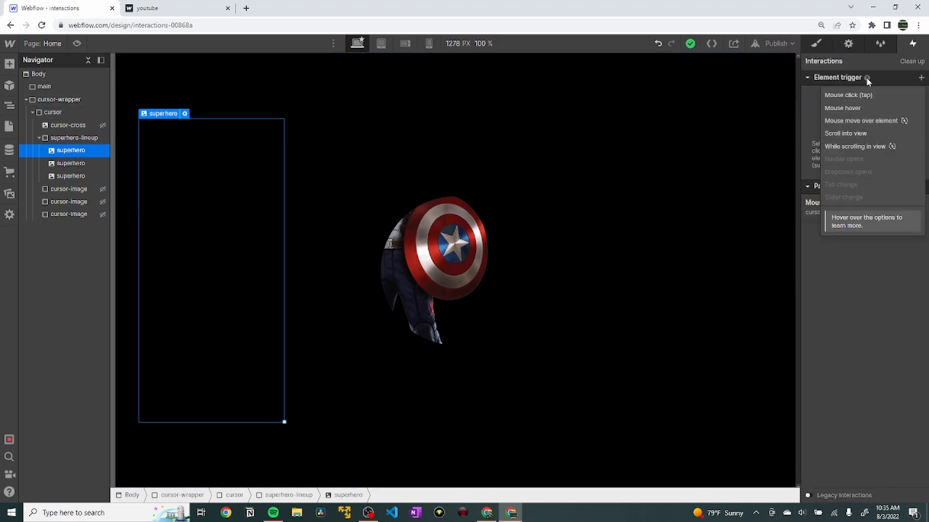
{"action": "left_click", "coordinate": [880, 95]}
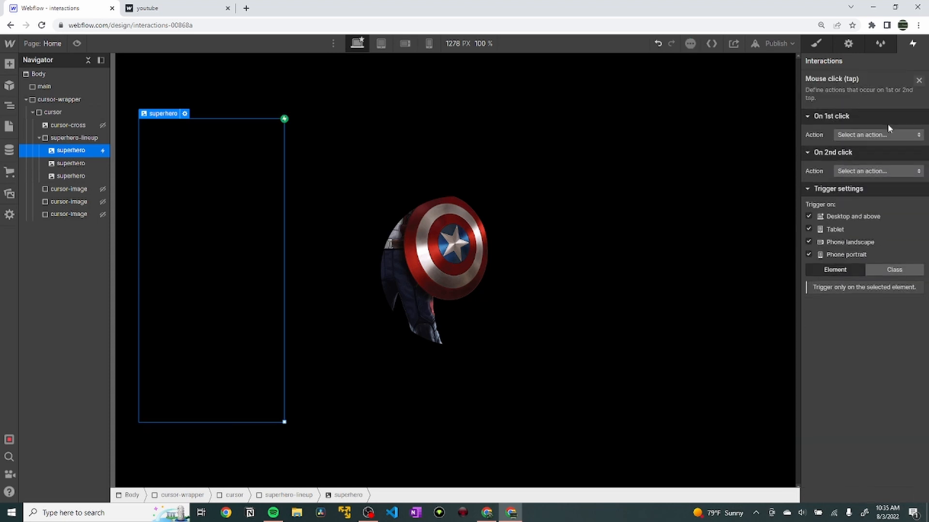
Create a timed animation named superhero click for the trigger's first click.
{"action": "left_click", "coordinate": [885, 135]}
{"action": "left_click", "coordinate": [883, 160]}
{"action": "left_click", "coordinate": [918, 156]}
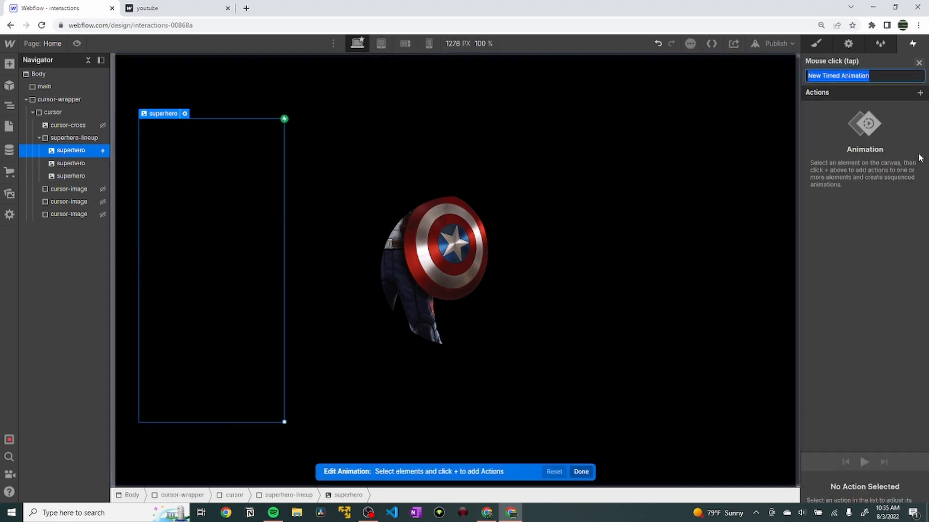
{"action": "type", "text": "superhero click"}
{"action": "key", "text": "Return"}
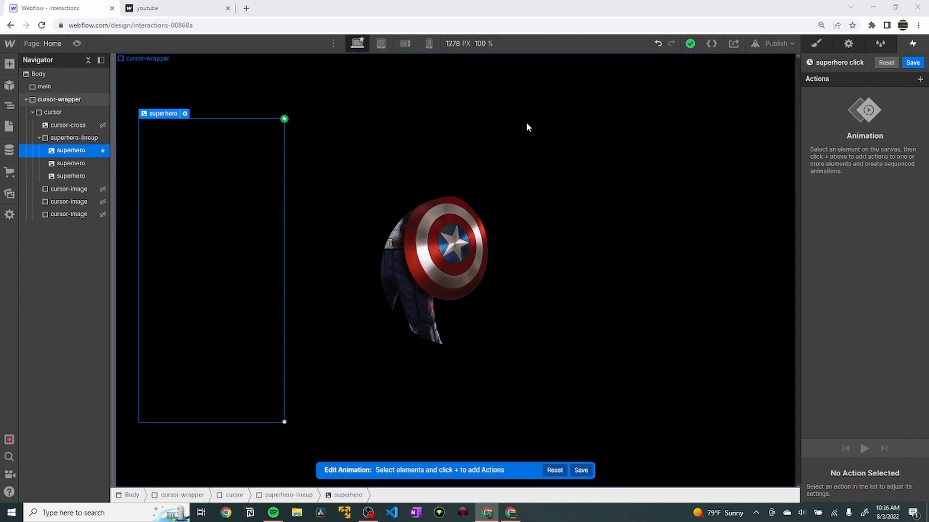
After checking the published demo, add a Size action for cursor with width and height set to 500 em.
{"action": "left_click", "coordinate": [145, 9]}
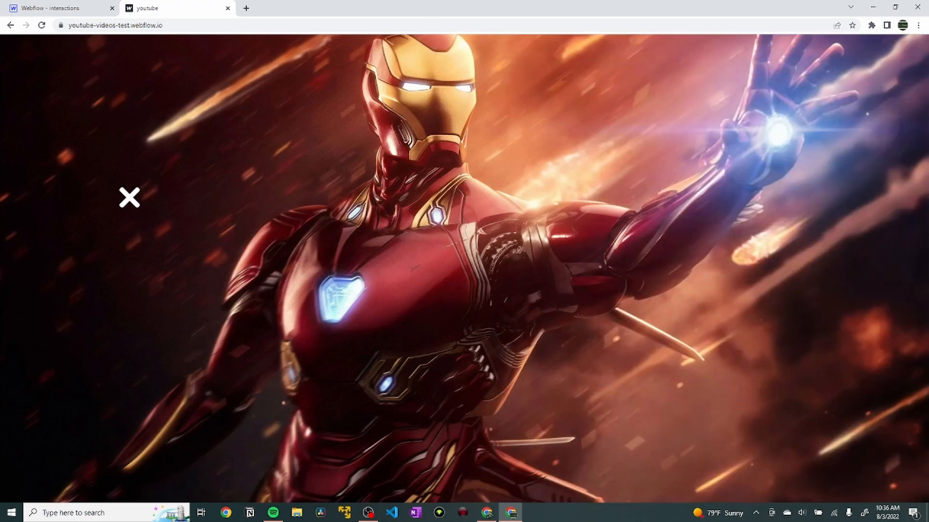
{"action": "left_click", "coordinate": [58, 8]}
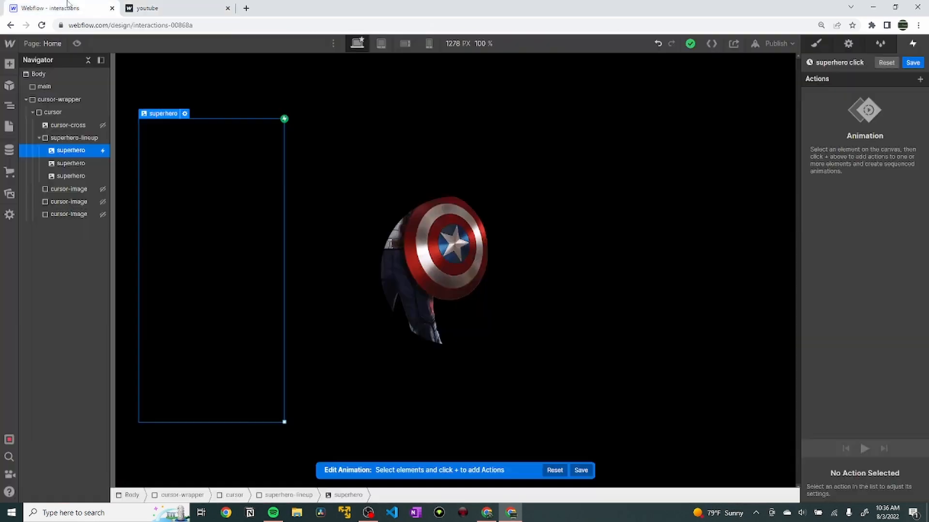
{"action": "left_click", "coordinate": [53, 112]}
{"action": "left_click", "coordinate": [920, 79]}
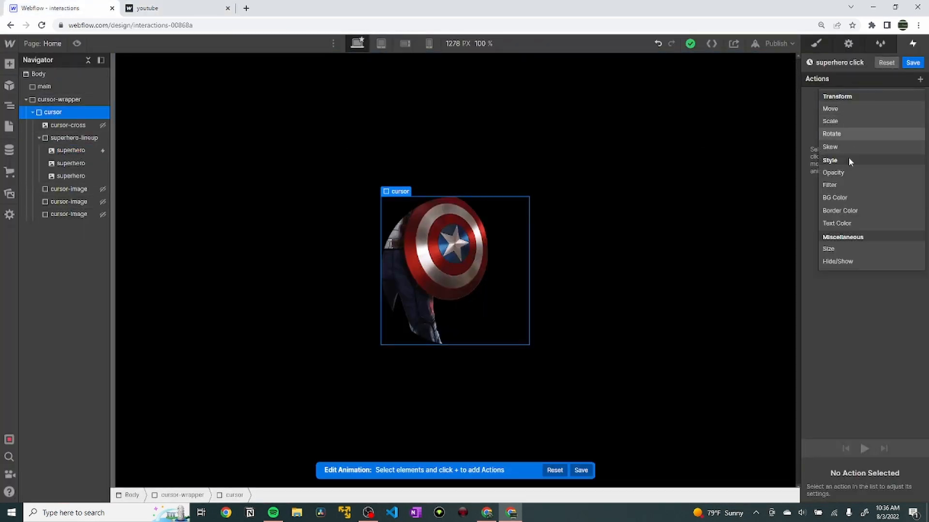
{"action": "left_click", "coordinate": [846, 247]}
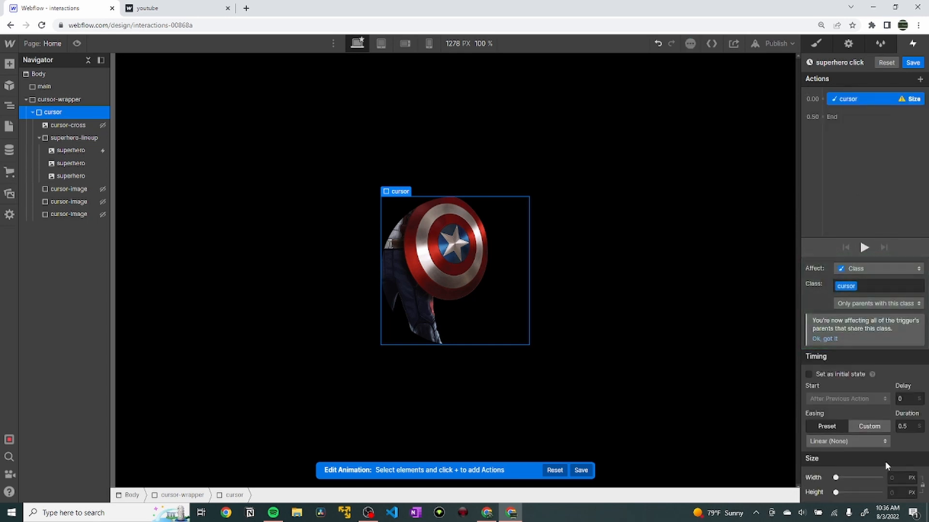
{"action": "left_click", "coordinate": [896, 476]}
{"action": "type", "text": "500em"}
{"action": "key", "text": "Tab"}
{"action": "type", "text": "500em"}
{"action": "key", "text": "Return"}
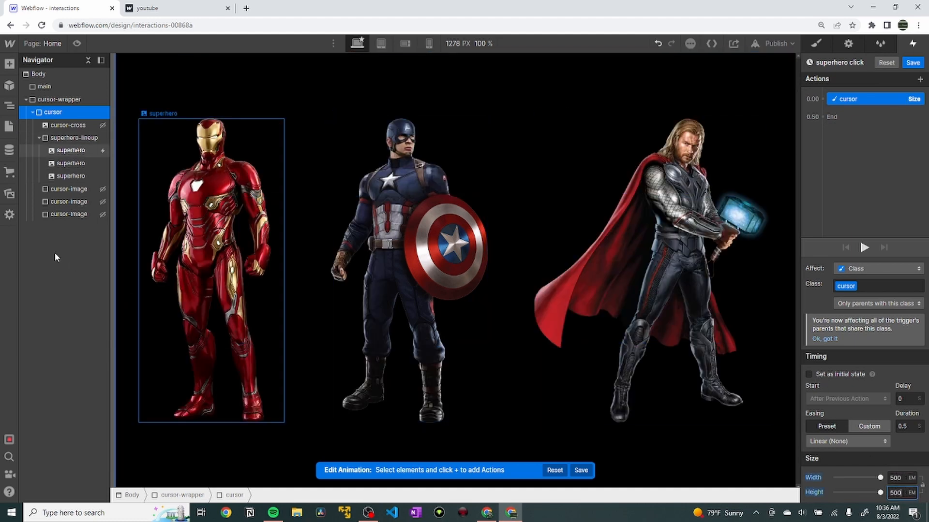
{"action": "key", "text": "alt+Tab"}
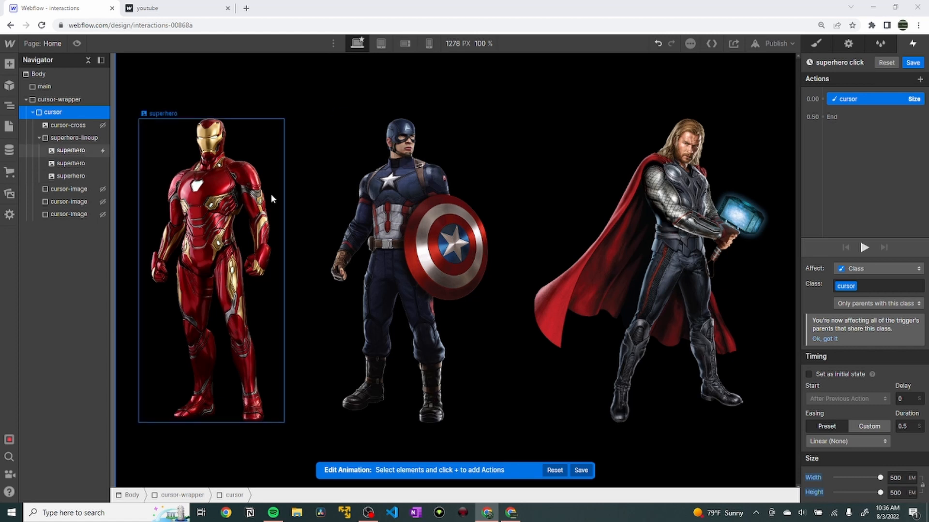
Preview the superhero click animation and set the Size action's duration to 2 seconds.
{"action": "left_click", "coordinate": [864, 248]}
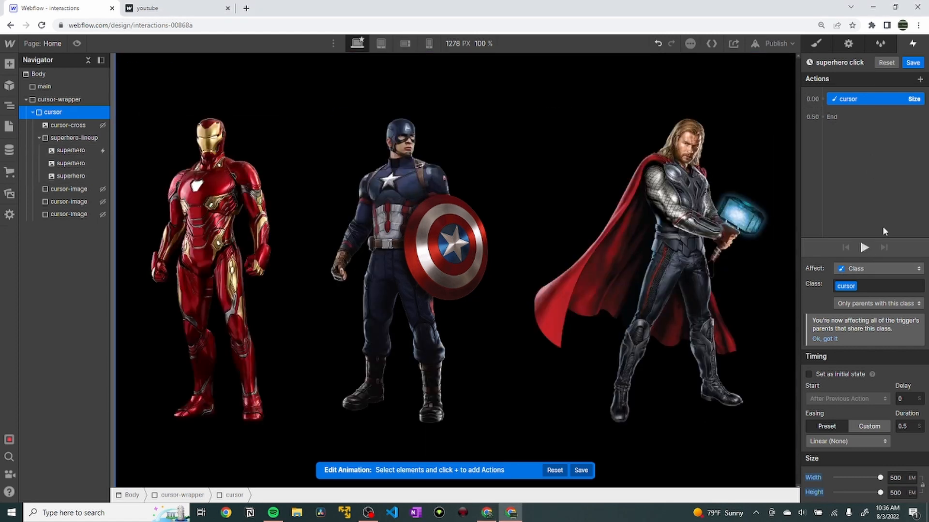
{"action": "left_click", "coordinate": [910, 428]}
{"action": "left_click", "coordinate": [864, 248]}
Add a second Size action for cursor to the superhero click animation with width and height set to 20 em.
{"action": "left_click", "coordinate": [822, 98]}
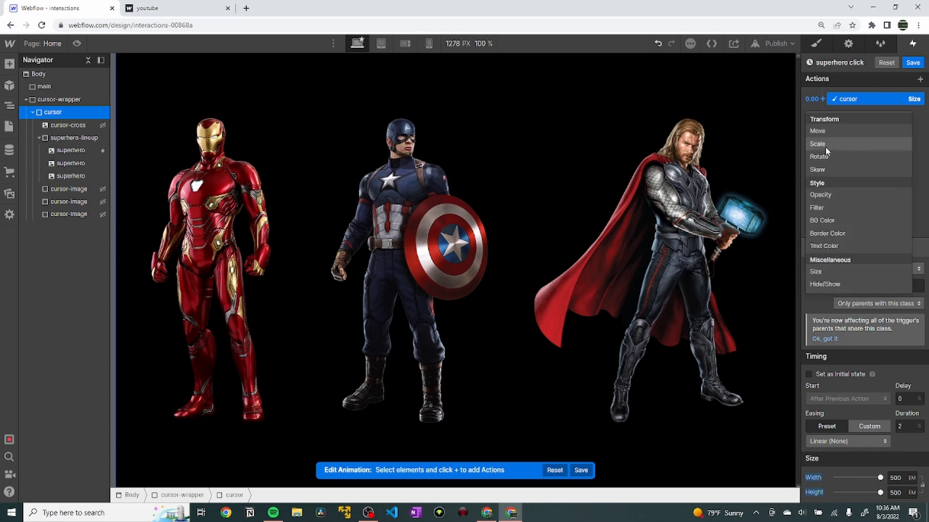
{"action": "left_click", "coordinate": [833, 275]}
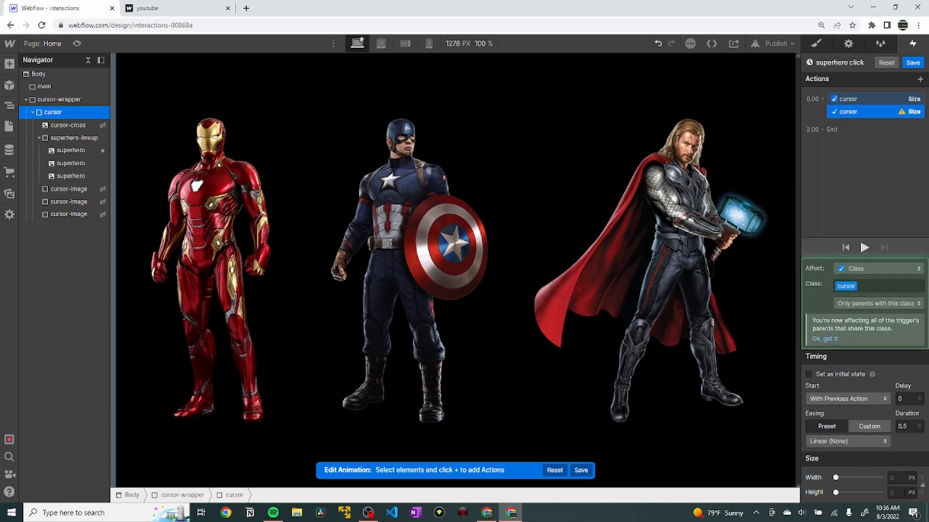
{"action": "left_click", "coordinate": [896, 477]}
{"action": "key", "text": "Return"}
{"action": "type", "text": "e"}
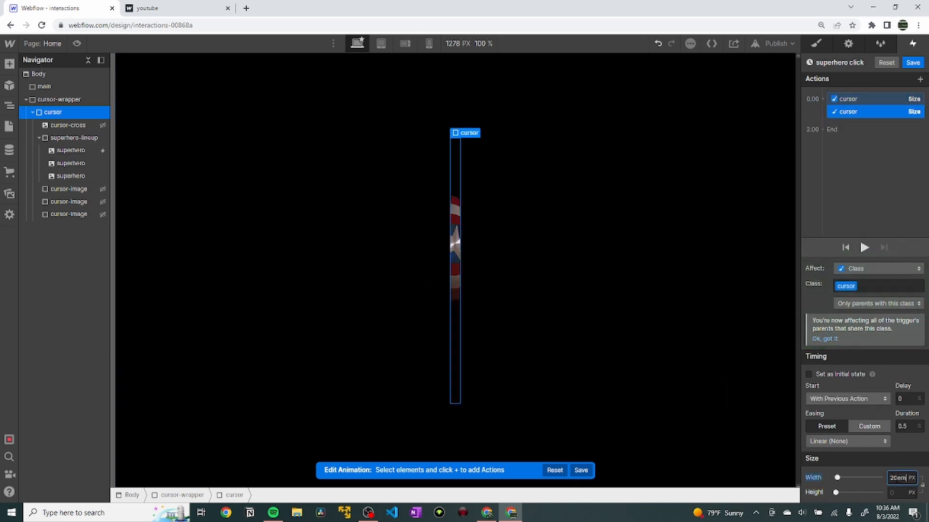
{"action": "type", "text": "m"}
{"action": "key", "text": "Tab"}
{"action": "type", "text": "20em"}
{"action": "key", "text": "Return"}
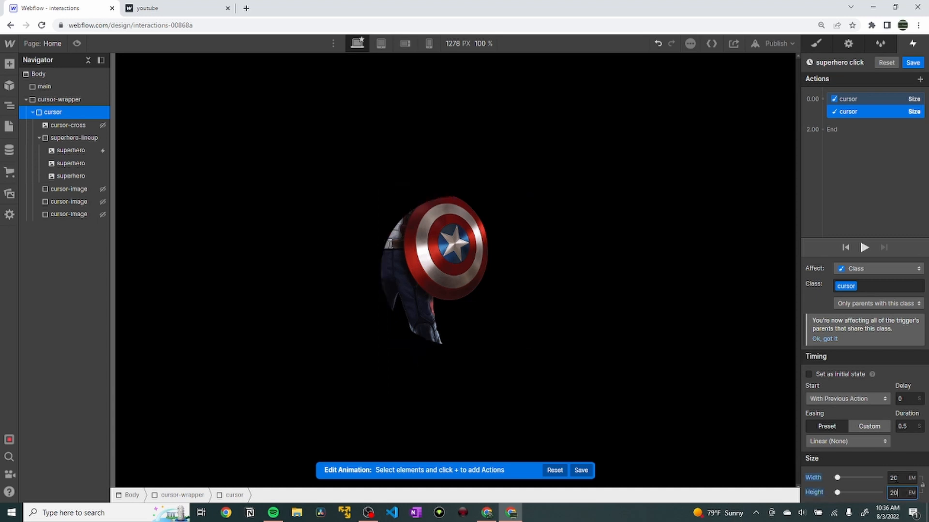
Set the 20 em Size action as the initial state and compare it with the 500 em Size action.
{"action": "left_click", "coordinate": [809, 375]}
{"action": "left_click", "coordinate": [862, 315]}
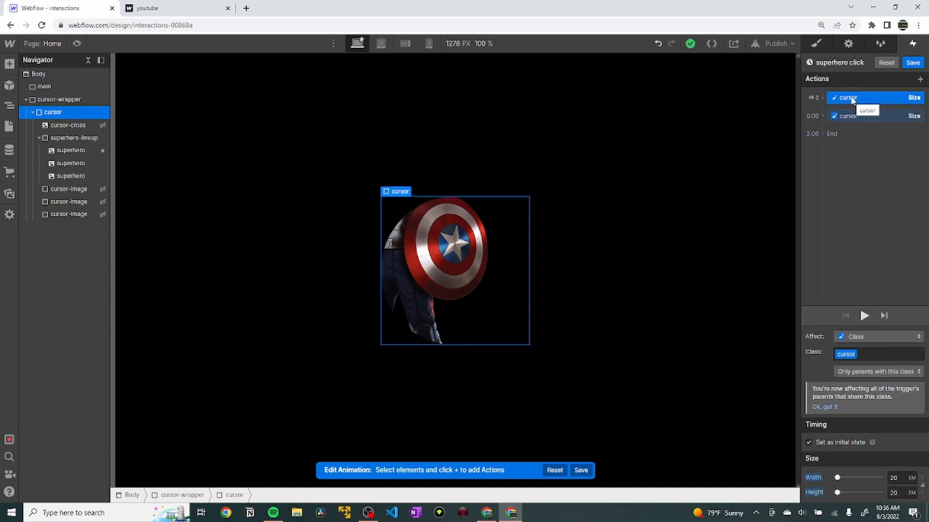
{"action": "left_click", "coordinate": [849, 117]}
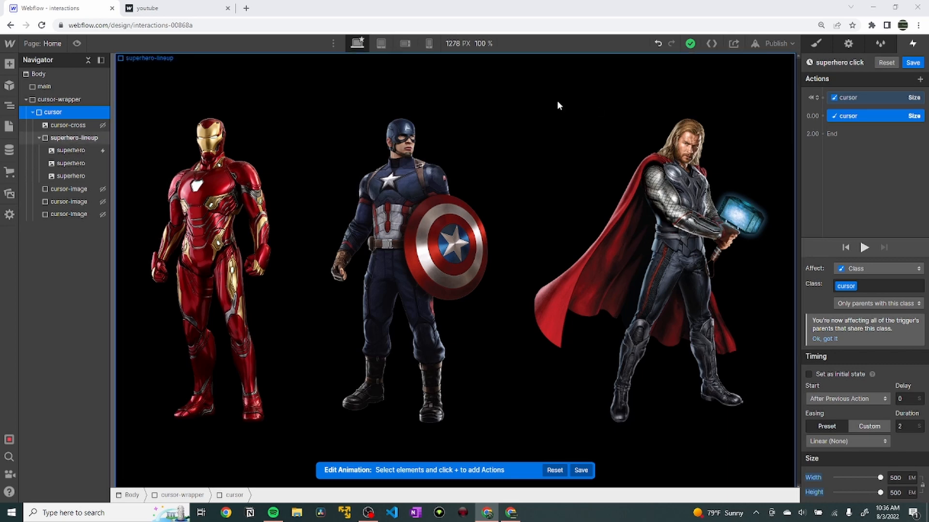
Add a Hide/Show action for cursor-cross alongside the 500 em Size action with display set to block.
{"action": "left_click", "coordinate": [92, 125]}
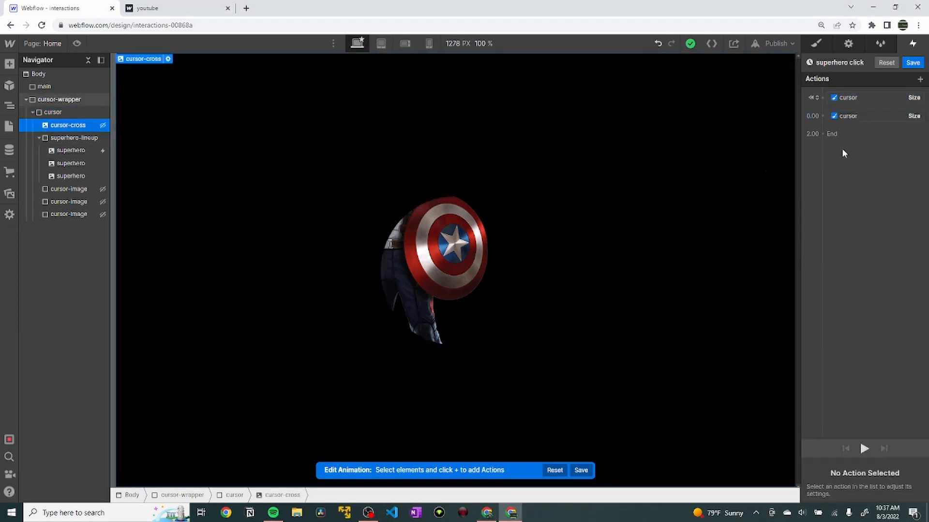
{"action": "left_click", "coordinate": [822, 116]}
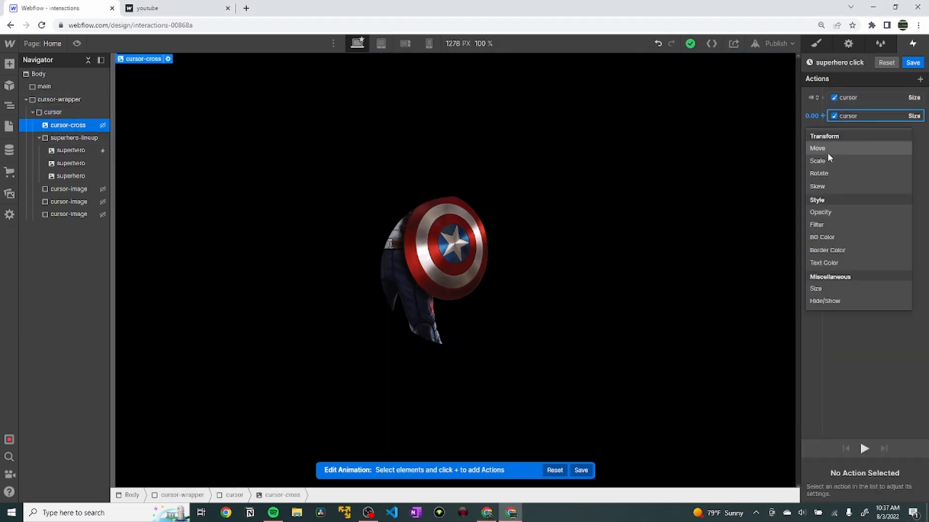
{"action": "left_click", "coordinate": [825, 301]}
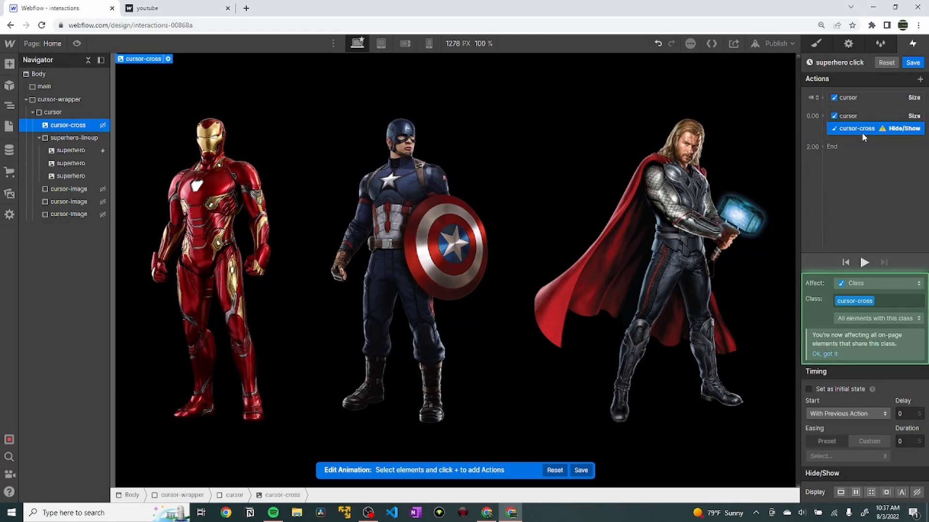
{"action": "left_click", "coordinate": [841, 493]}
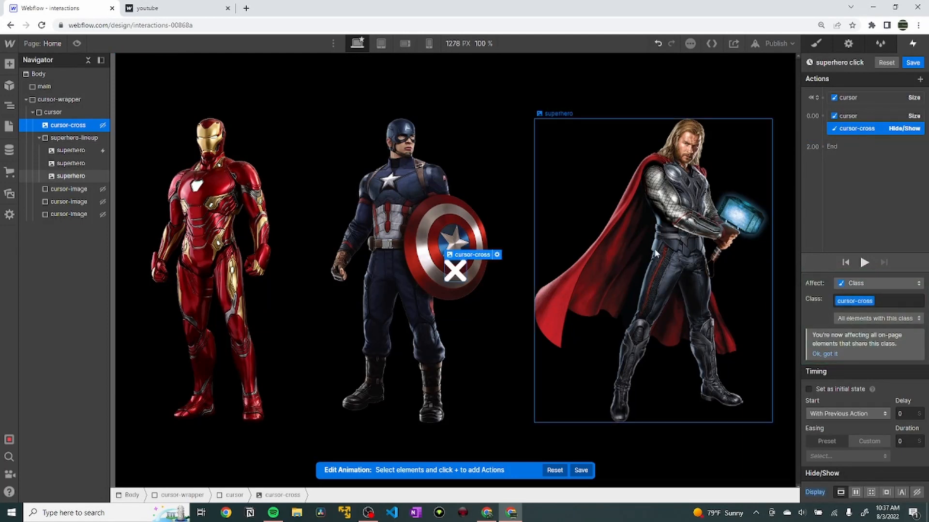
After checking hero clicks in the published demo, add a Hide/Show action for superhero-lineup with display set to none.
{"action": "left_click", "coordinate": [92, 138]}
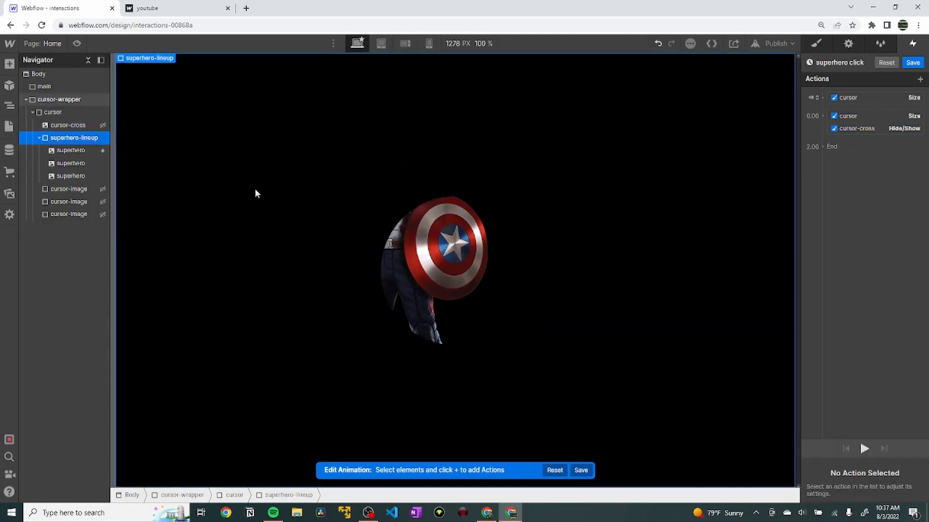
{"action": "key", "text": "ctrl+Tab"}
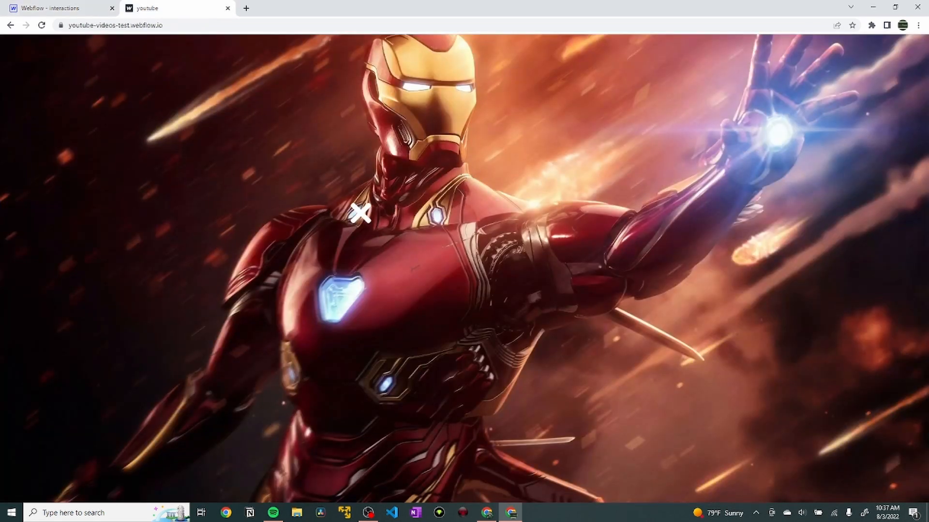
{"action": "left_click", "coordinate": [403, 211]}
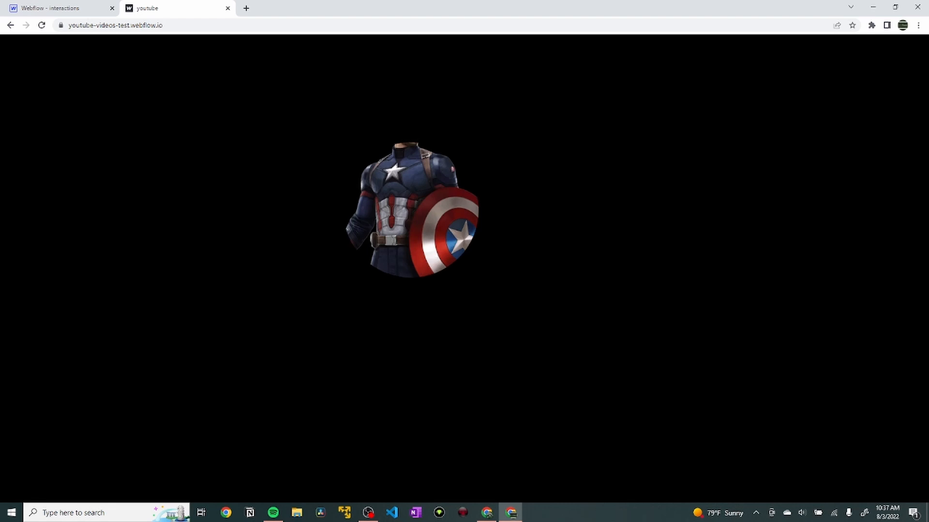
{"action": "left_click", "coordinate": [411, 210]}
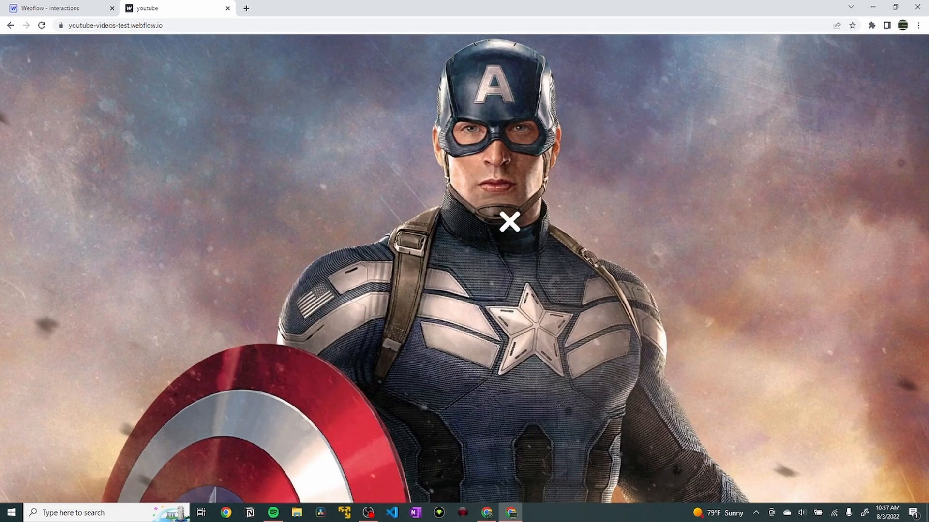
{"action": "left_click", "coordinate": [607, 237]}
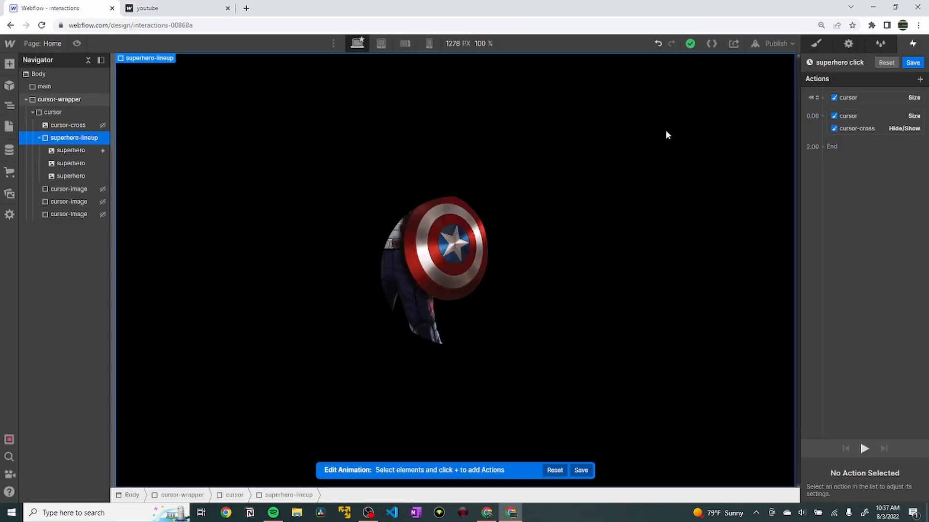
{"action": "left_click", "coordinate": [822, 116]}
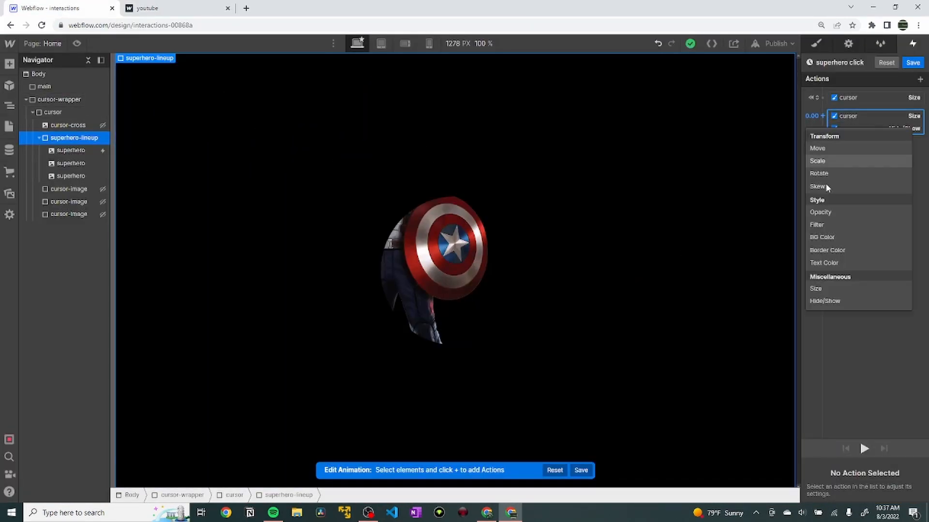
{"action": "left_click", "coordinate": [831, 301]}
{"action": "left_click", "coordinate": [917, 492]}
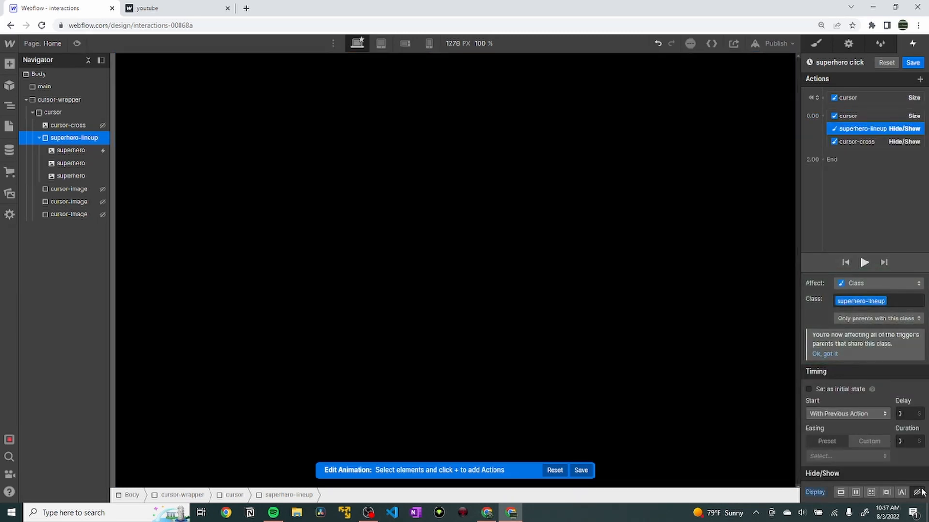
Move the superhero-lineup Hide/Show action below the cursor-cross one and save the superhero click animation.
{"action": "left_click_drag", "start_coordinate": [896, 130], "coordinate": [892, 140]}
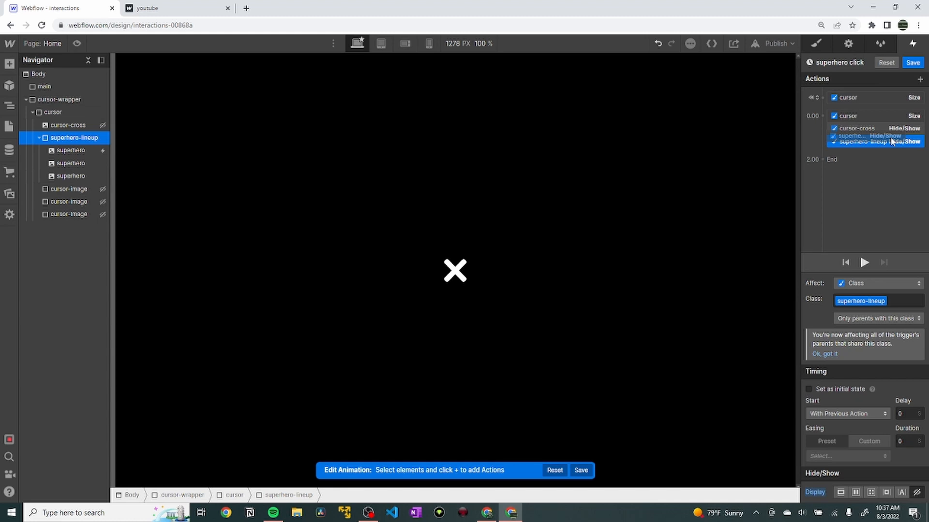
{"action": "left_click_drag", "start_coordinate": [892, 140], "coordinate": [892, 141]}
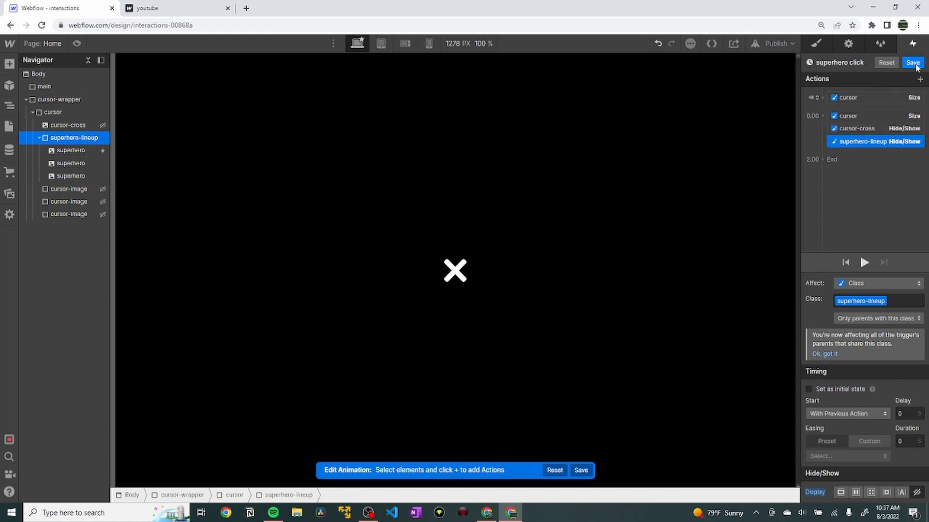
{"action": "left_click", "coordinate": [915, 67]}
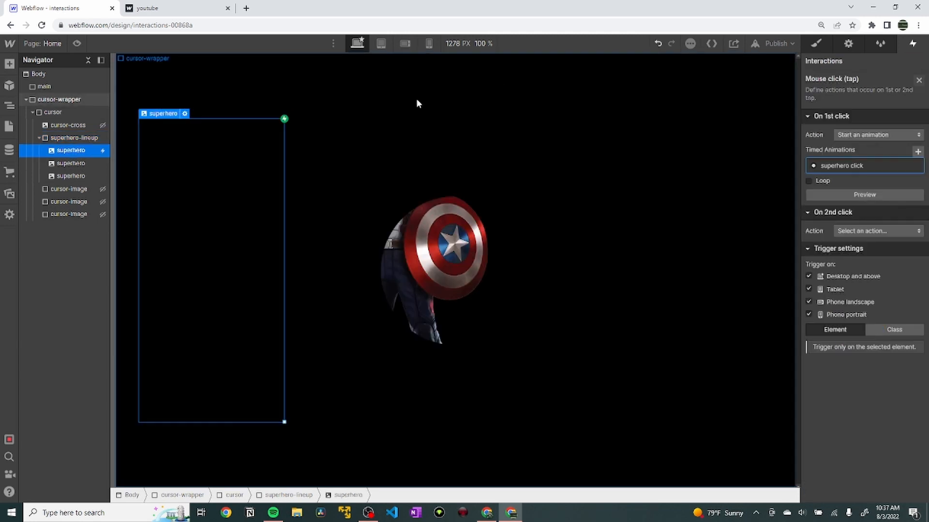
Add a Mouse click (tap) trigger to the second superhero image that starts the superhero click animation on first click.
{"action": "left_click", "coordinate": [95, 159]}
{"action": "left_click", "coordinate": [919, 79]}
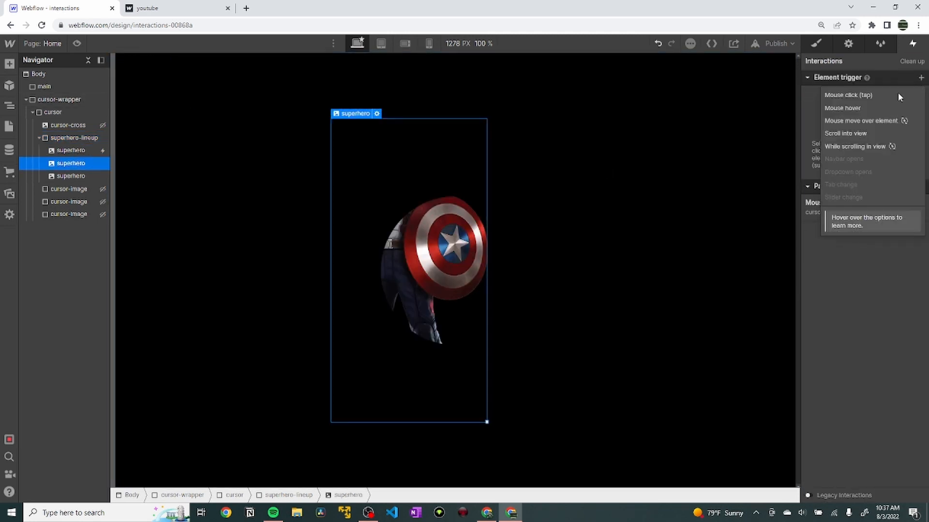
{"action": "left_click", "coordinate": [878, 95]}
{"action": "left_click", "coordinate": [867, 144]}
{"action": "left_click", "coordinate": [866, 160]}
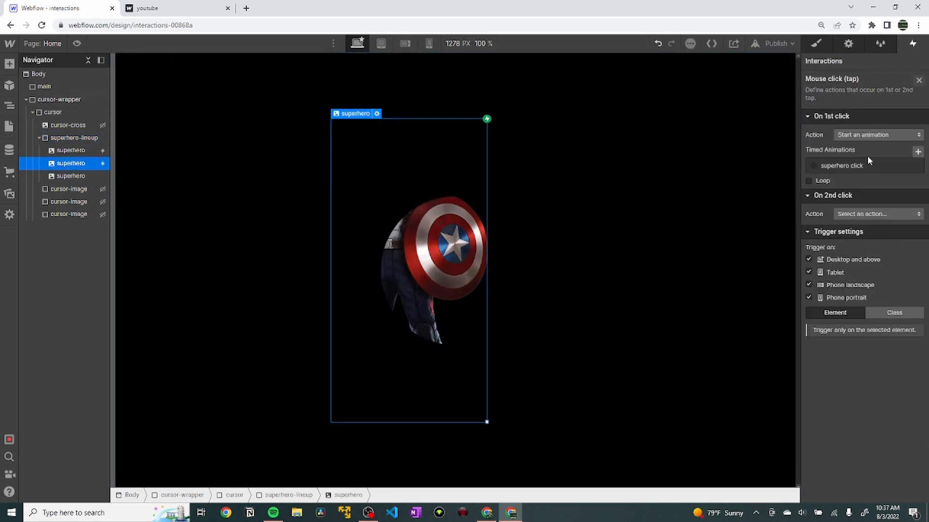
{"action": "left_click", "coordinate": [862, 165]}
Add a Mouse click (tap) trigger to the third superhero image that starts the superhero click animation on first click.
{"action": "left_click", "coordinate": [80, 177]}
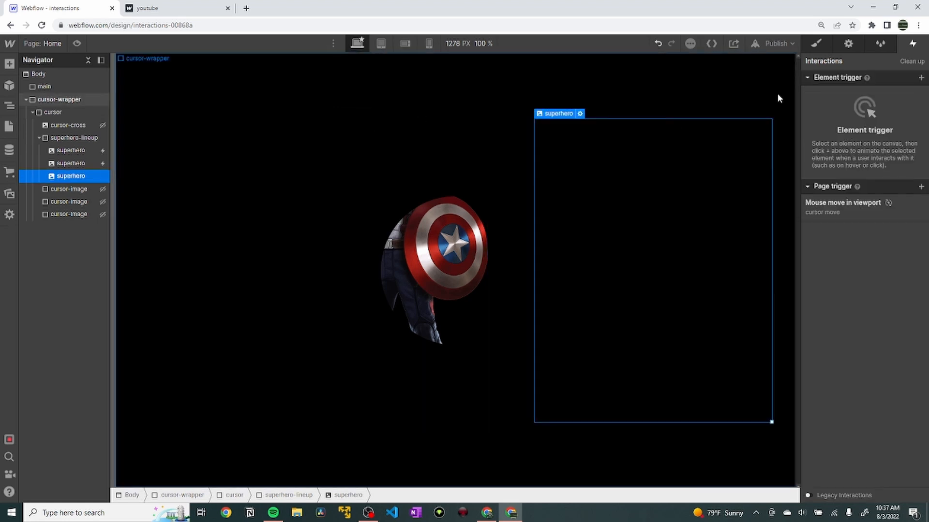
{"action": "left_click", "coordinate": [921, 78]}
{"action": "left_click", "coordinate": [866, 95]}
{"action": "left_click", "coordinate": [878, 134]}
{"action": "left_click", "coordinate": [862, 154]}
{"action": "left_click", "coordinate": [856, 166]}
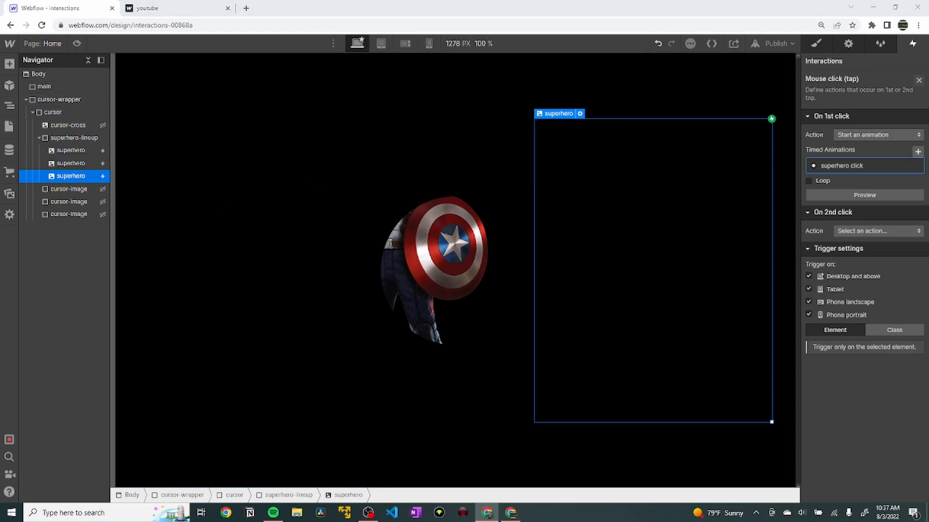
After checking the published demo, add a second Mouse click (tap) trigger to the first superhero image.
{"action": "left_click", "coordinate": [202, 5]}
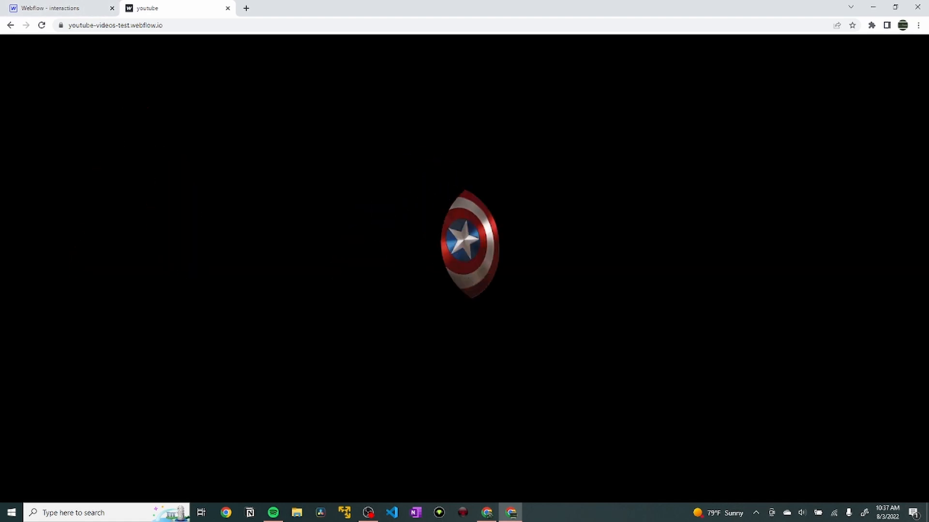
{"action": "left_click", "coordinate": [97, 6]}
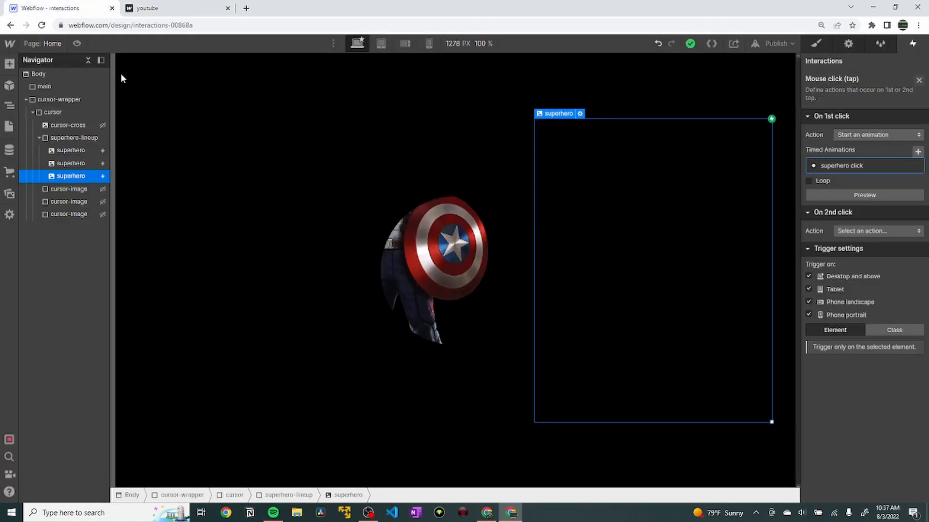
{"action": "left_click", "coordinate": [93, 150]}
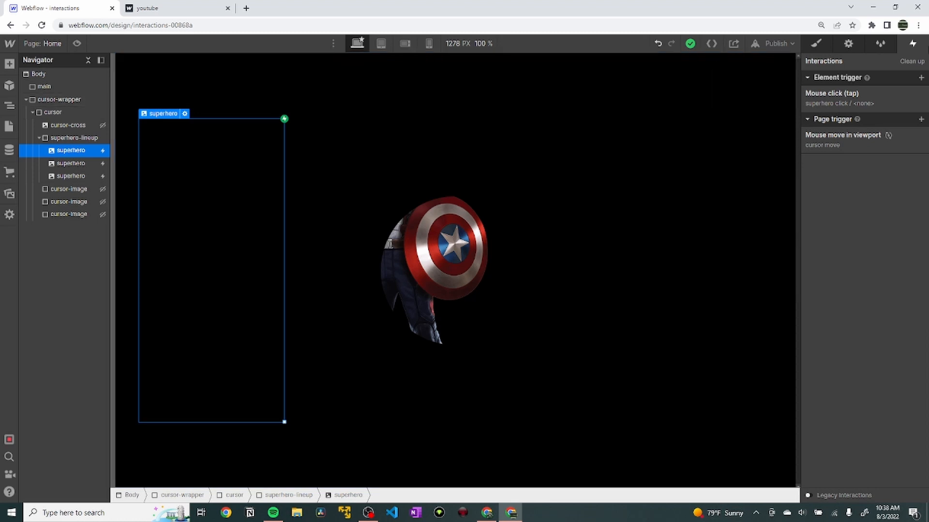
{"action": "left_click", "coordinate": [922, 77]}
{"action": "left_click", "coordinate": [918, 94]}
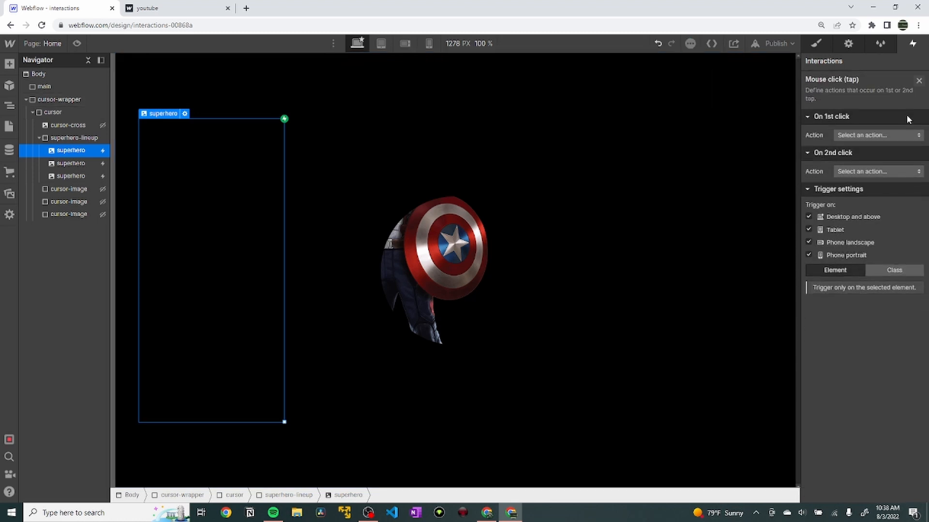
Create a timed animation named superhero iron man click for the new trigger's first click.
{"action": "left_click", "coordinate": [899, 135]}
{"action": "left_click", "coordinate": [851, 160]}
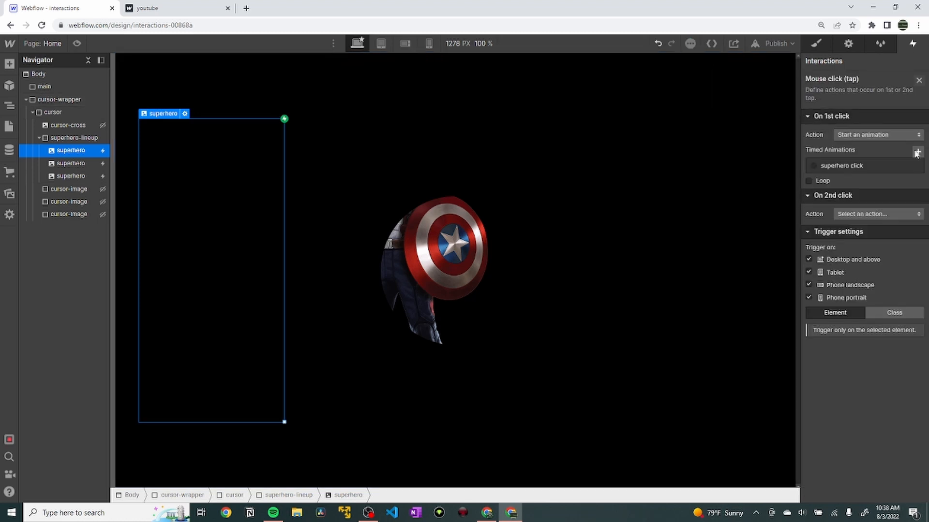
{"action": "left_click", "coordinate": [919, 154]}
{"action": "type", "text": "superhero iron man cl"}
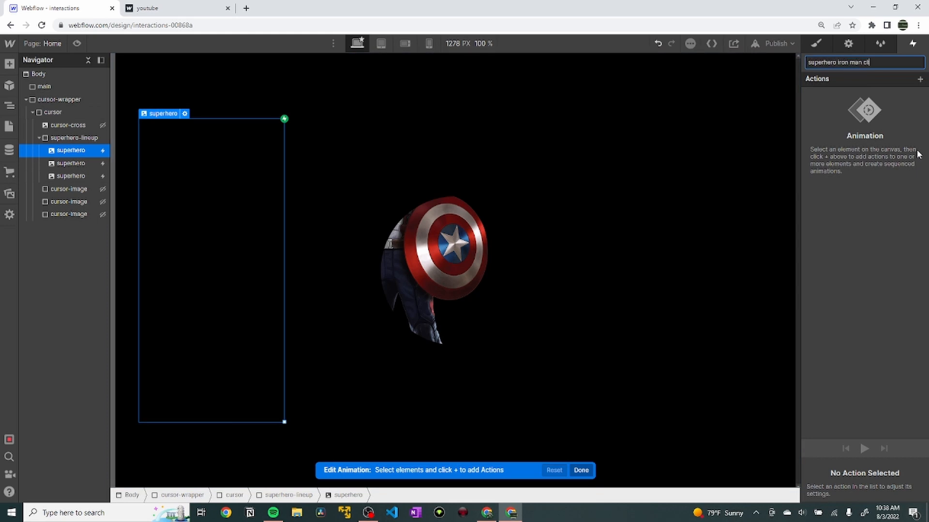
{"action": "key", "text": "Return"}
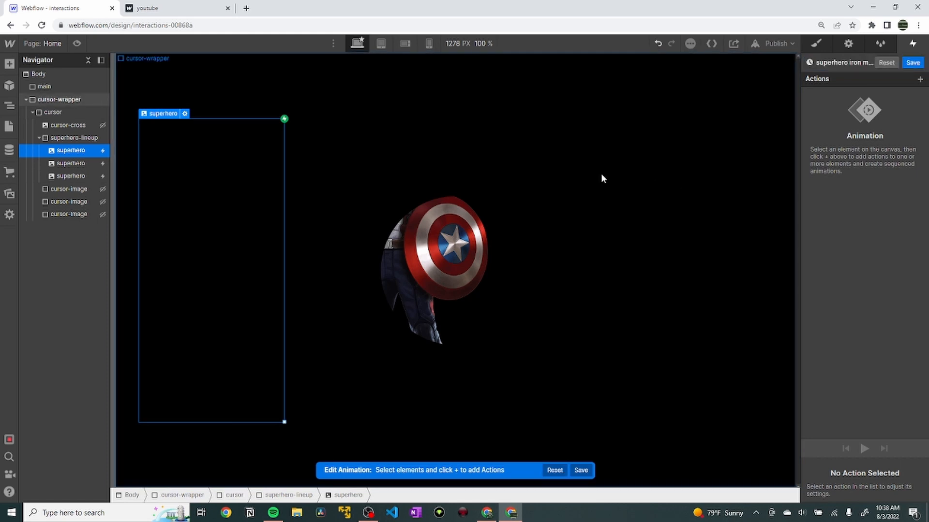
Add a Hide/Show action for the first cursor-image with display set to block.
{"action": "left_click", "coordinate": [87, 193]}
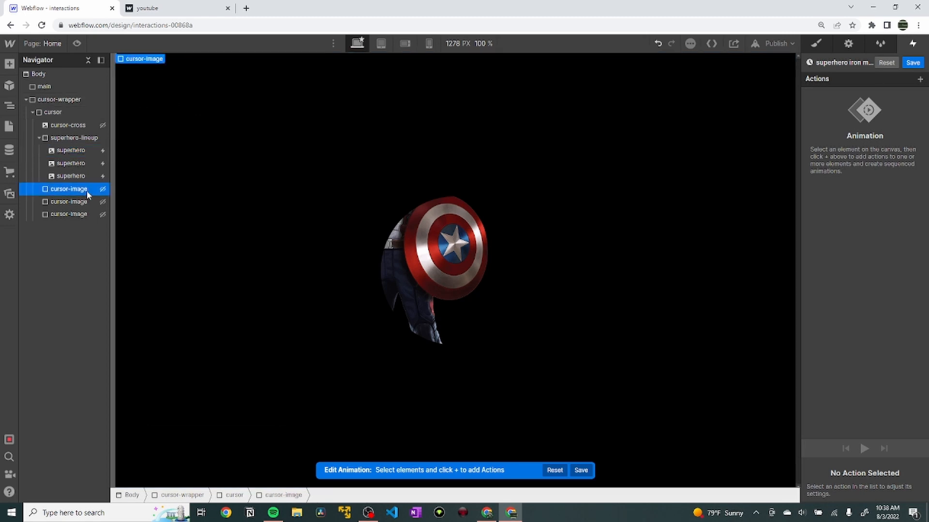
{"action": "left_click", "coordinate": [920, 79]}
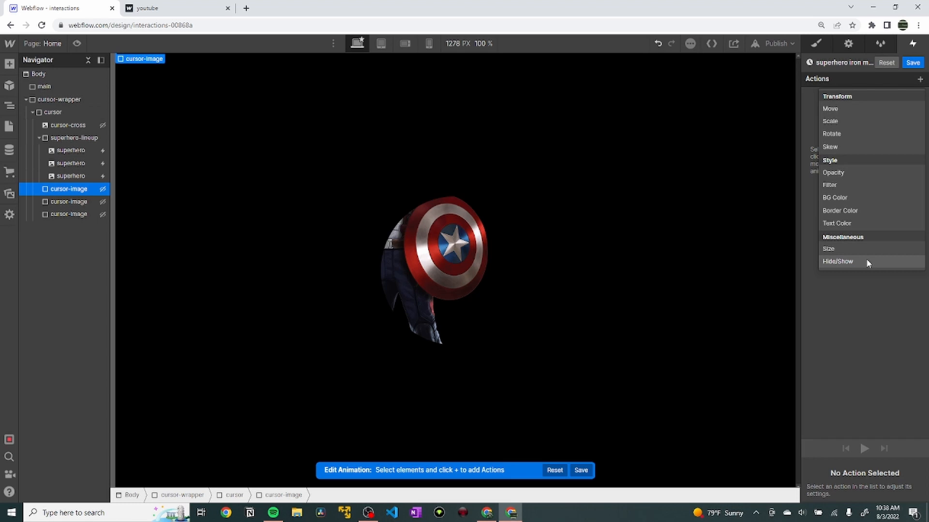
{"action": "left_click", "coordinate": [838, 261]}
{"action": "left_click", "coordinate": [844, 492]}
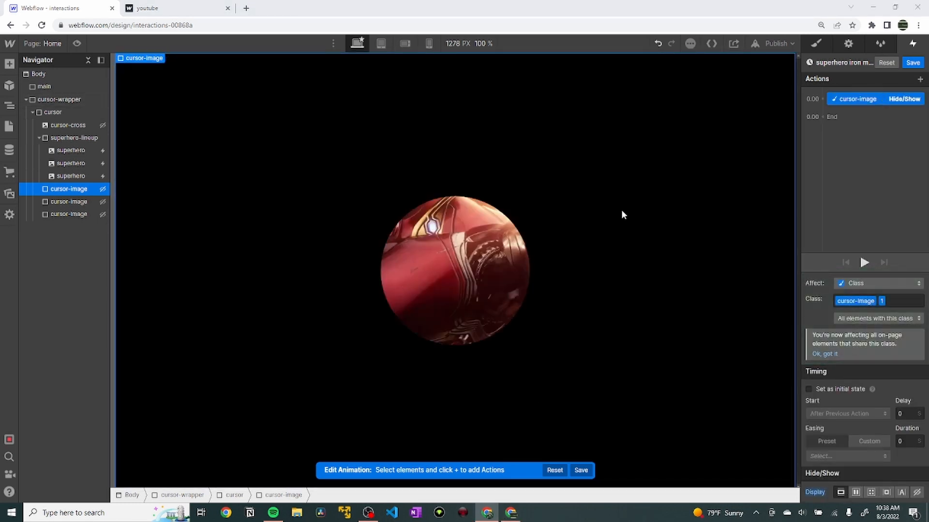
Add a 100% Opacity action for the first cursor-image alongside its Hide/Show action, and save the iron man animation.
{"action": "left_click", "coordinate": [822, 99]}
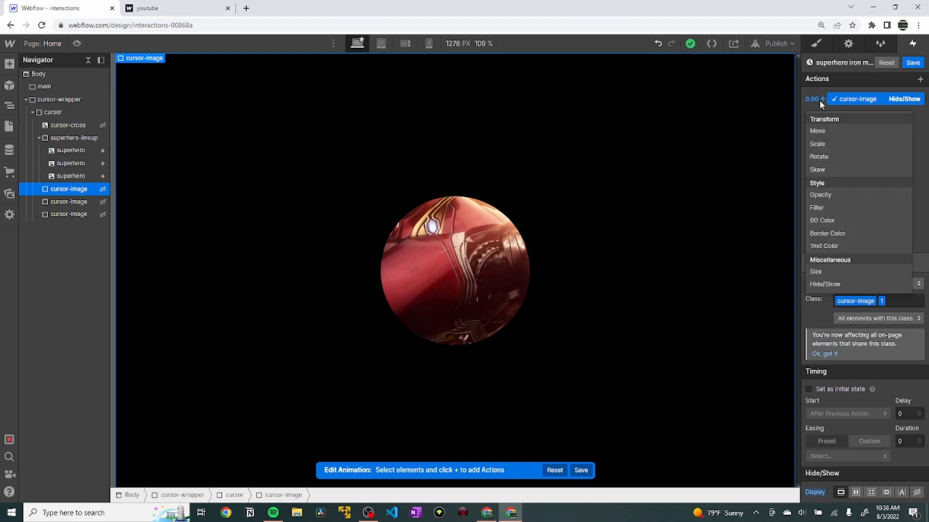
{"action": "left_click", "coordinate": [825, 195]}
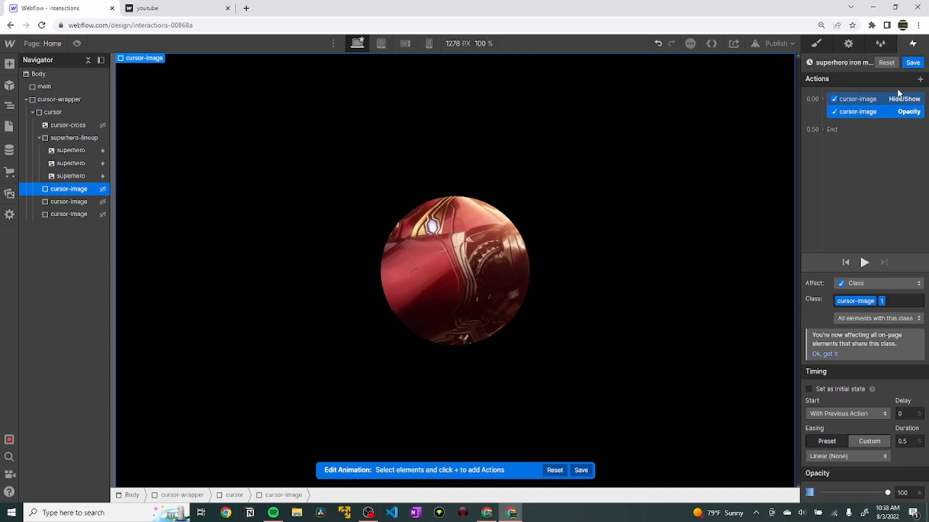
{"action": "left_click", "coordinate": [912, 64]}
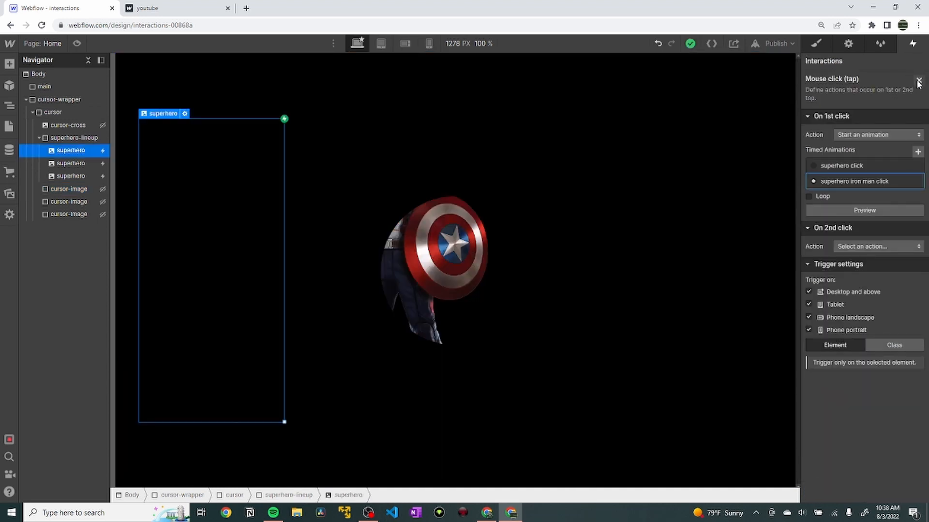
{"action": "left_click", "coordinate": [919, 82]}
Add a second Mouse click (tap) trigger to the second superhero image, starting a new timed animation named superhero captain america click.
{"action": "left_click", "coordinate": [87, 163]}
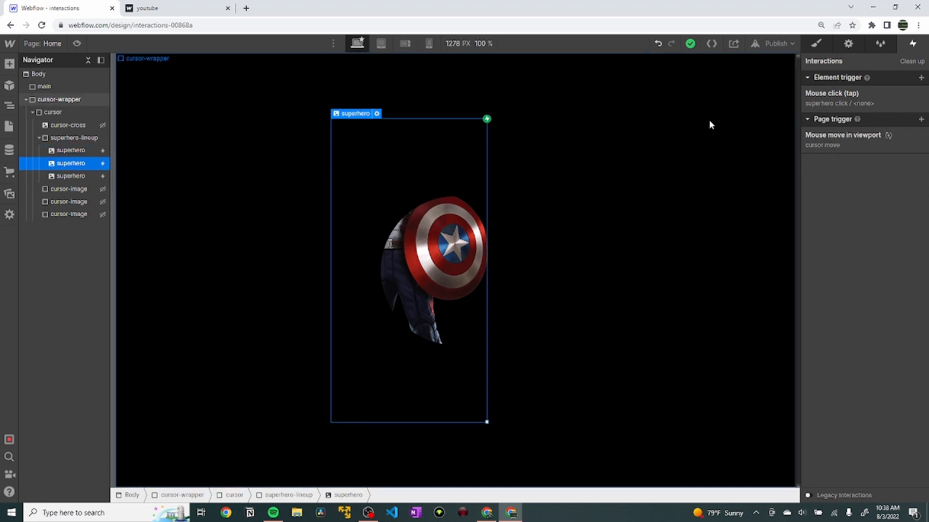
{"action": "left_click", "coordinate": [919, 78]}
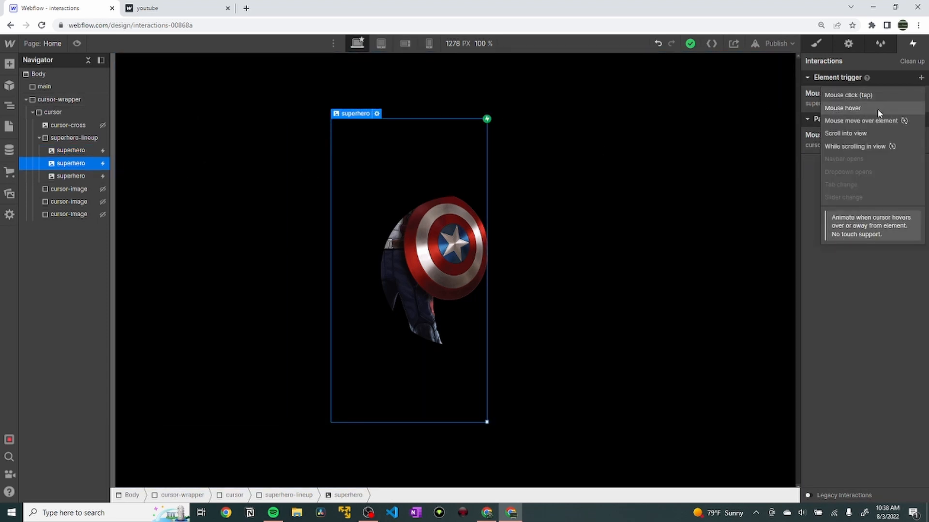
{"action": "left_click", "coordinate": [877, 95]}
{"action": "left_click", "coordinate": [873, 137]}
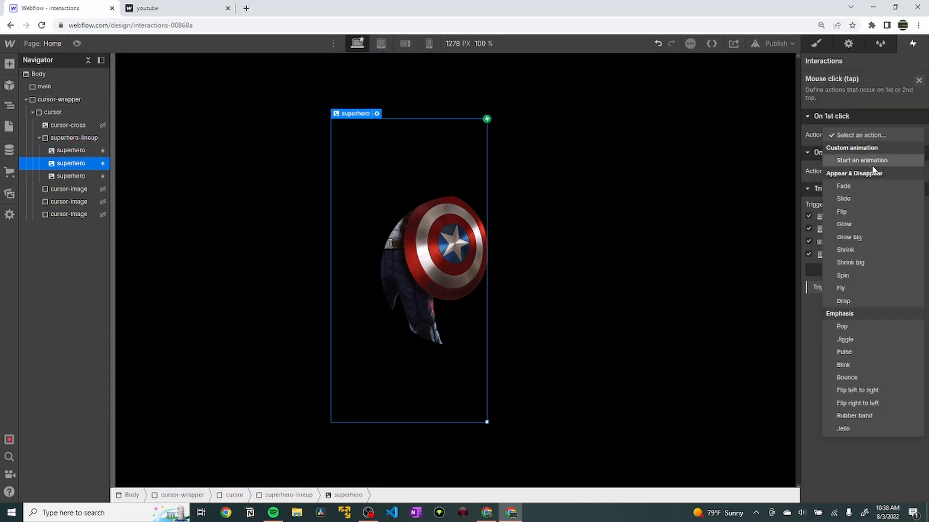
{"action": "left_click", "coordinate": [887, 161]}
{"action": "left_click", "coordinate": [919, 151]}
{"action": "type", "text": "superhero captain america"}
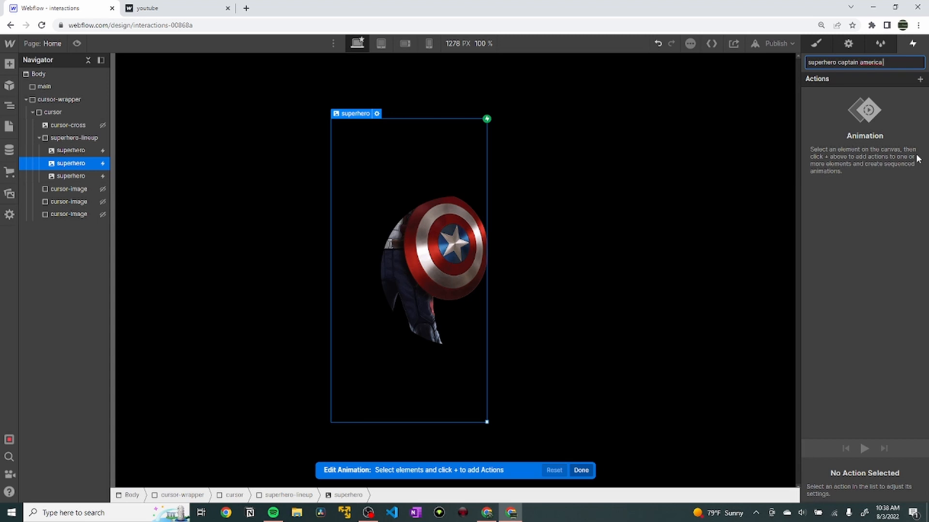
{"action": "type", "text": " click"}
{"action": "key", "text": "Return"}
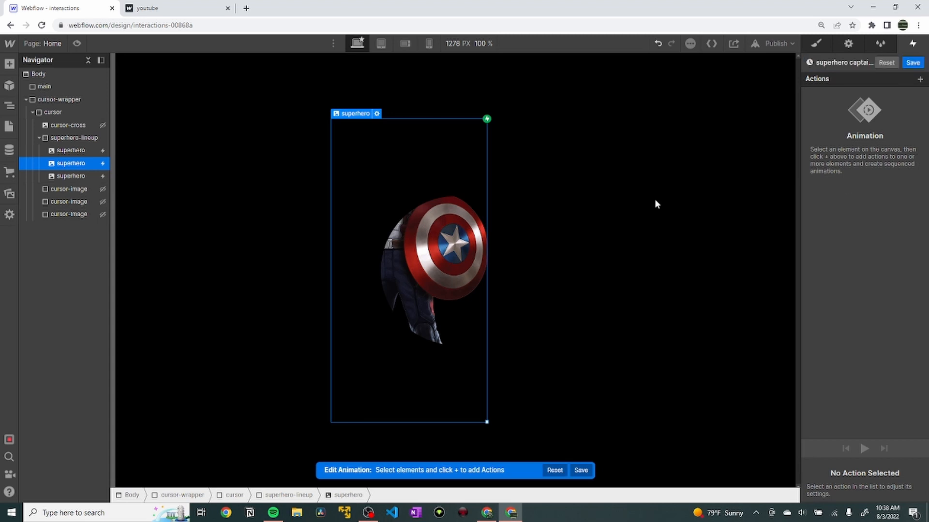
Give the captain america animation a Hide/Show action with display block and a simultaneous 100% Opacity action for the second cursor-image.
{"action": "left_click", "coordinate": [69, 201]}
{"action": "left_click", "coordinate": [920, 79]}
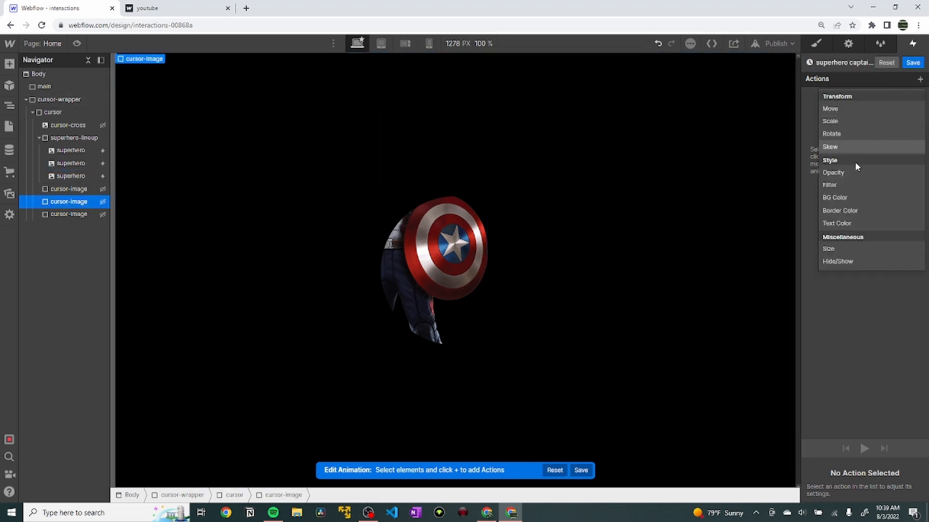
{"action": "left_click", "coordinate": [844, 260]}
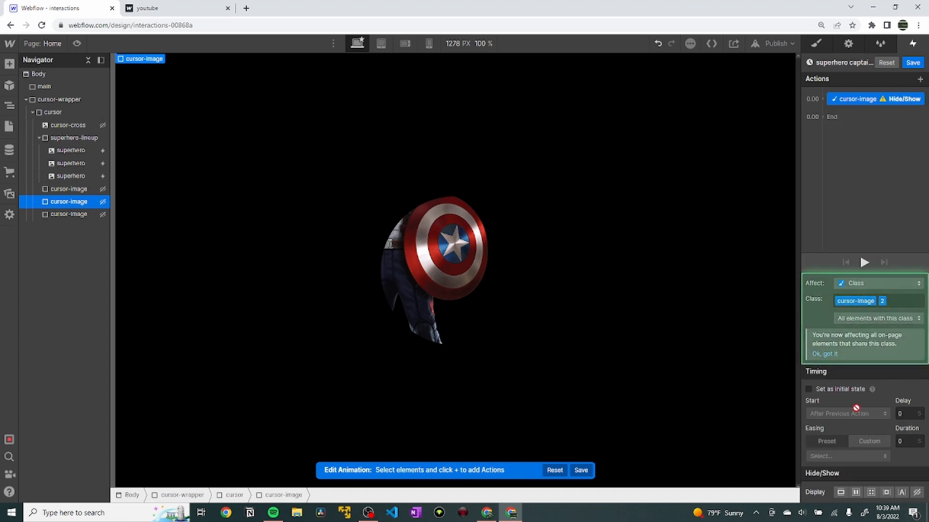
{"action": "left_click", "coordinate": [842, 493]}
{"action": "left_click", "coordinate": [821, 99]}
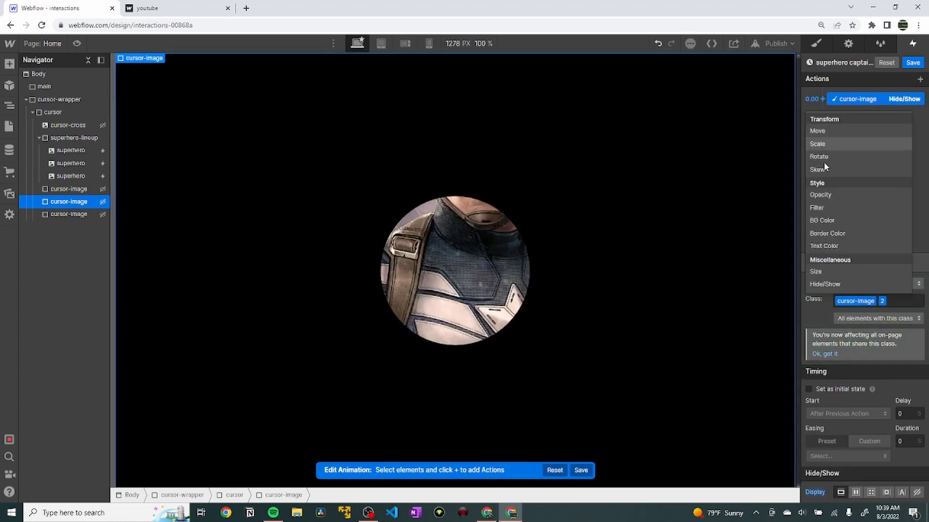
{"action": "left_click", "coordinate": [820, 194]}
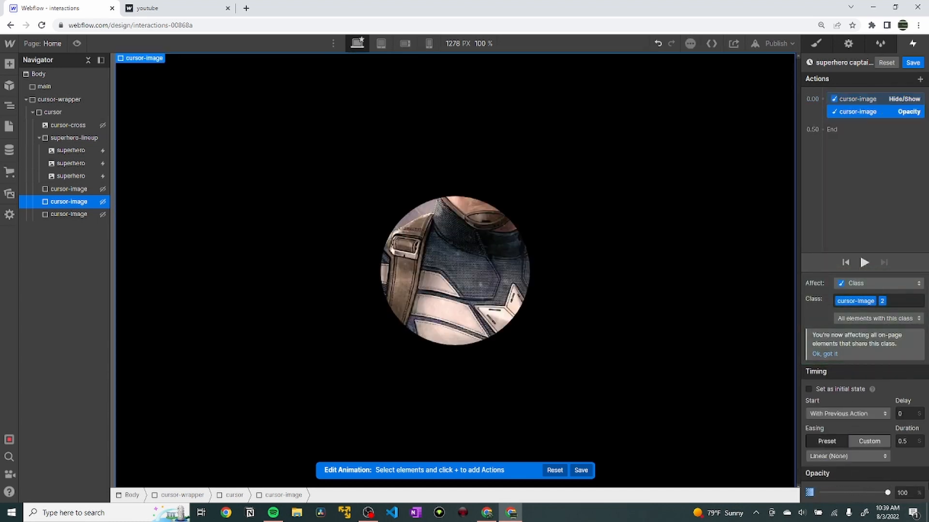
{"action": "left_click", "coordinate": [913, 63]}
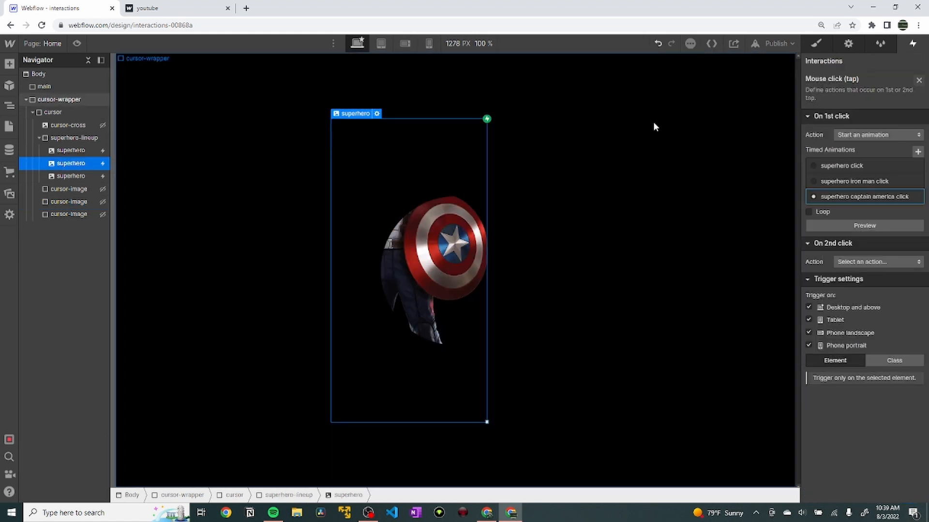
{"action": "left_click", "coordinate": [920, 81]}
Add a second Mouse click (tap) trigger to the third superhero image, starting a new timed animation named superhero thor click.
{"action": "left_click", "coordinate": [96, 176]}
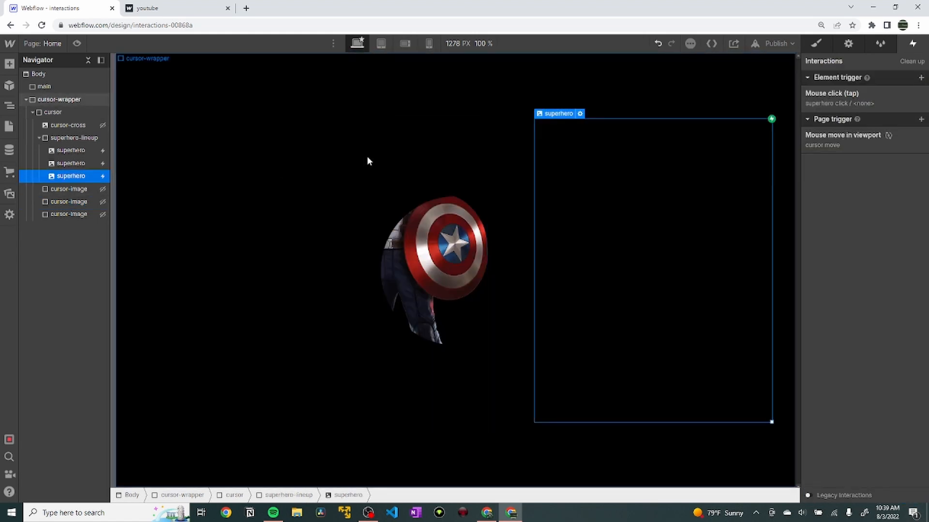
{"action": "left_click", "coordinate": [921, 78]}
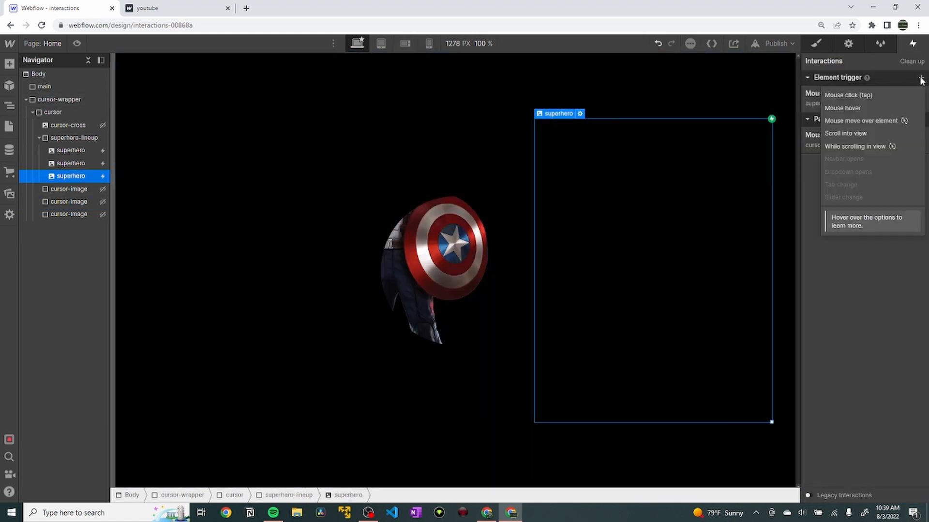
{"action": "left_click", "coordinate": [899, 95]}
{"action": "left_click", "coordinate": [899, 135]}
{"action": "left_click", "coordinate": [895, 161]}
{"action": "left_click", "coordinate": [918, 155]}
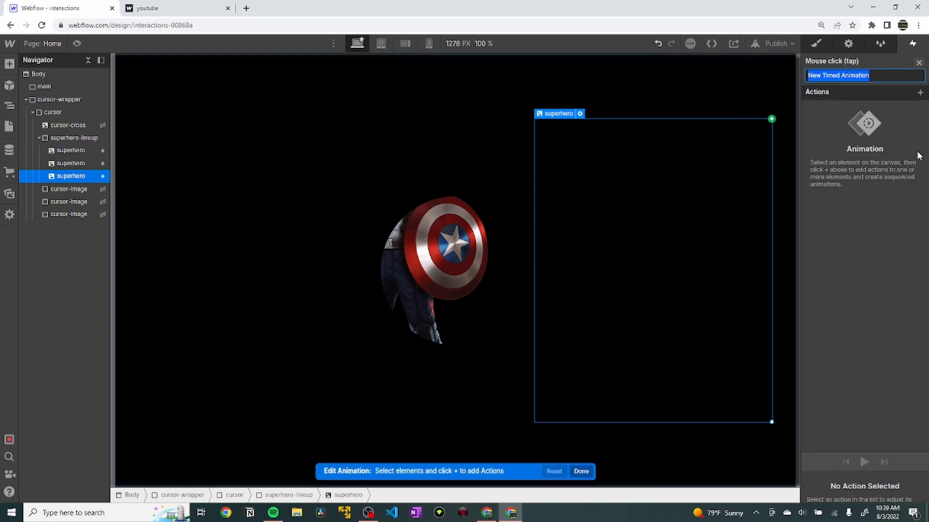
{"action": "type", "text": "superhero"}
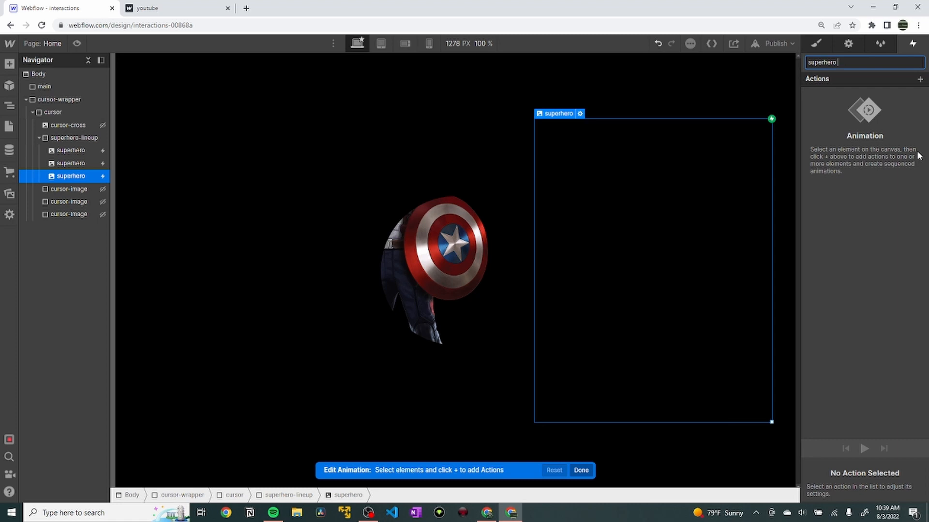
{"action": "type", "text": " thor c"}
{"action": "key", "text": "Return"}
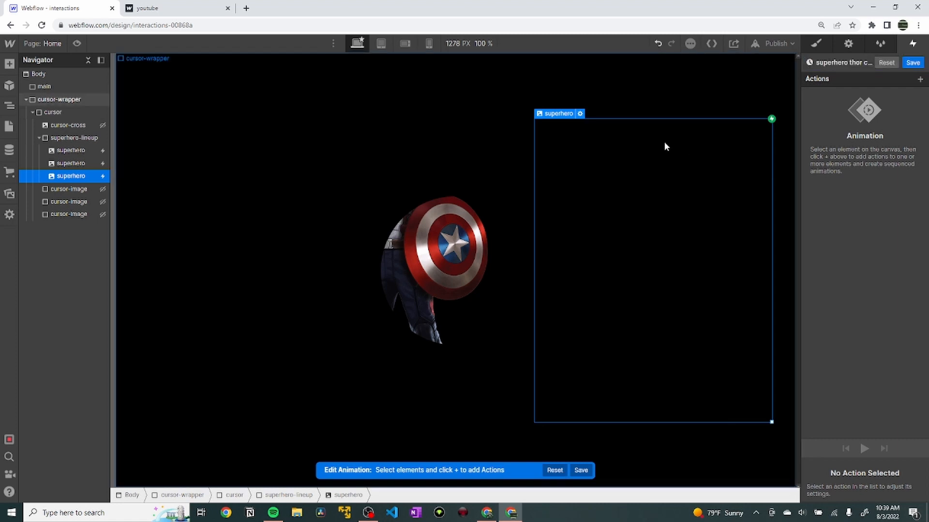
Give the thor animation a Hide/Show action with display block and a simultaneous 100% Opacity action for the third cursor-image.
{"action": "left_click", "coordinate": [406, 179]}
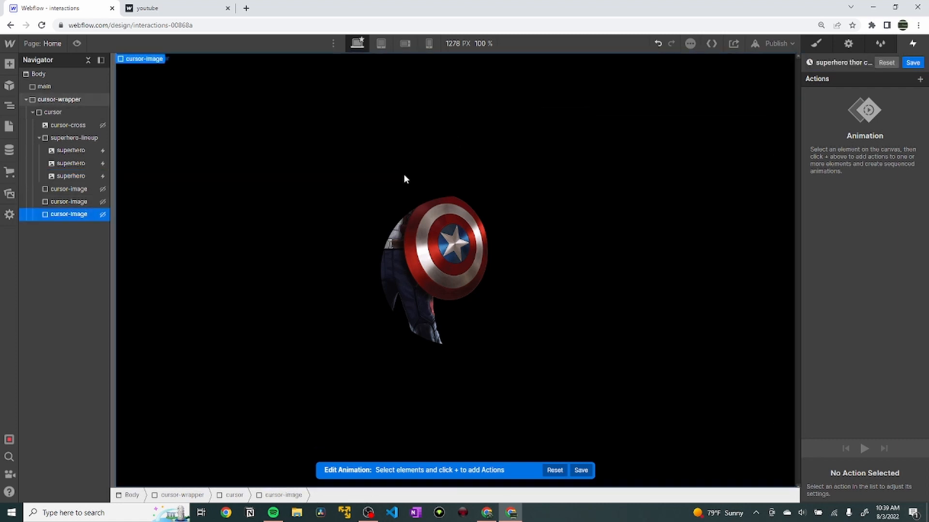
{"action": "left_click", "coordinate": [920, 79]}
{"action": "left_click", "coordinate": [864, 260]}
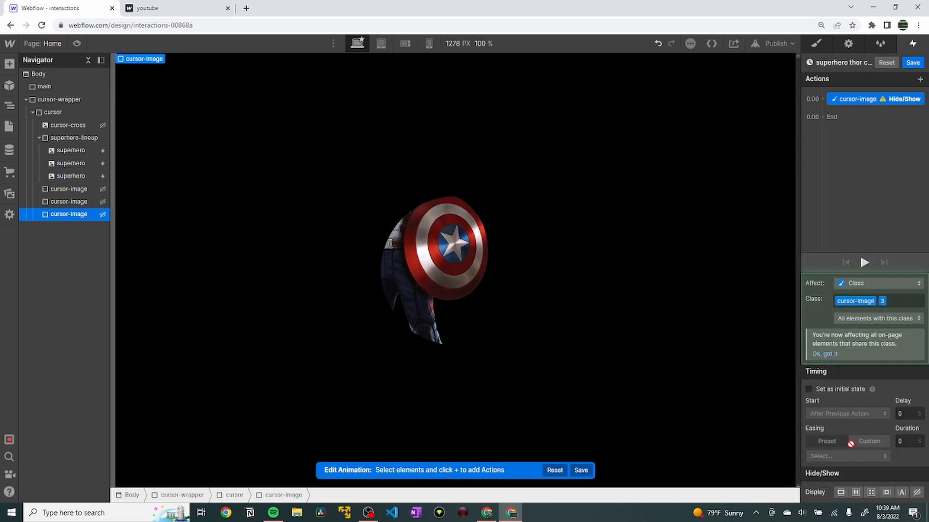
{"action": "left_click", "coordinate": [855, 492]}
{"action": "left_click", "coordinate": [823, 98]}
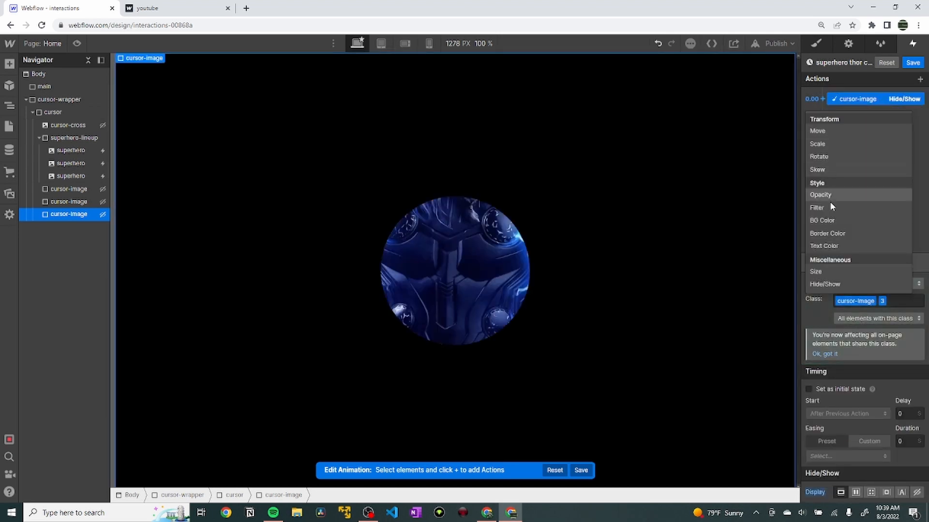
{"action": "left_click", "coordinate": [820, 194]}
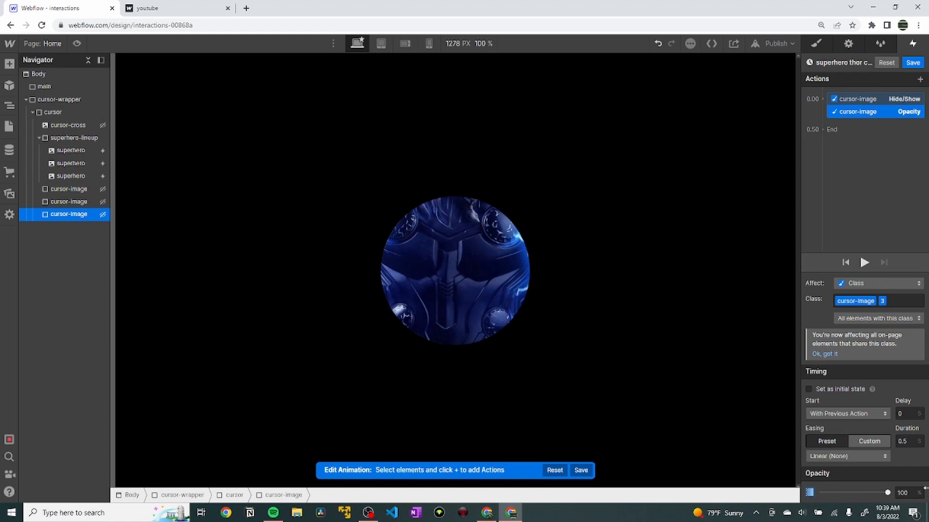
{"action": "left_click", "coordinate": [913, 63]}
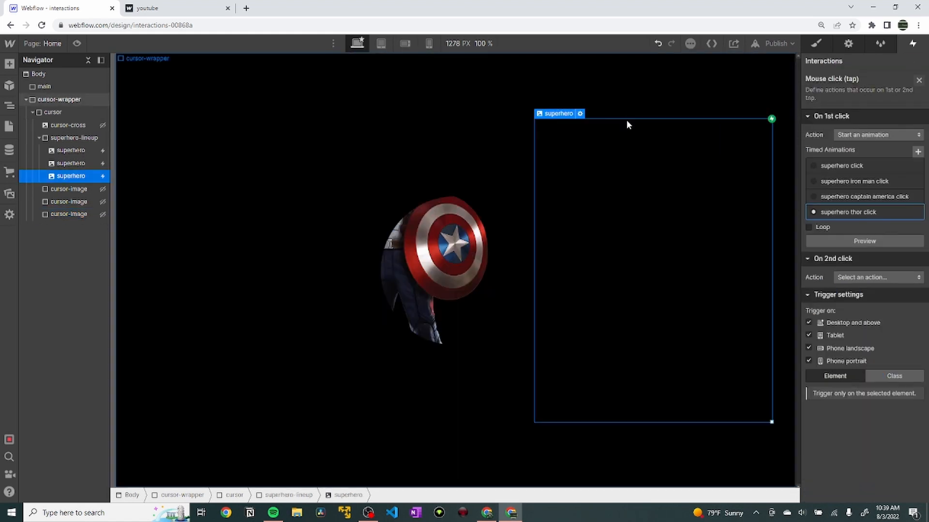
Preview the page and test the click interaction on the Iron Man image, then return to the designer.
{"action": "key", "text": "alt+Tab"}
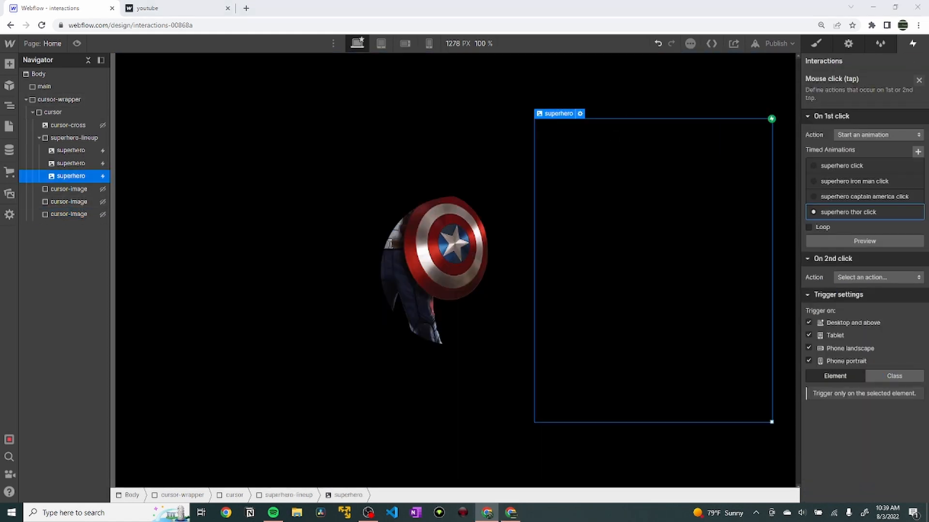
{"action": "left_click", "coordinate": [76, 43]}
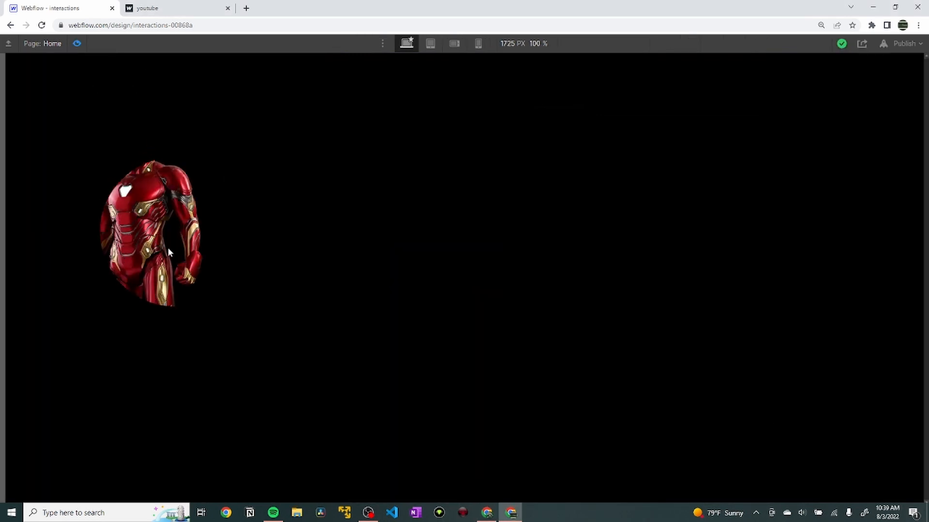
{"action": "left_click", "coordinate": [137, 220]}
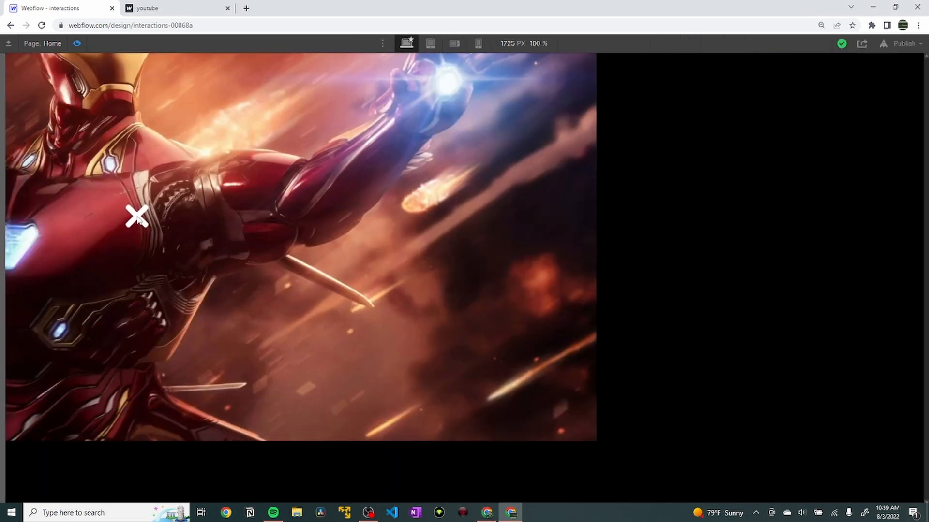
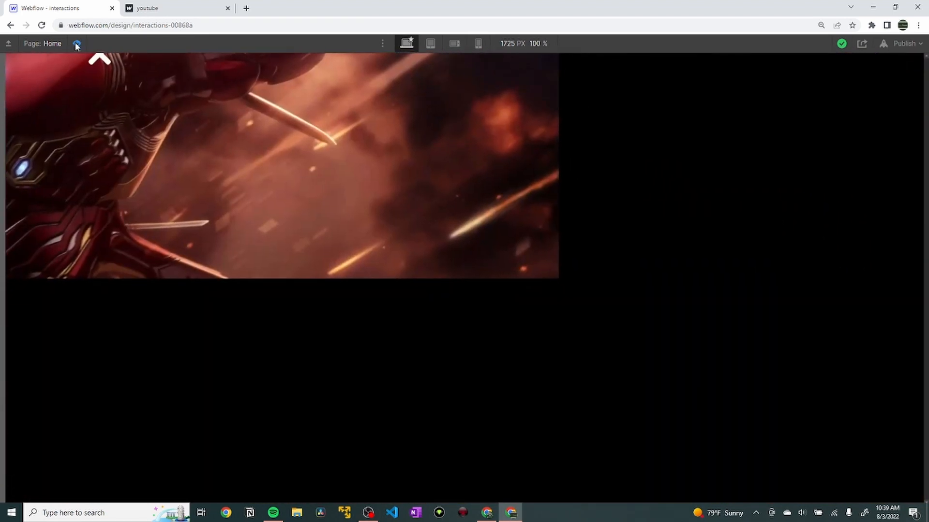
{"action": "left_click", "coordinate": [76, 44]}
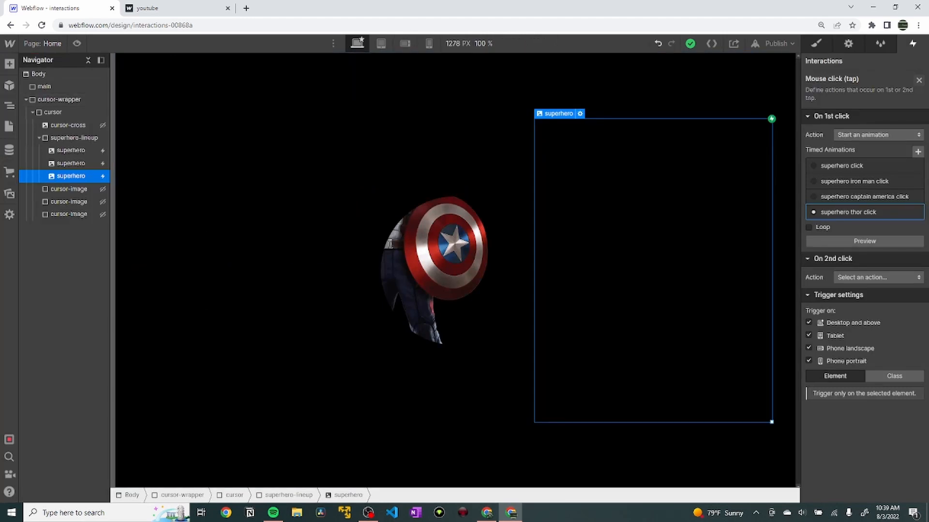
{"action": "key", "text": "alt+Tab"}
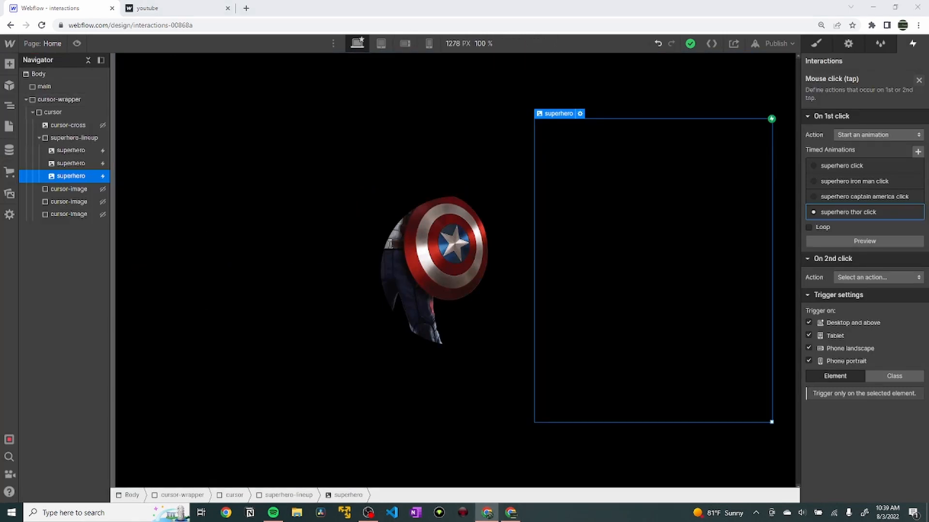
Add a Mouse click (tap) trigger to cursor-cross whose first click starts a new timed animation named cursor cross click.
{"action": "left_click", "coordinate": [919, 80]}
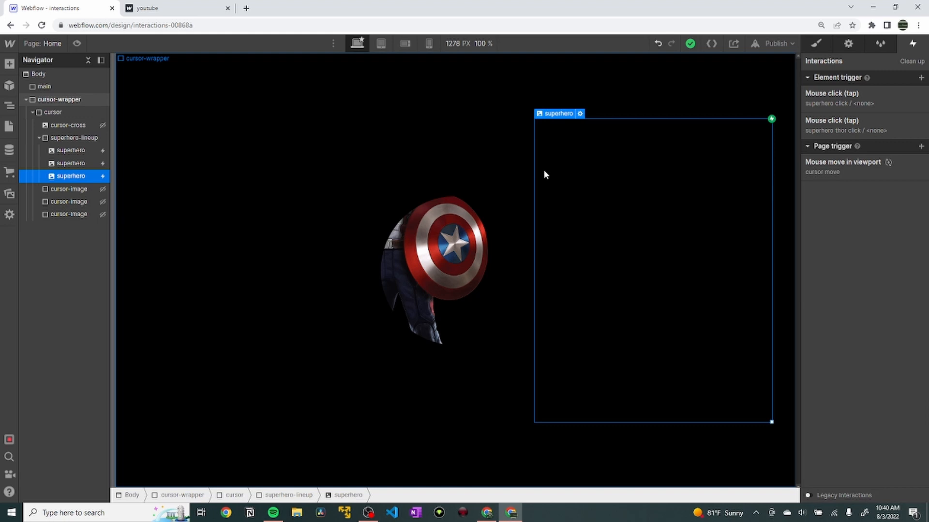
{"action": "left_click", "coordinate": [79, 125]}
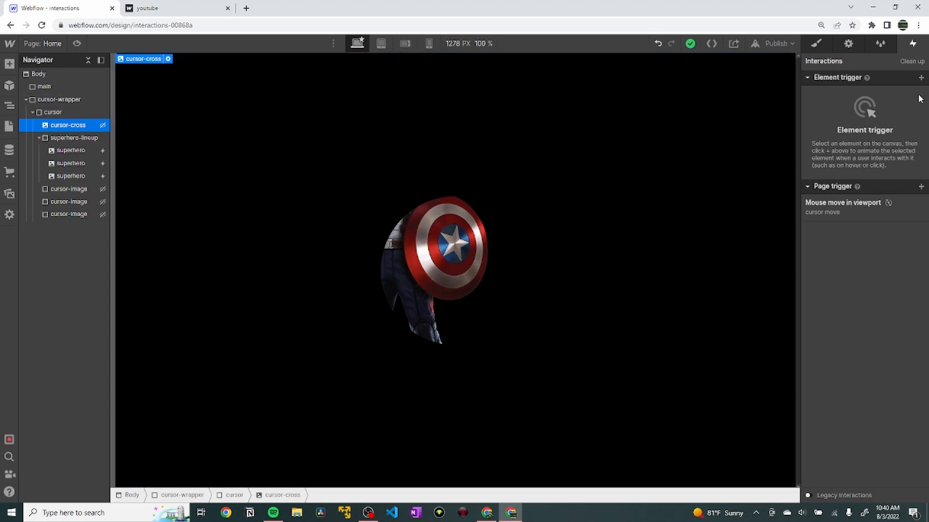
{"action": "left_click", "coordinate": [921, 77]}
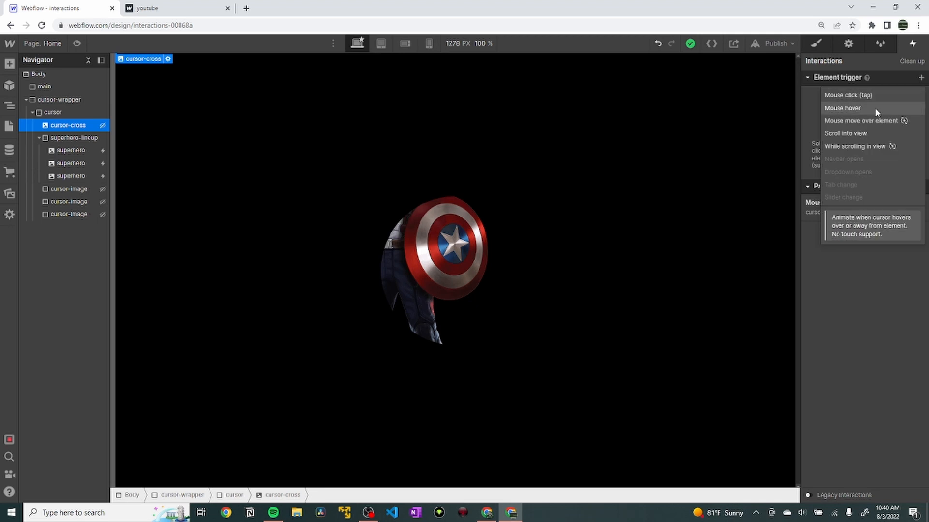
{"action": "left_click", "coordinate": [870, 96]}
{"action": "left_click", "coordinate": [868, 135]}
{"action": "left_click", "coordinate": [867, 160]}
{"action": "left_click", "coordinate": [916, 151]}
{"action": "type", "text": "curso"}
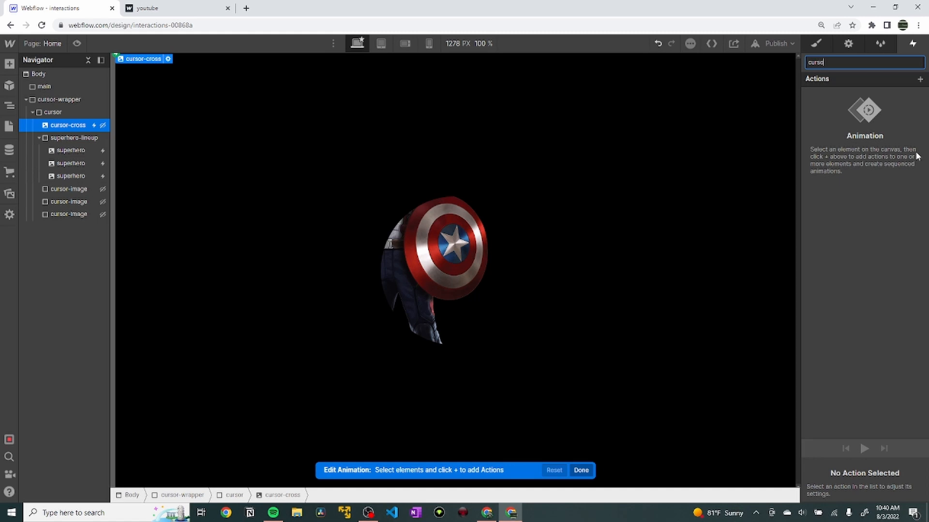
{"action": "type", "text": "r cross click"}
{"action": "key", "text": "Return"}
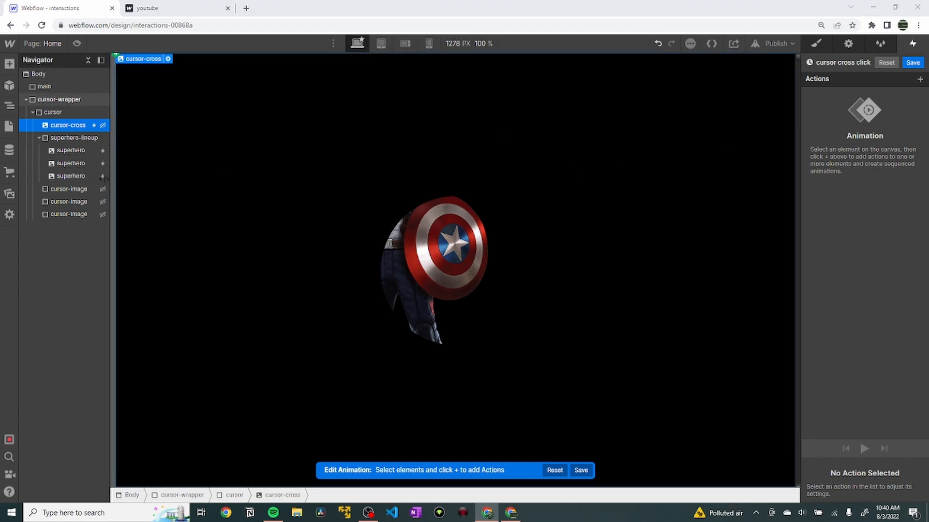
Switch to the published example page, test opening and closing the Iron Man background, and return to the designer.
{"action": "left_click", "coordinate": [147, 16]}
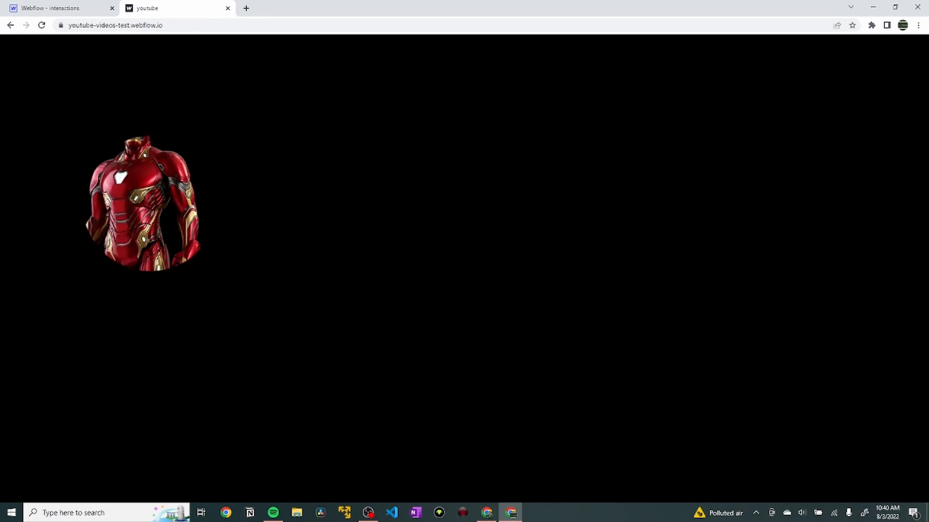
{"action": "left_click", "coordinate": [141, 191]}
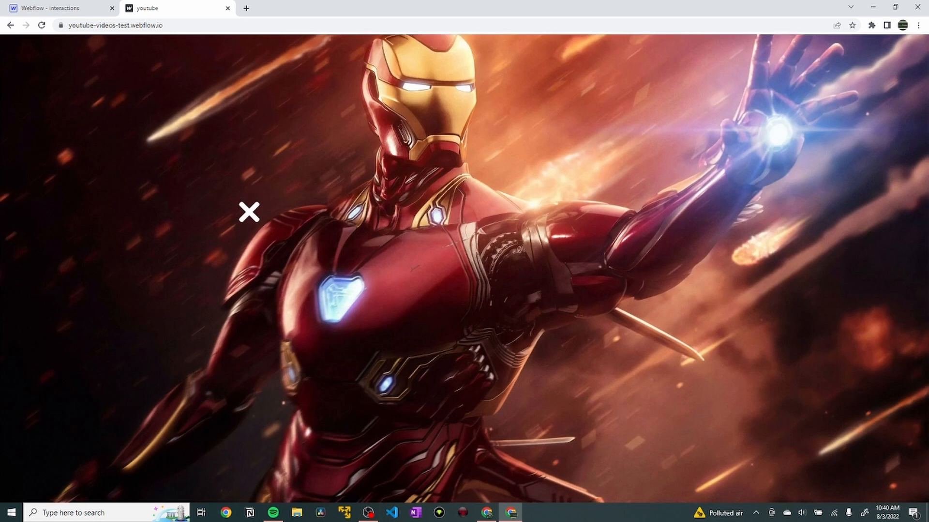
{"action": "left_click", "coordinate": [249, 211]}
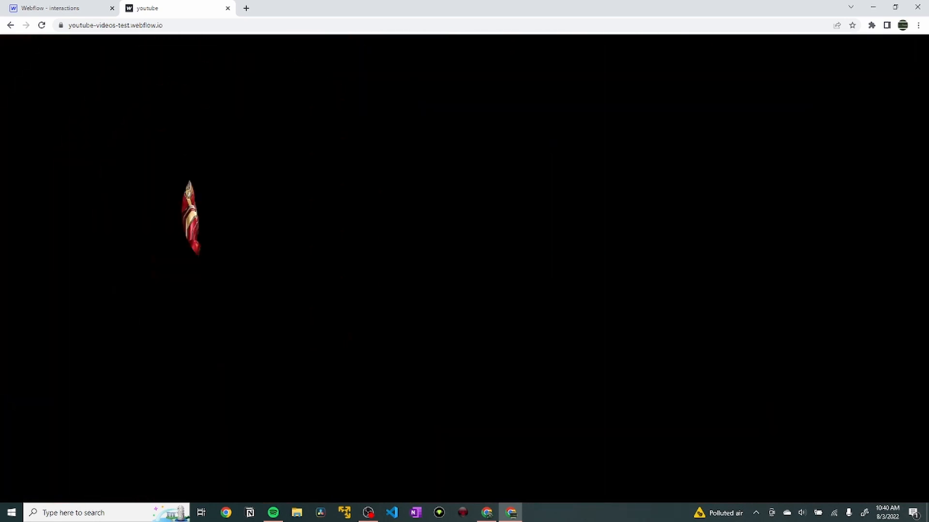
{"action": "left_click", "coordinate": [79, 6]}
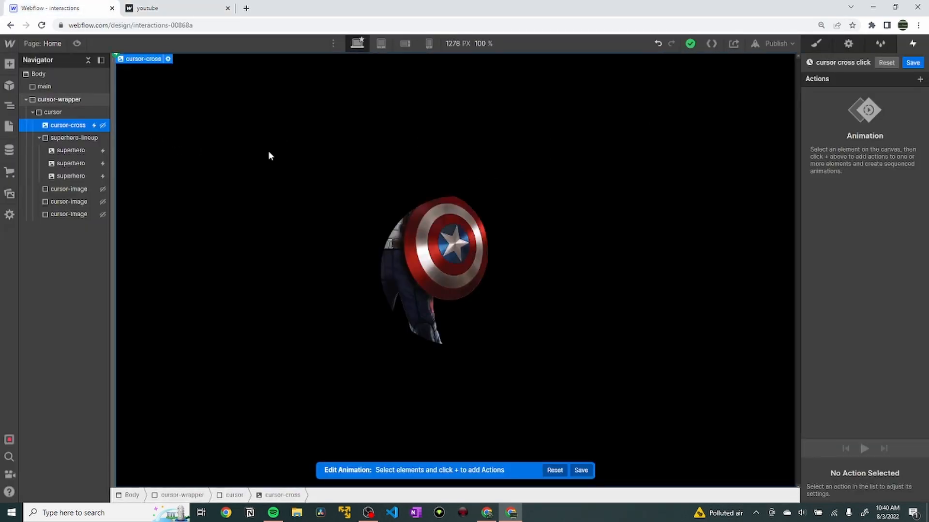
Add a Size action for the cursor element to the cursor cross click animation, with width and height 20 EM and a 2-second duration.
{"action": "left_click", "coordinate": [72, 112]}
{"action": "left_click", "coordinate": [920, 79]}
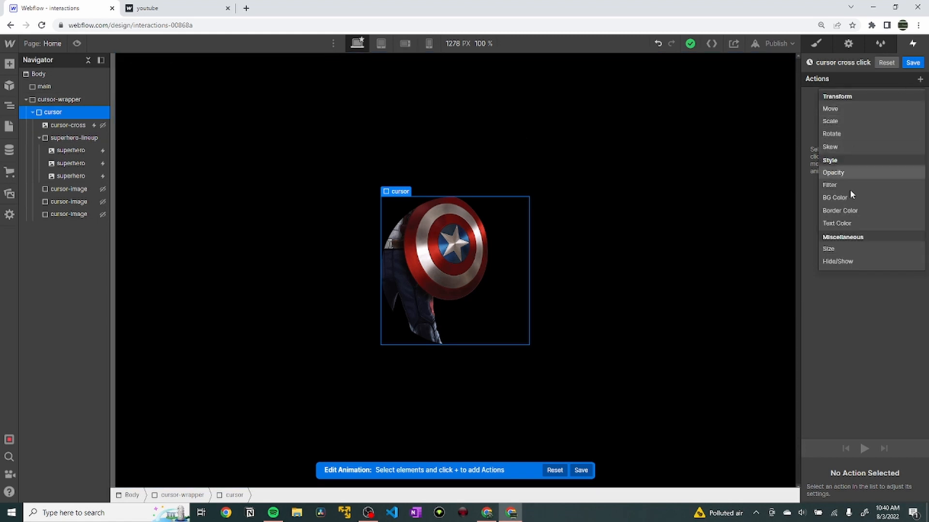
{"action": "left_click", "coordinate": [854, 249]}
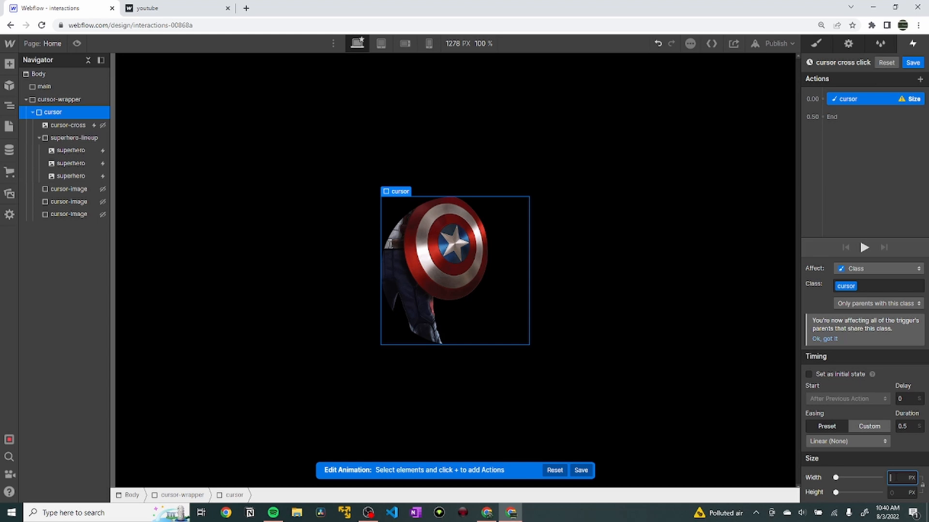
{"action": "key", "text": "Tab"}
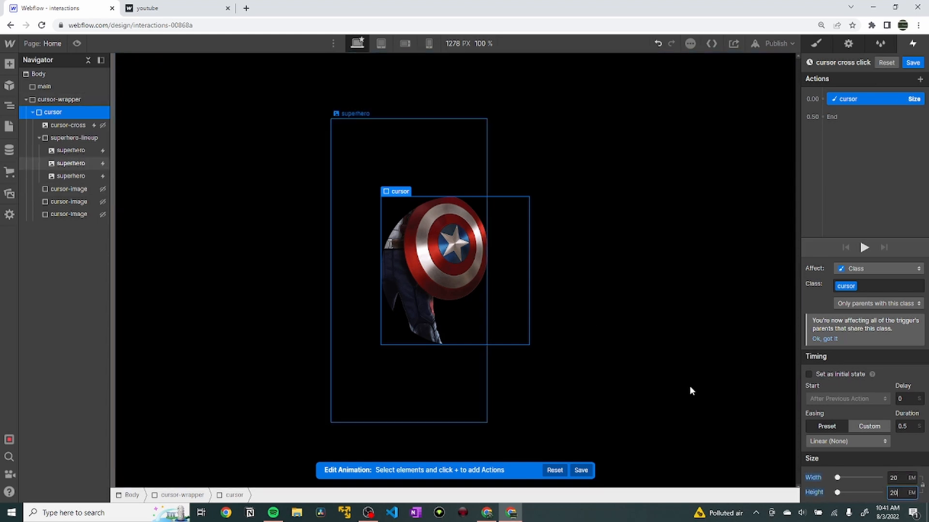
{"action": "left_click", "coordinate": [901, 427]}
{"action": "key", "text": "Return"}
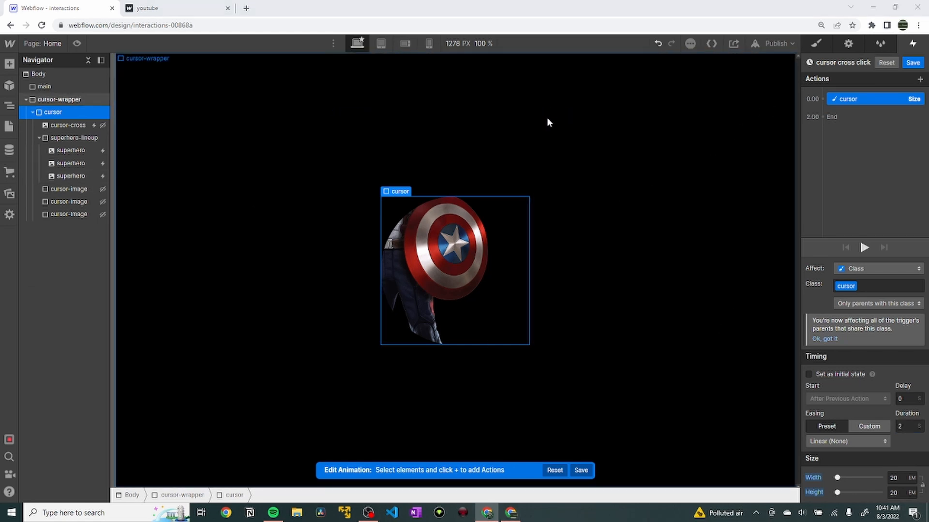
Add an Opacity action of 0% for the first cursor-image, starting with the cursor's Size action.
{"action": "left_click", "coordinate": [64, 189]}
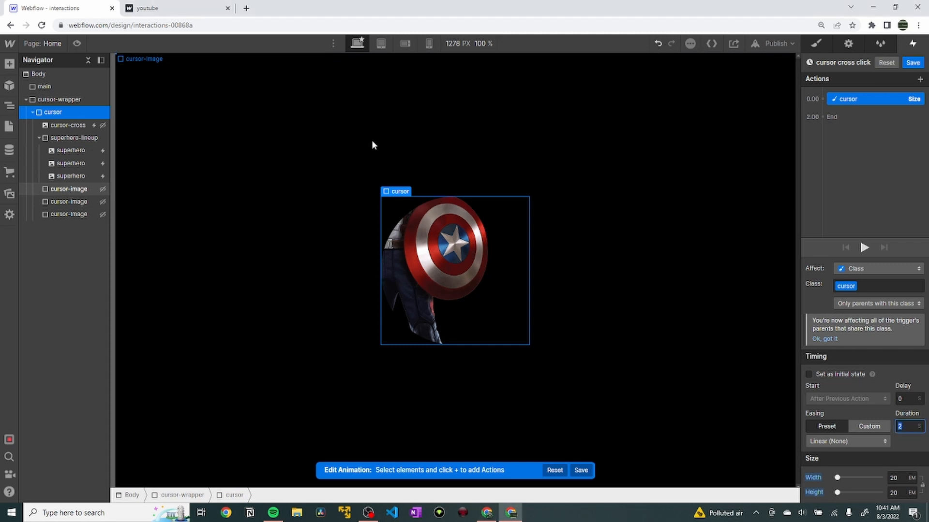
{"action": "left_click", "coordinate": [821, 98]}
{"action": "left_click", "coordinate": [834, 193]}
{"action": "left_click_drag", "start_coordinate": [888, 492], "coordinate": [821, 492]}
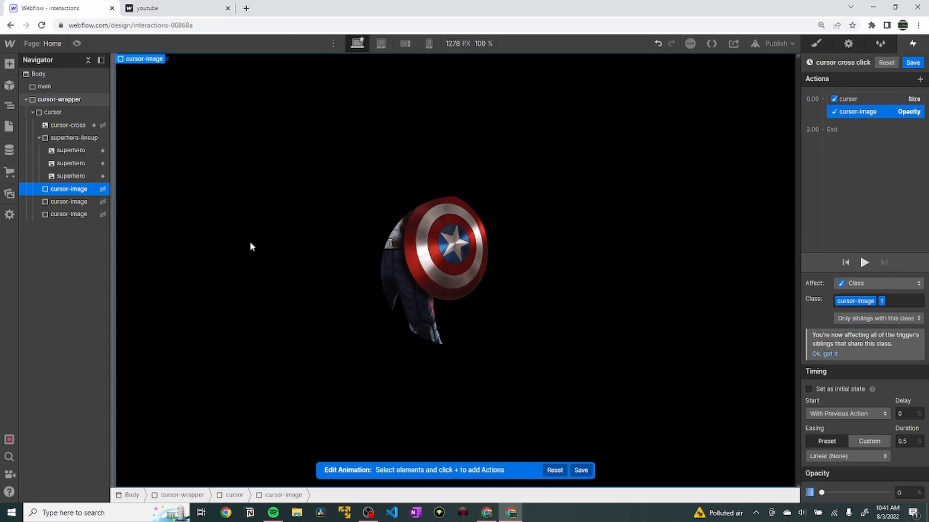
Add a simultaneous Hide/Show action with display none for all elements with class cursor-image 1, ordered after the Opacity action.
{"action": "left_click", "coordinate": [821, 100]}
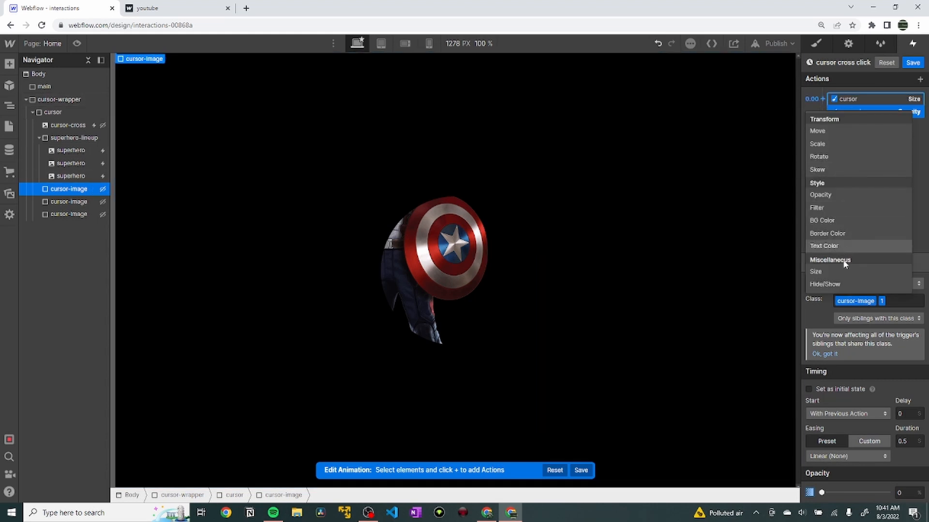
{"action": "left_click", "coordinate": [831, 285]}
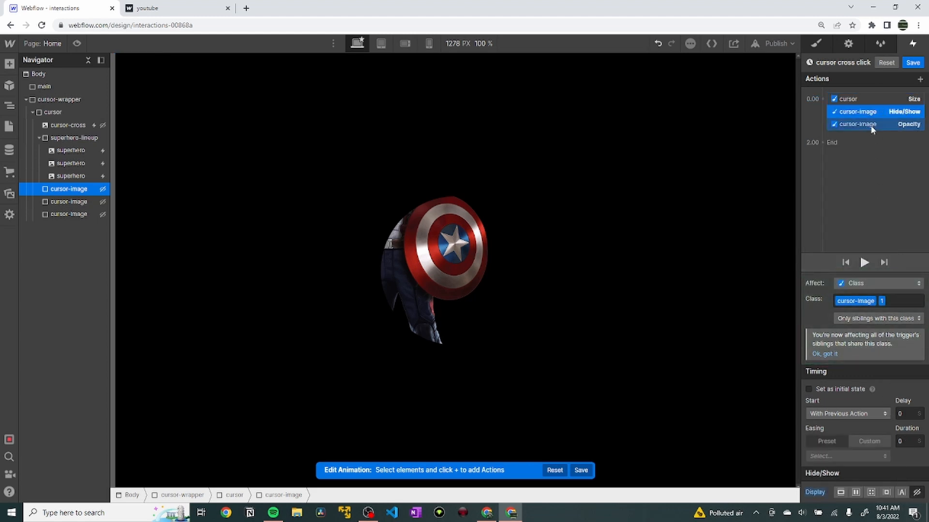
{"action": "left_click", "coordinate": [871, 300]}
{"action": "type", "text": "cur"}
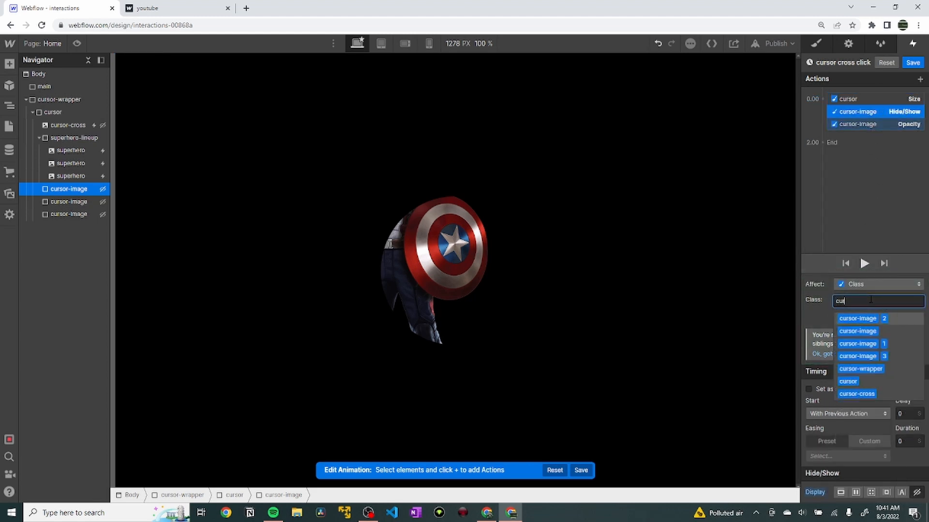
{"action": "type", "text": "sor"}
{"action": "left_click", "coordinate": [869, 328]}
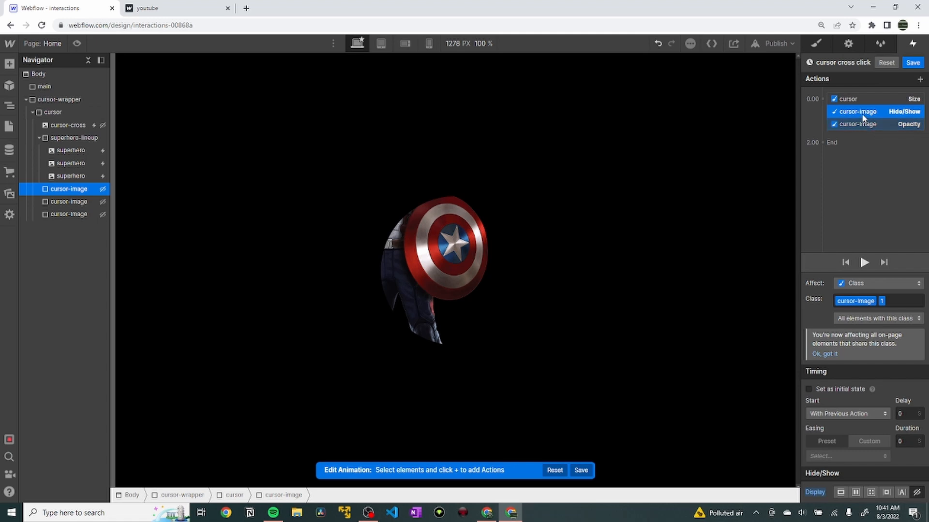
{"action": "left_click_drag", "start_coordinate": [862, 116], "coordinate": [862, 126]}
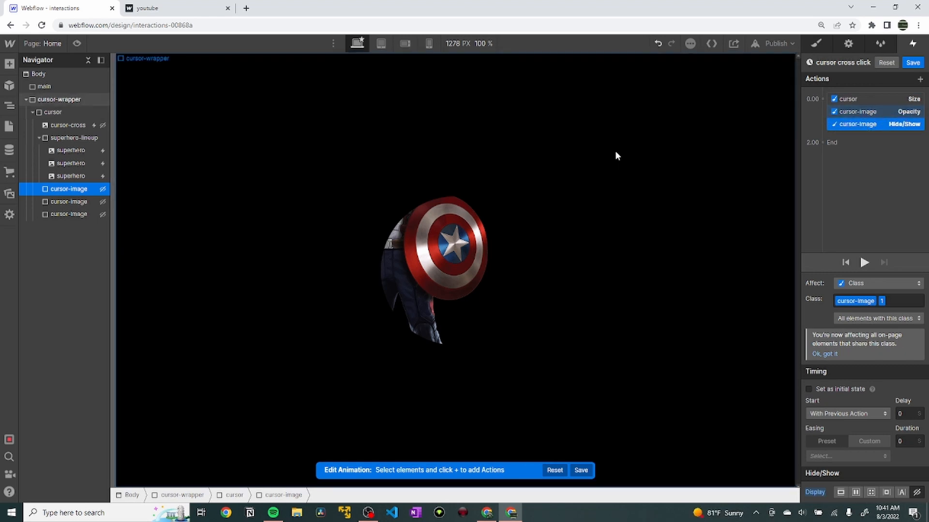
Add a simultaneous Hide/Show action with display flex for superhero-lineup and place it last in the action list.
{"action": "left_click", "coordinate": [266, 153]}
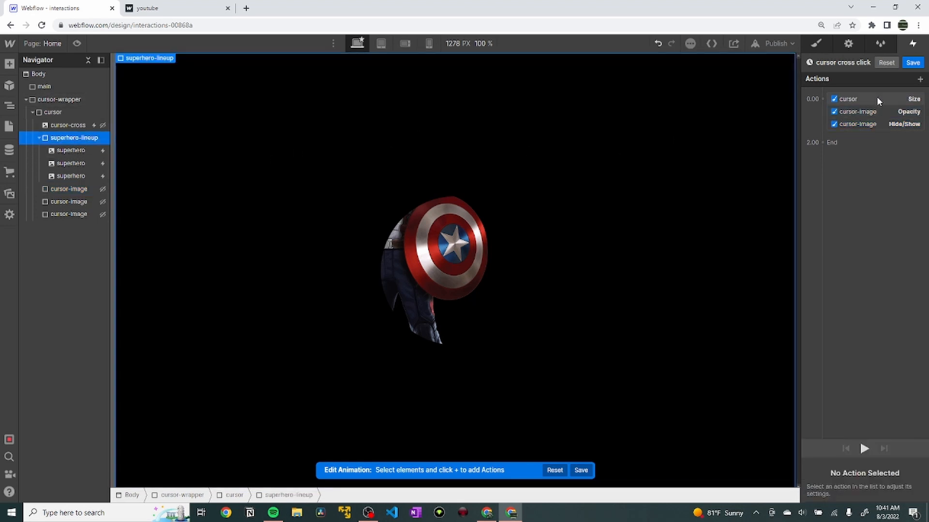
{"action": "left_click", "coordinate": [822, 98]}
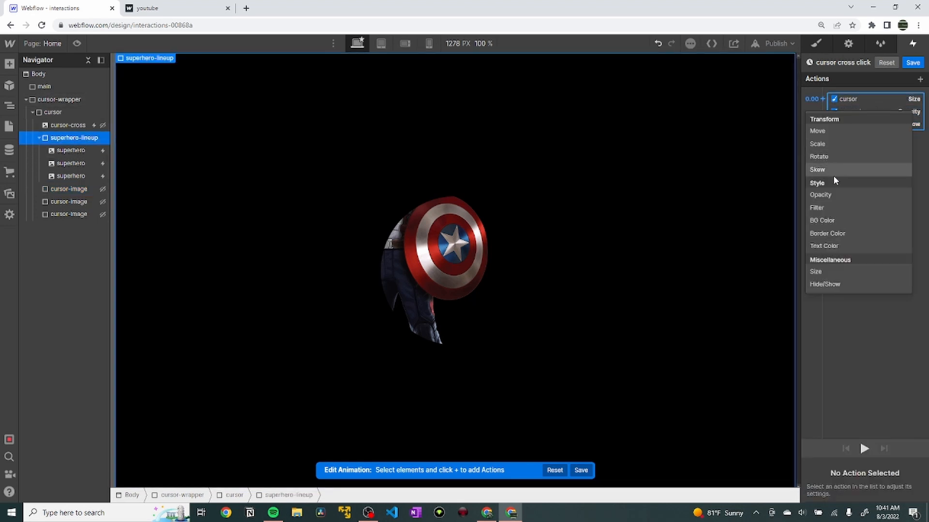
{"action": "left_click", "coordinate": [828, 285]}
{"action": "left_click", "coordinate": [855, 492]}
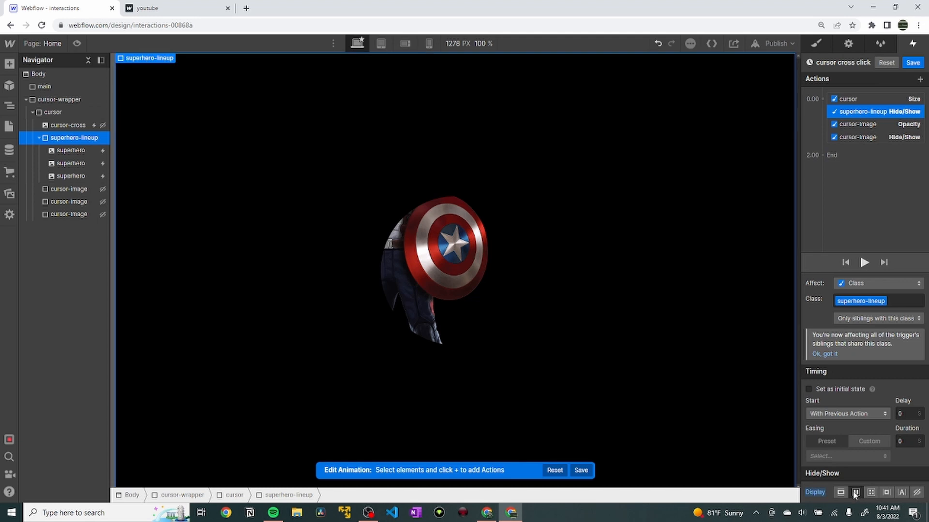
{"action": "left_click_drag", "start_coordinate": [880, 113], "coordinate": [881, 137]}
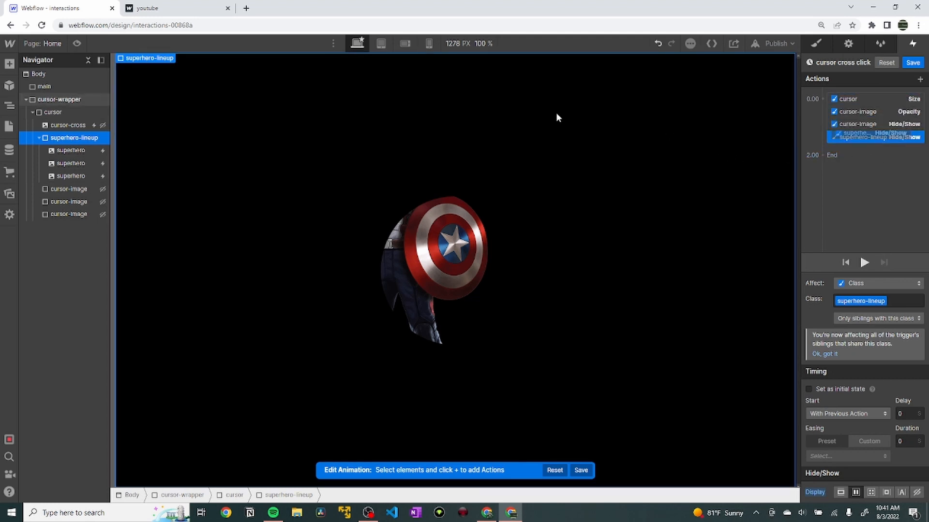
Add a simultaneous Hide/Show action with display none for cursor-cross, place it last, and save the animation.
{"action": "left_click", "coordinate": [846, 152]}
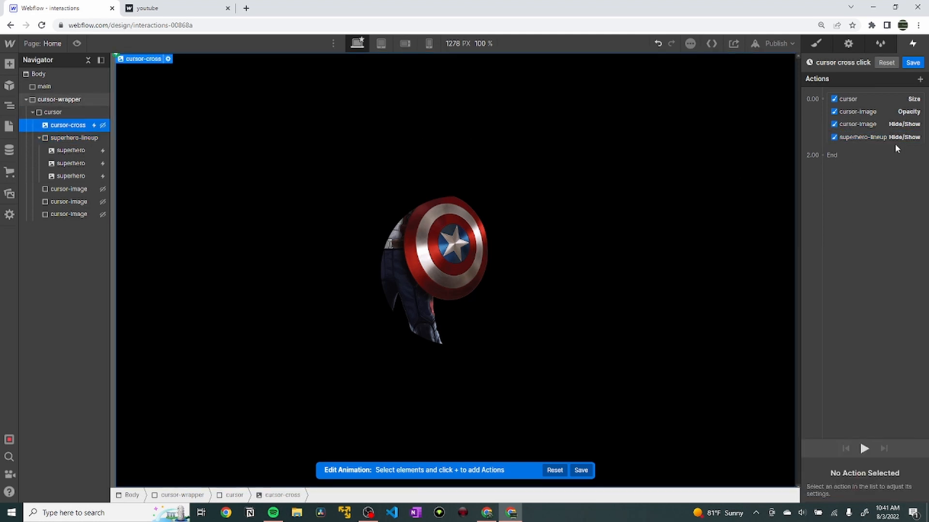
{"action": "left_click", "coordinate": [821, 98]}
{"action": "left_click", "coordinate": [836, 284]}
{"action": "left_click_drag", "start_coordinate": [879, 114], "coordinate": [881, 148]}
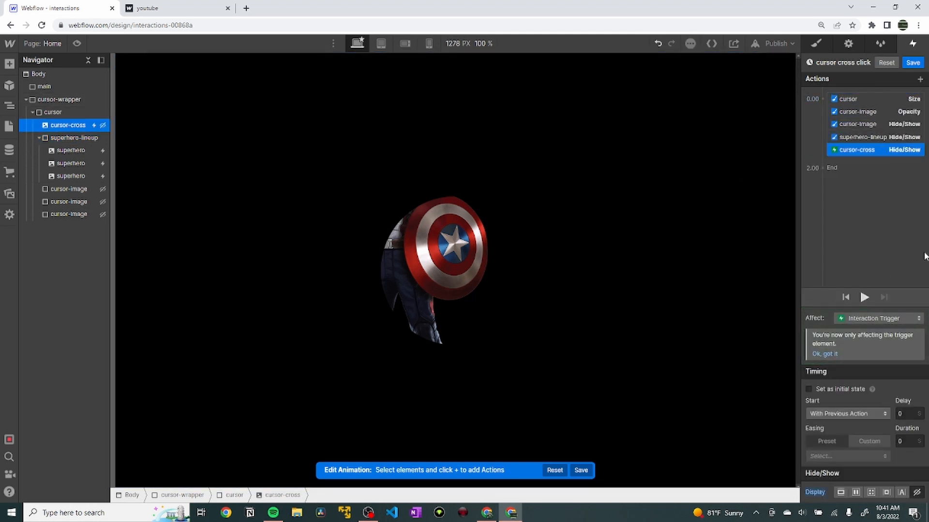
{"action": "left_click", "coordinate": [913, 62]}
Preview the page and test opening and closing the Iron Man and Captain America backgrounds with the cross, then return to the designer.
{"action": "left_click", "coordinate": [816, 43]}
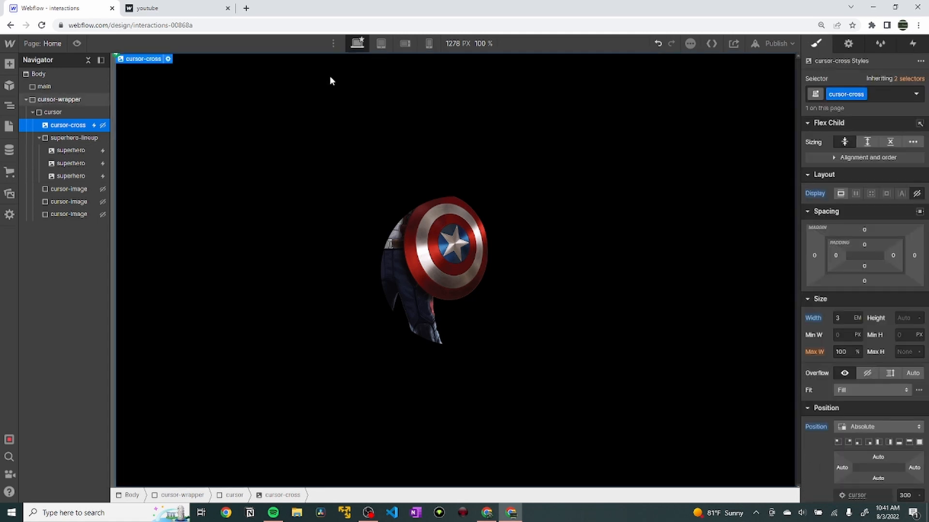
{"action": "left_click", "coordinate": [77, 44]}
{"action": "left_click", "coordinate": [142, 236]}
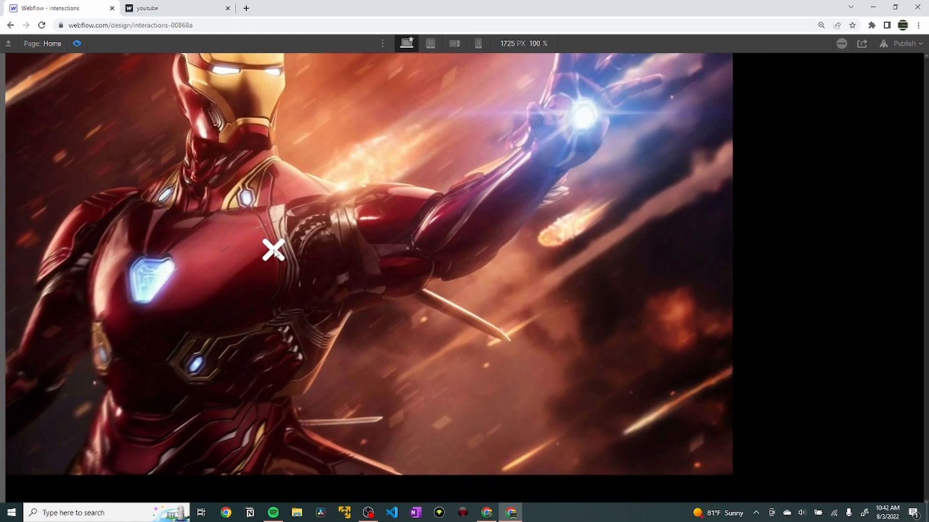
{"action": "left_click", "coordinate": [272, 252]}
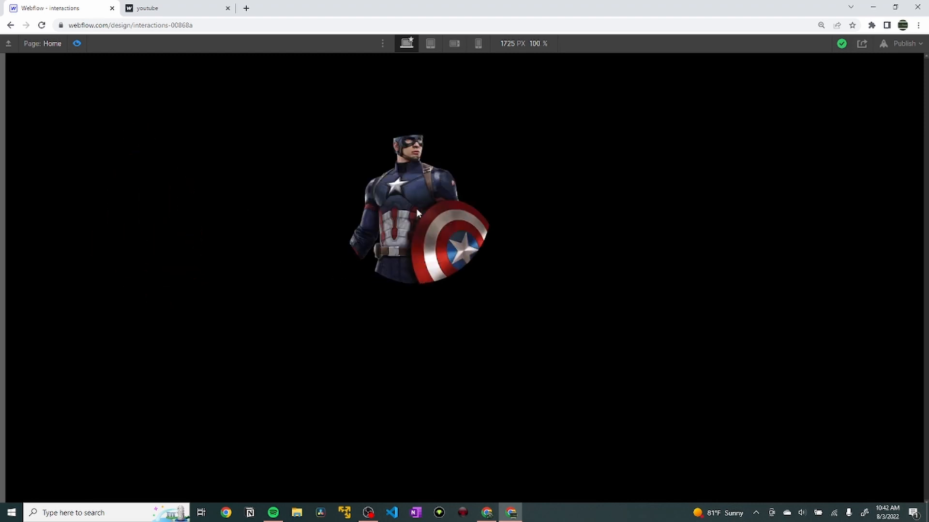
{"action": "left_click", "coordinate": [417, 210]}
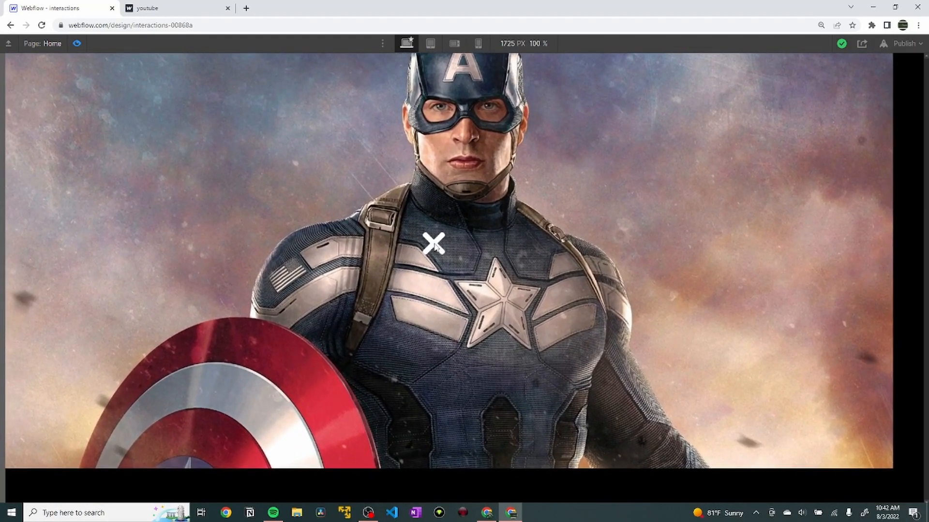
{"action": "left_click", "coordinate": [434, 244]}
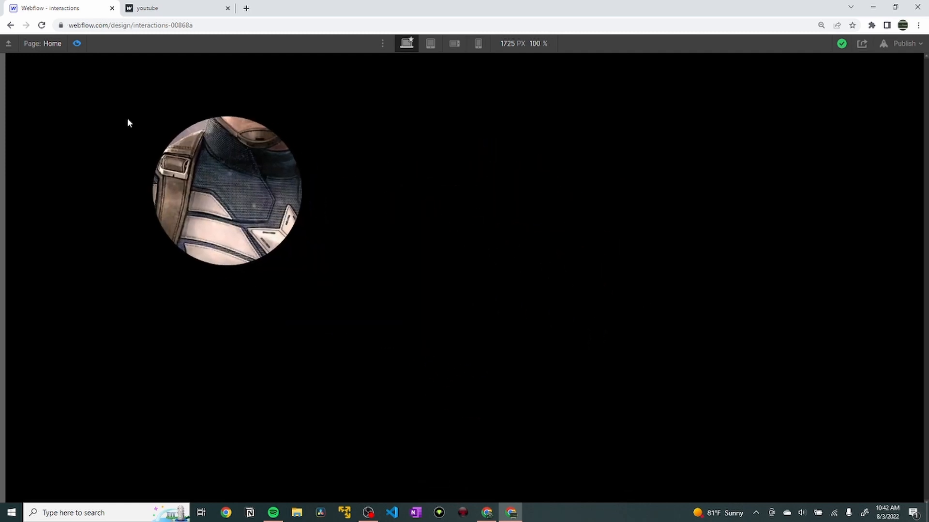
{"action": "left_click", "coordinate": [77, 43]}
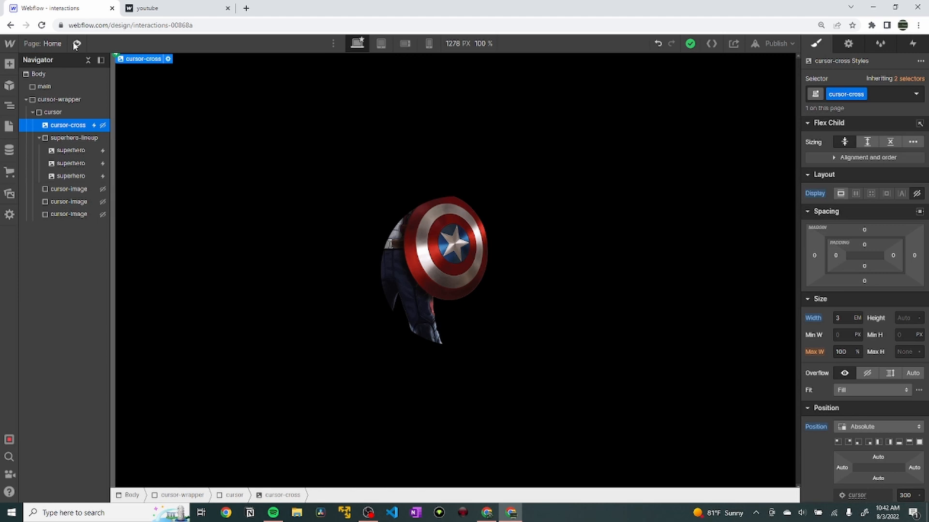
{"action": "left_click", "coordinate": [76, 43]}
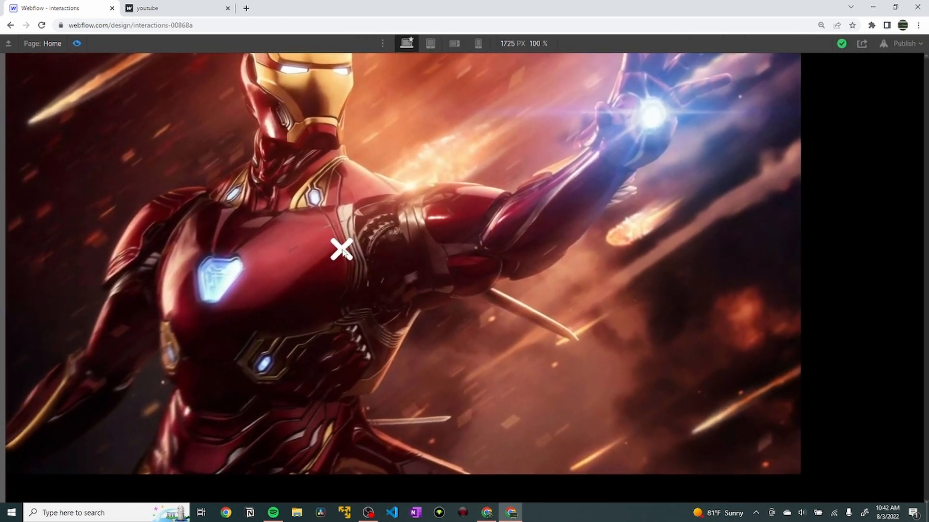
{"action": "left_click", "coordinate": [341, 250]}
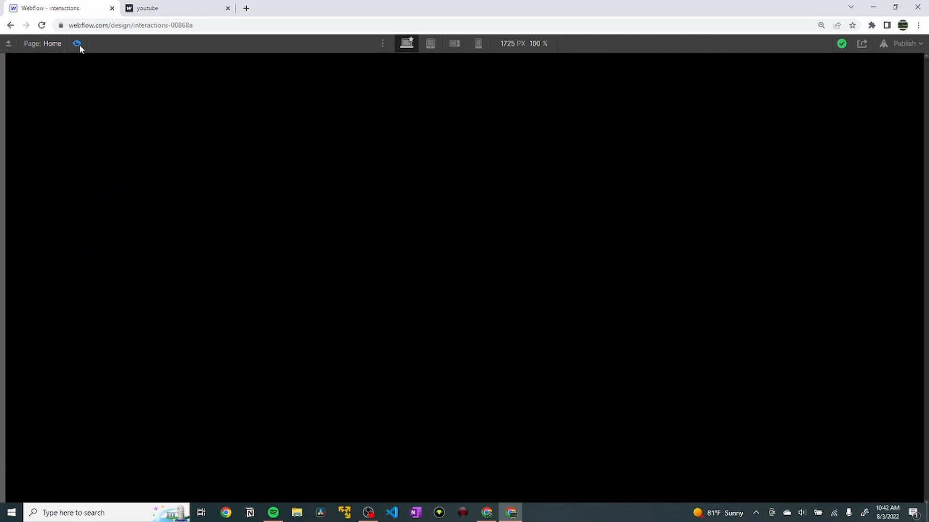
{"action": "key", "text": "Escape"}
Set a 2-second delay on the Opacity and three Hide/Show actions of the cursor cross click animation, play it, and save.
{"action": "key", "text": "h"}
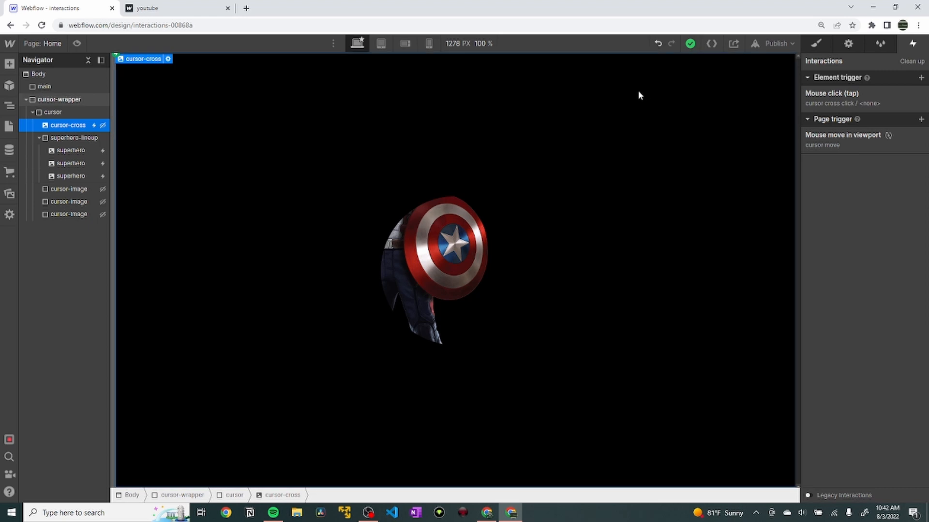
{"action": "left_click", "coordinate": [842, 95]}
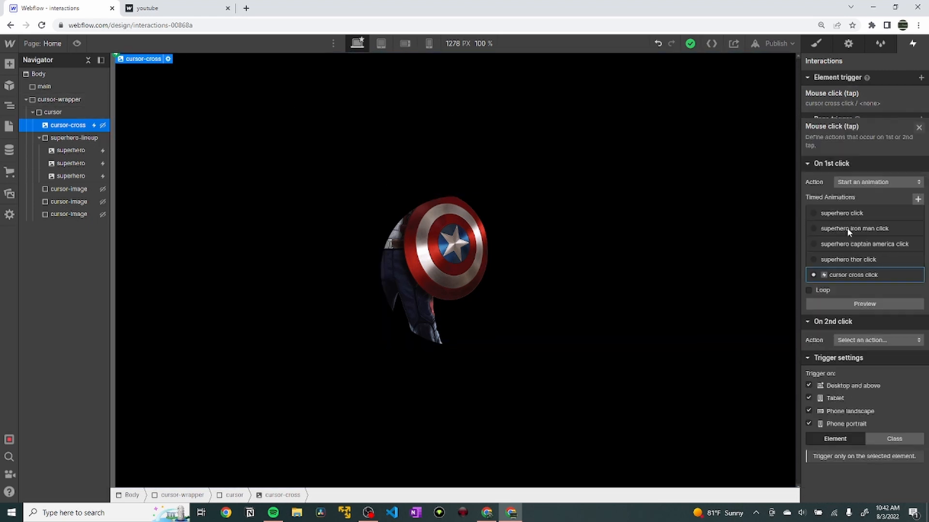
{"action": "left_click", "coordinate": [848, 232]}
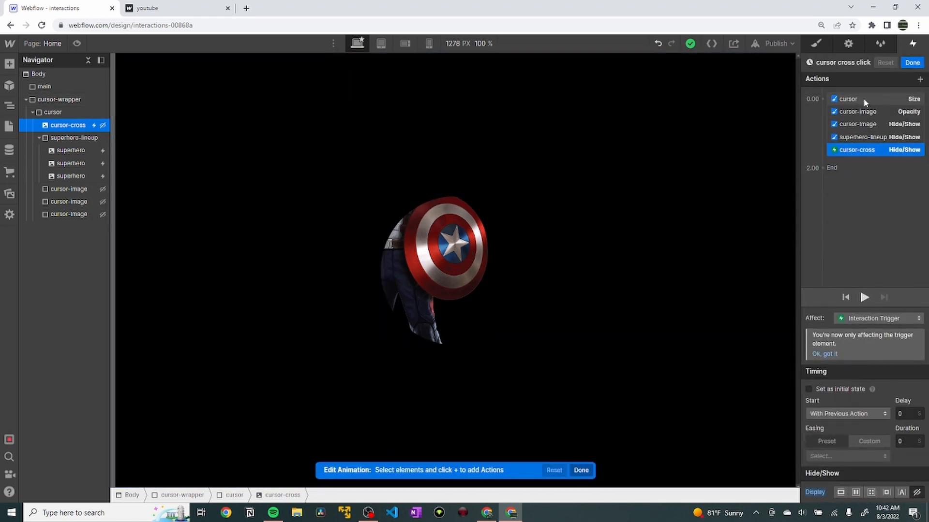
{"action": "left_click", "coordinate": [857, 99]}
{"action": "left_click", "coordinate": [866, 111]}
{"action": "left_click", "coordinate": [875, 150], "text": "shift"}
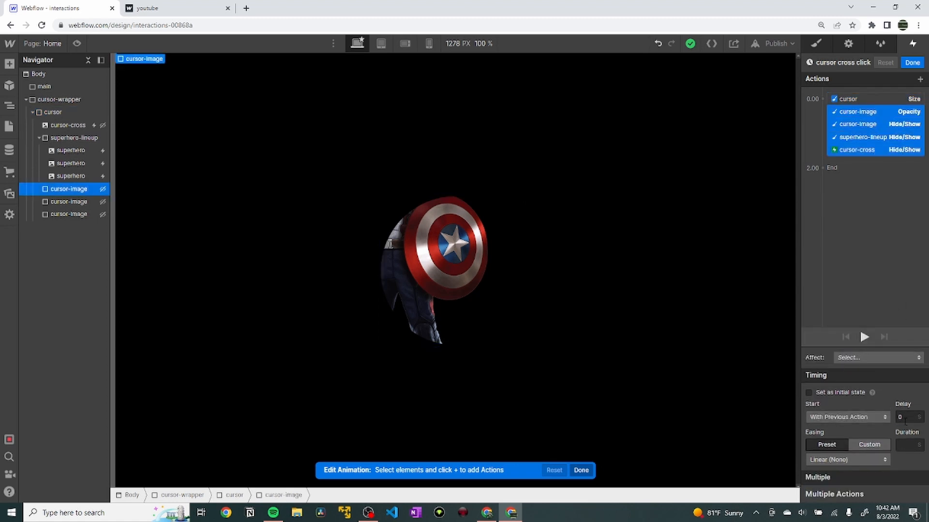
{"action": "type", "text": "2"}
{"action": "left_click", "coordinate": [866, 95]}
{"action": "left_click", "coordinate": [864, 248]}
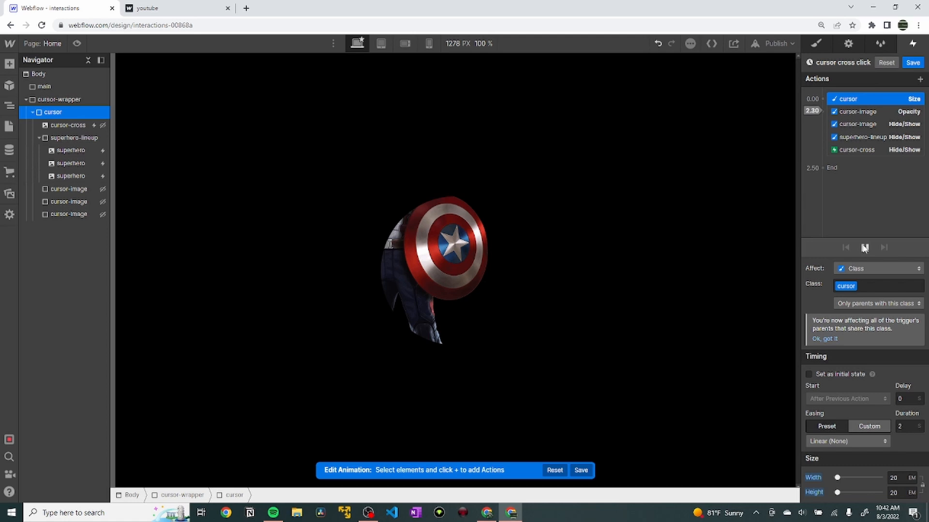
{"action": "left_click", "coordinate": [912, 63]}
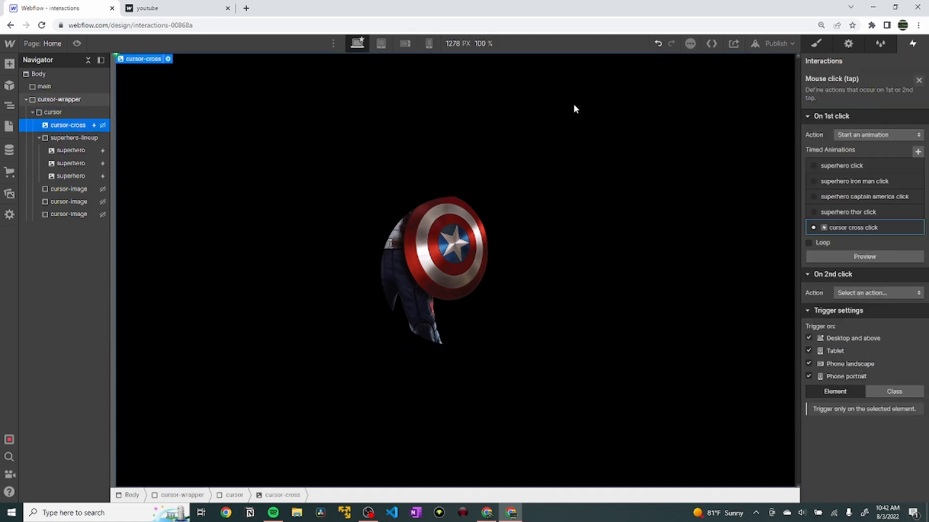
Preview the page, open and close the Iron Man and Captain America backgrounds with the cross, and return to the designer.
{"action": "left_click", "coordinate": [77, 43]}
{"action": "left_click", "coordinate": [130, 189]}
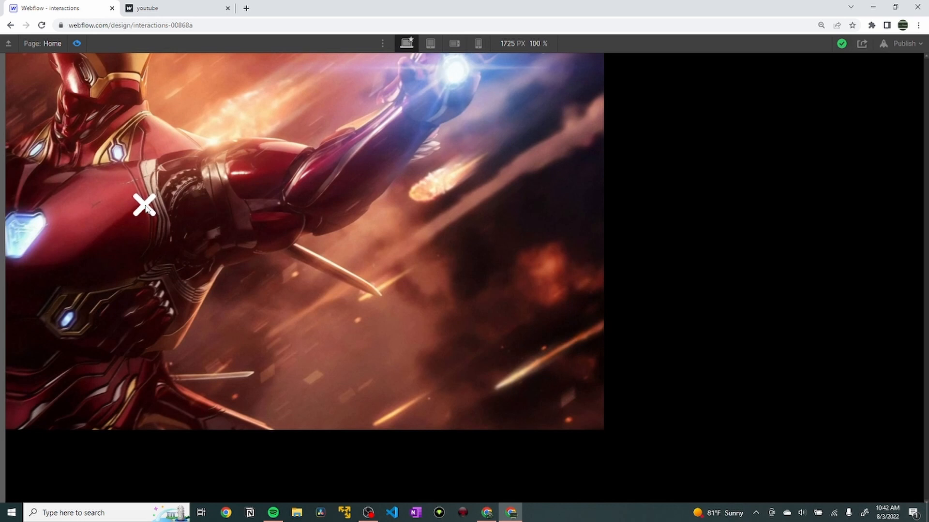
{"action": "left_click", "coordinate": [145, 206]}
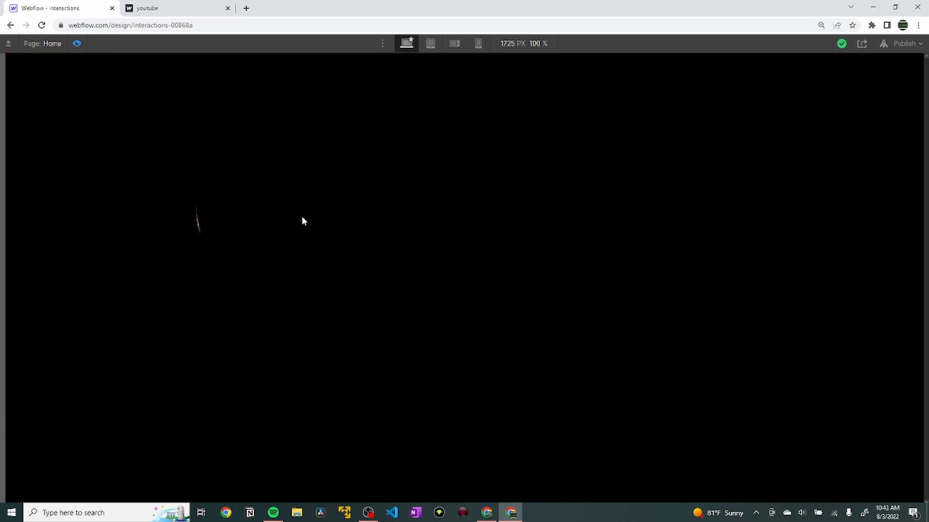
{"action": "left_click", "coordinate": [432, 232]}
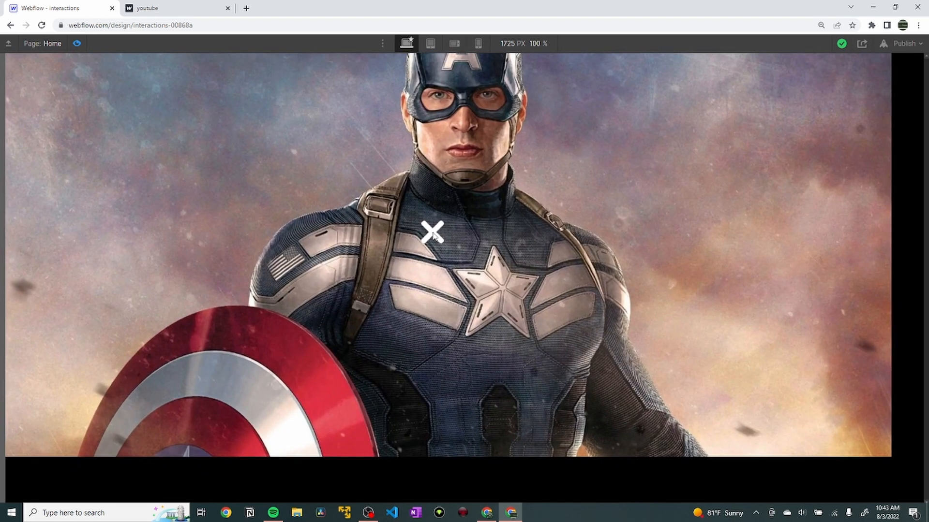
{"action": "left_click", "coordinate": [433, 235]}
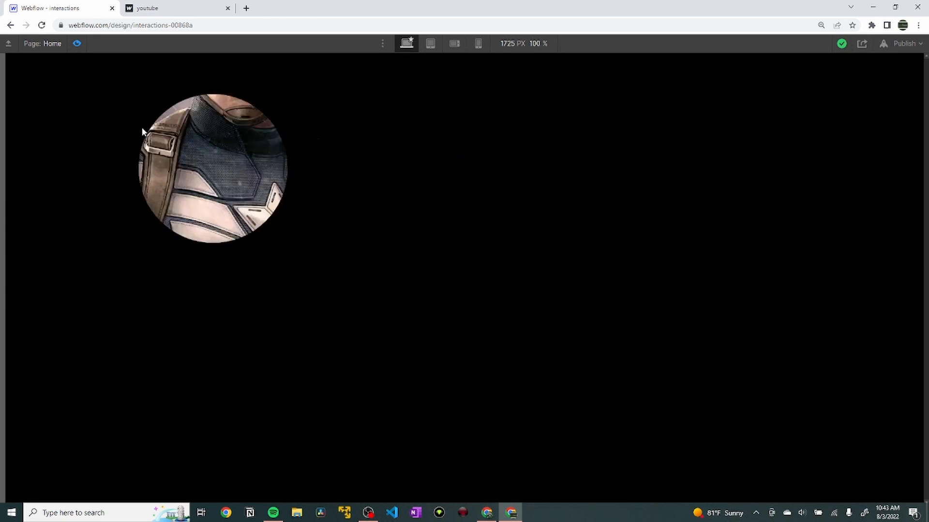
{"action": "left_click", "coordinate": [77, 43]}
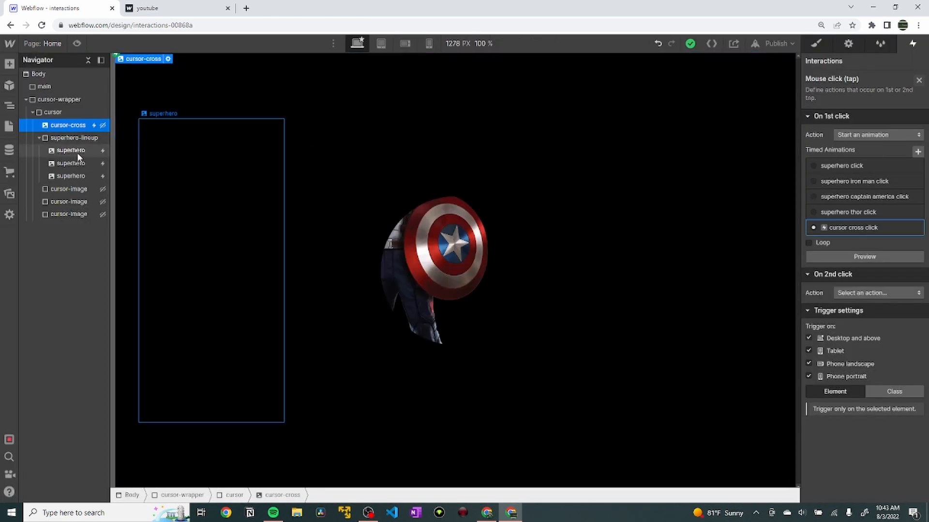
In the cursor cross click animation, retarget the cursor-image Opacity and Hide/Show actions to the base cursor-image class and save.
{"action": "left_click", "coordinate": [844, 228]}
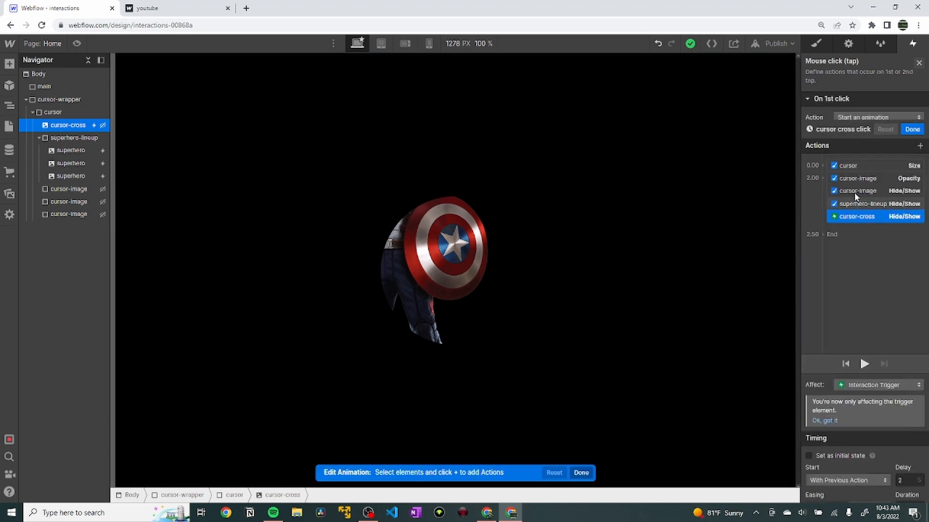
{"action": "left_click", "coordinate": [863, 114]}
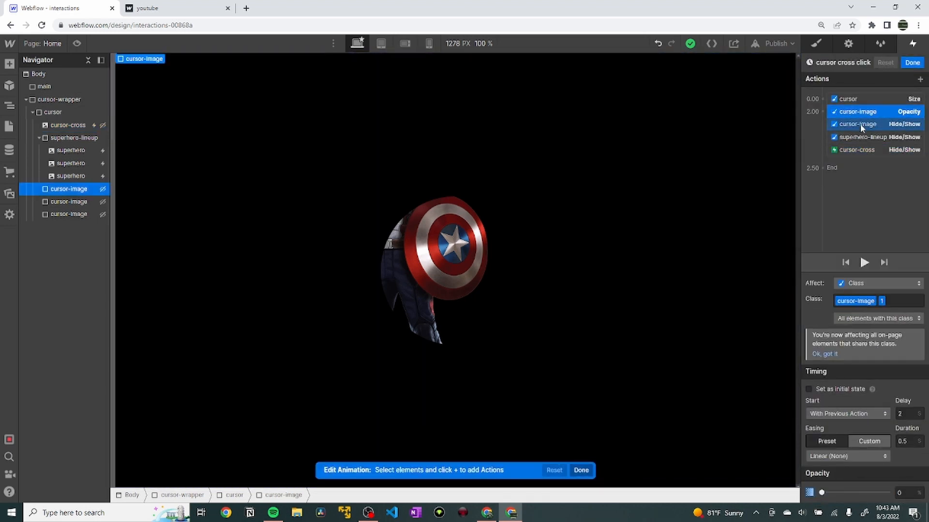
{"action": "left_click", "coordinate": [860, 124]}
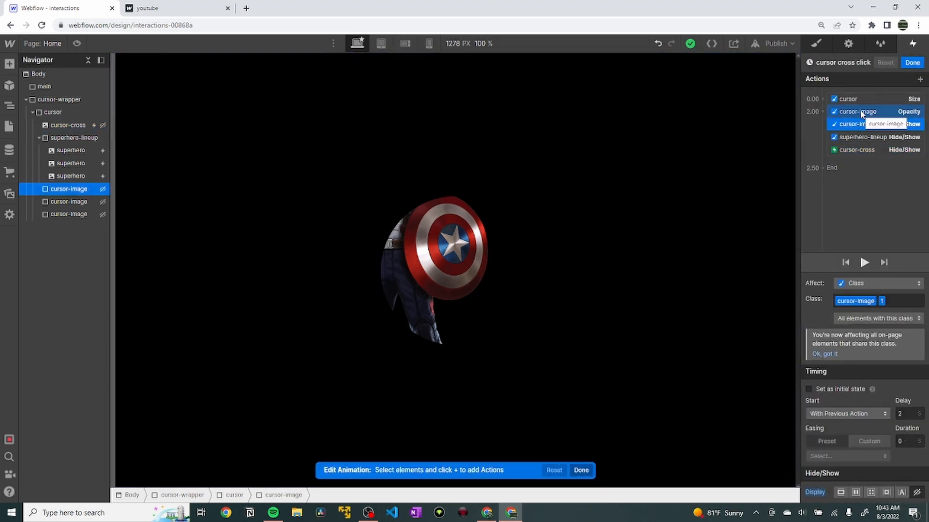
{"action": "left_click", "coordinate": [860, 111]}
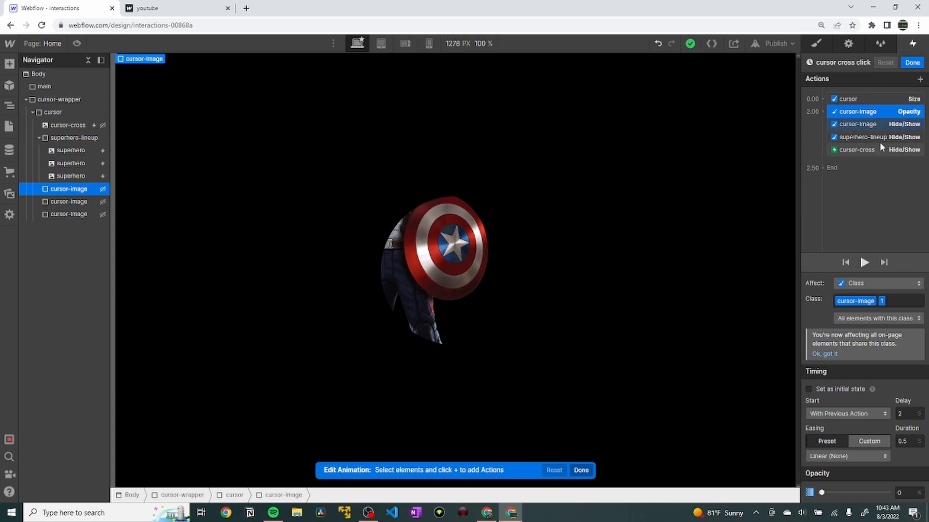
{"action": "left_click", "coordinate": [856, 302]}
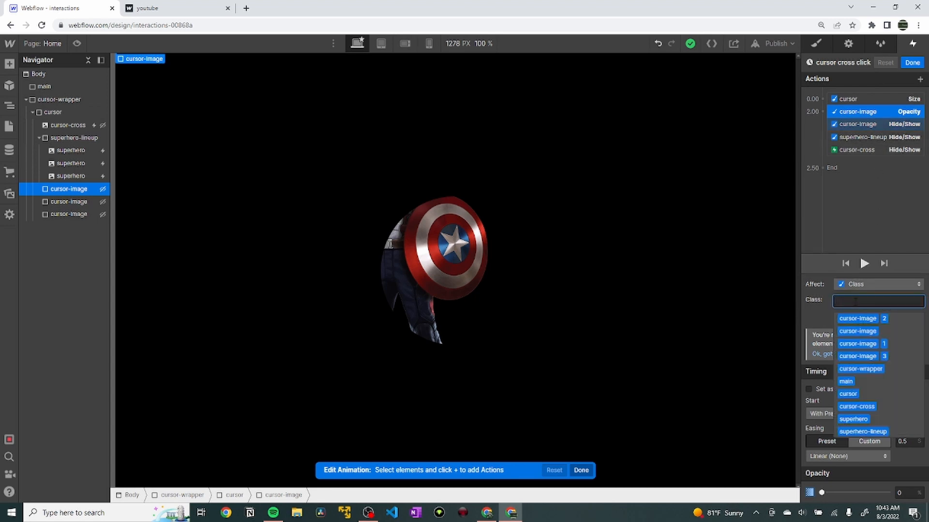
{"action": "type", "text": "cursor"}
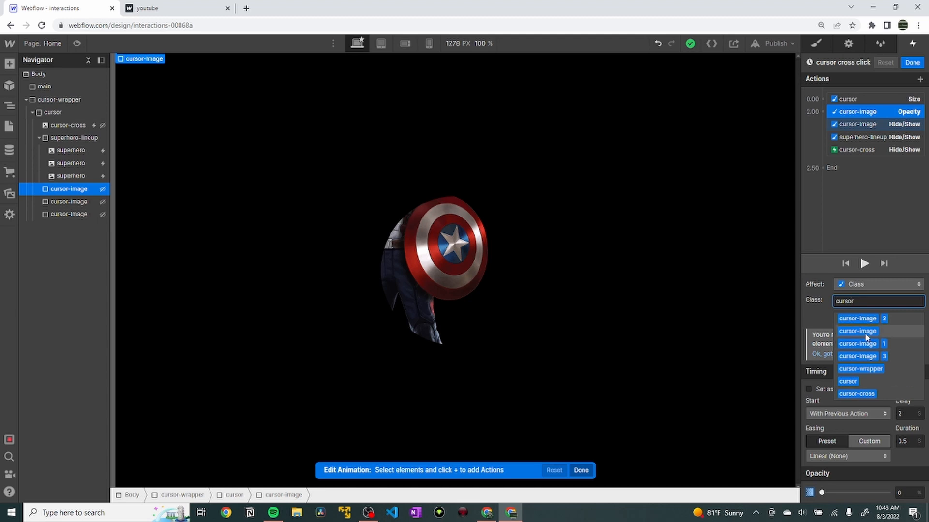
{"action": "left_click", "coordinate": [865, 333]}
{"action": "left_click", "coordinate": [868, 124]}
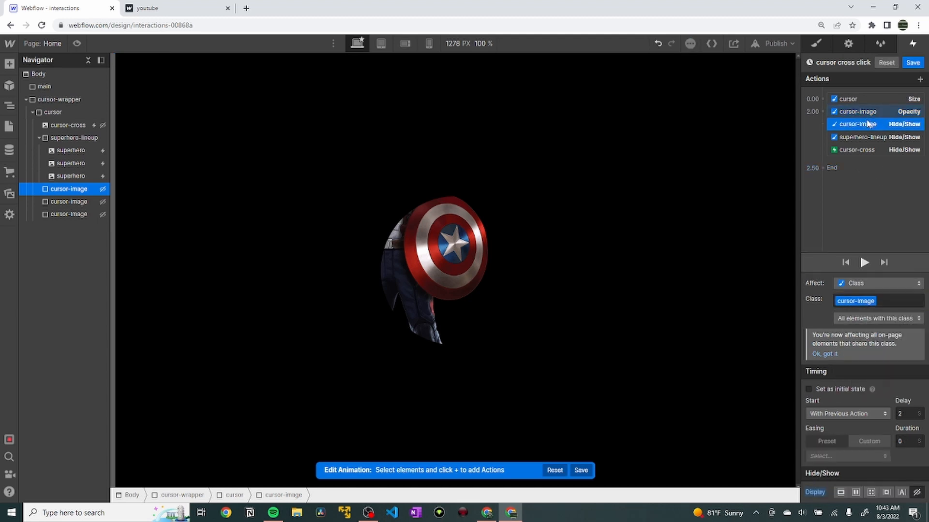
{"action": "left_click", "coordinate": [917, 65]}
Preview the page, test opening and closing the Captain America and Thor backgrounds, and return to the designer.
{"action": "left_click", "coordinate": [77, 43]}
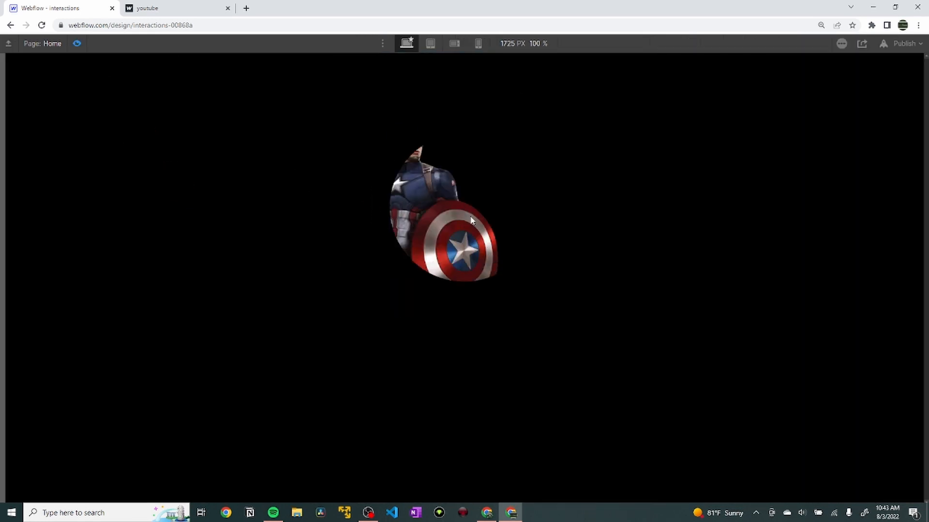
{"action": "left_click", "coordinate": [414, 215]}
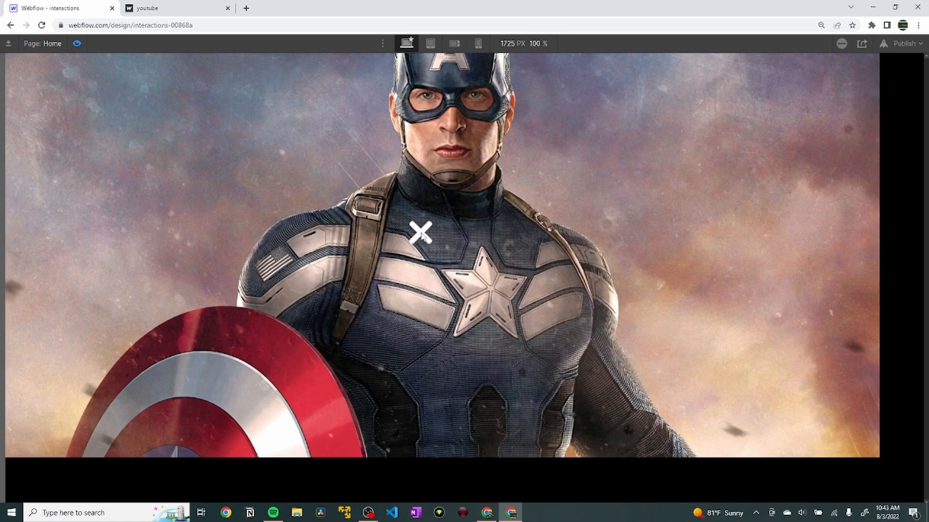
{"action": "left_click", "coordinate": [420, 232]}
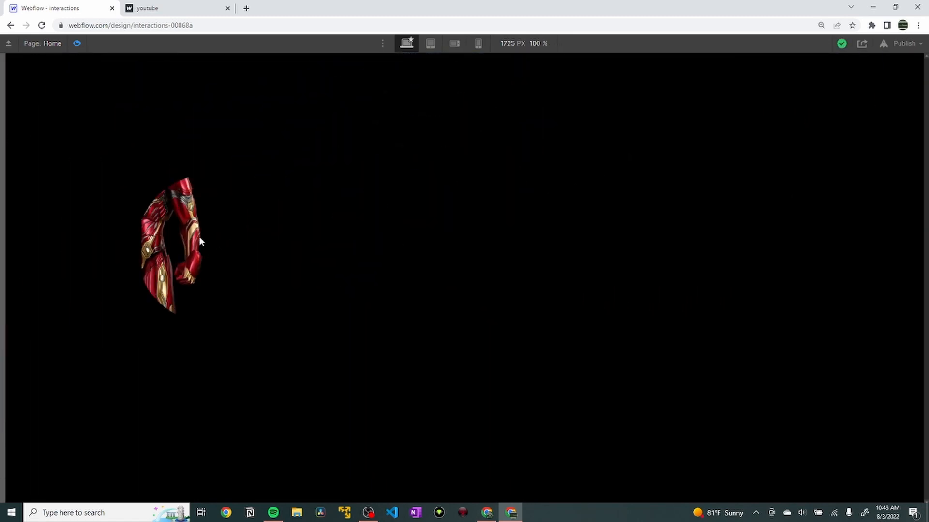
{"action": "left_click", "coordinate": [756, 235]}
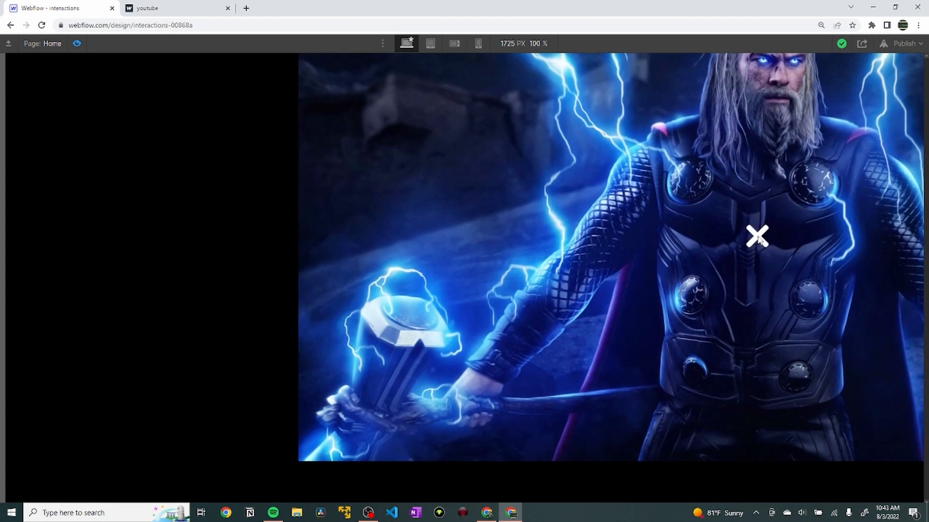
{"action": "left_click", "coordinate": [758, 236]}
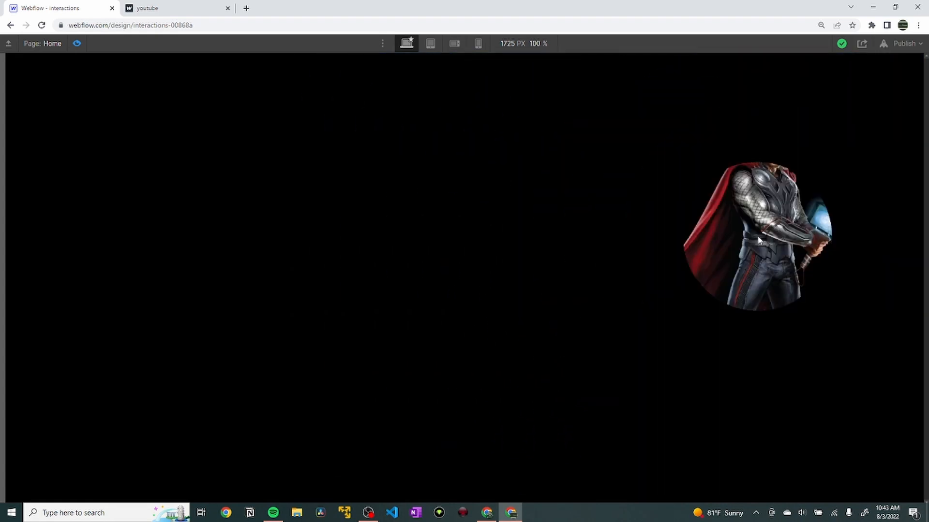
{"action": "left_click", "coordinate": [77, 44]}
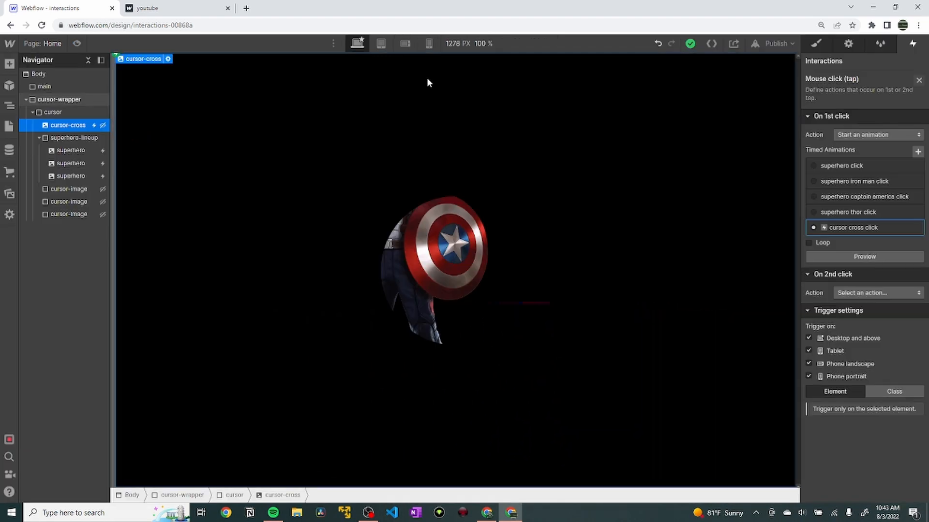
Close the click interaction settings and preview how the expanded Captain America background follows the cursor, returning to the designer.
{"action": "left_click", "coordinate": [920, 82]}
{"action": "left_click", "coordinate": [816, 43]}
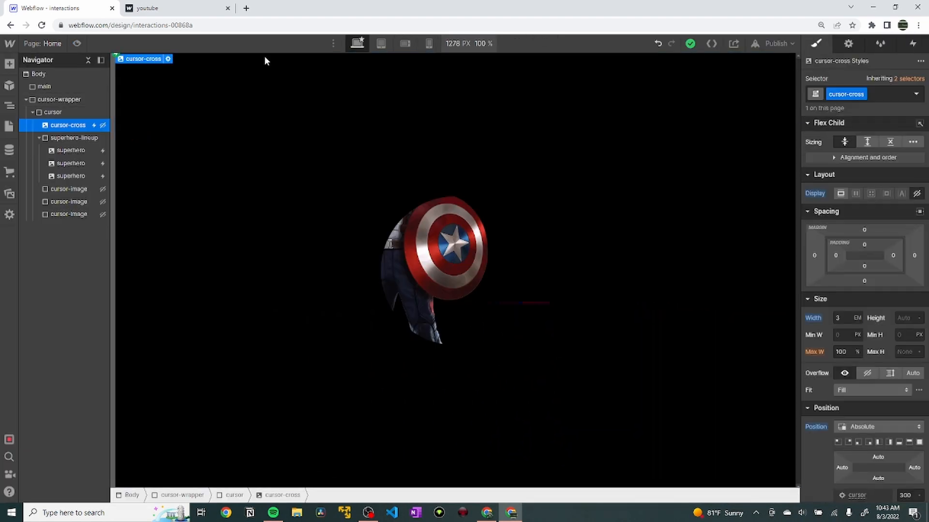
{"action": "left_click", "coordinate": [77, 43]}
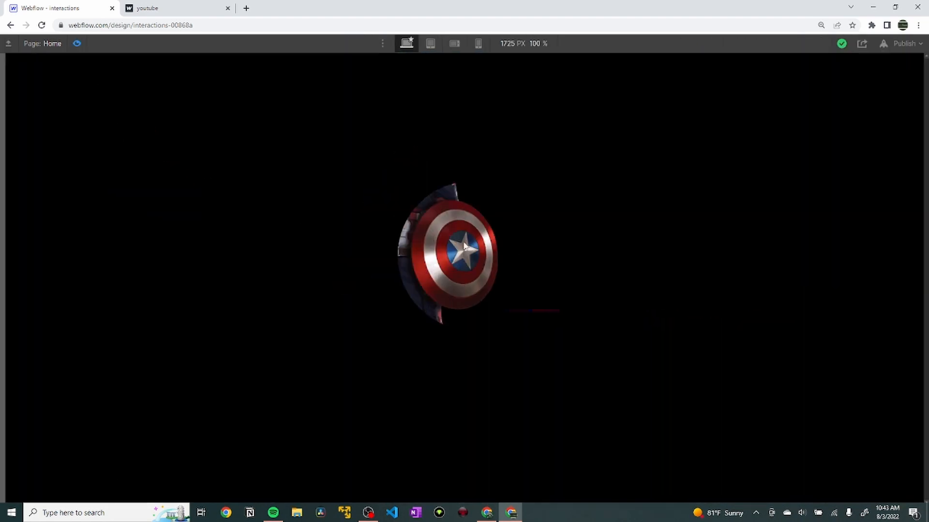
{"action": "left_click", "coordinate": [447, 247]}
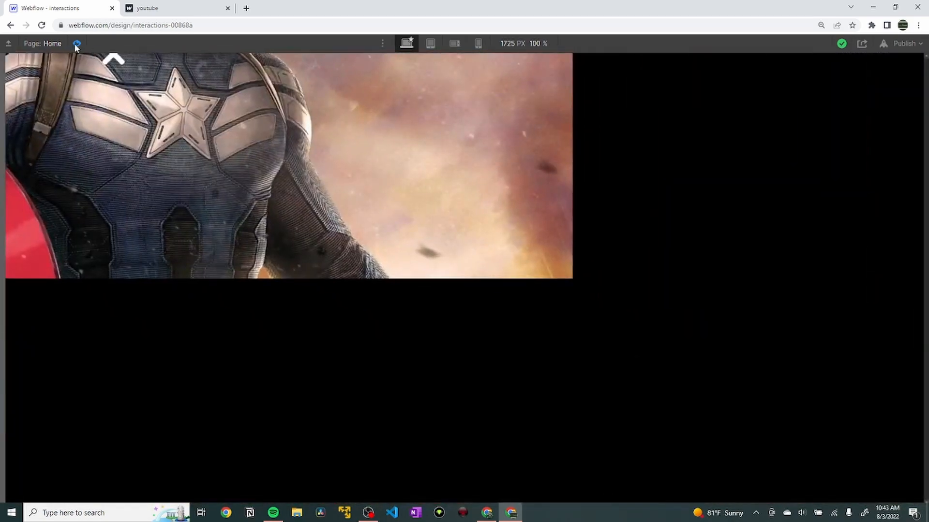
{"action": "left_click", "coordinate": [77, 43]}
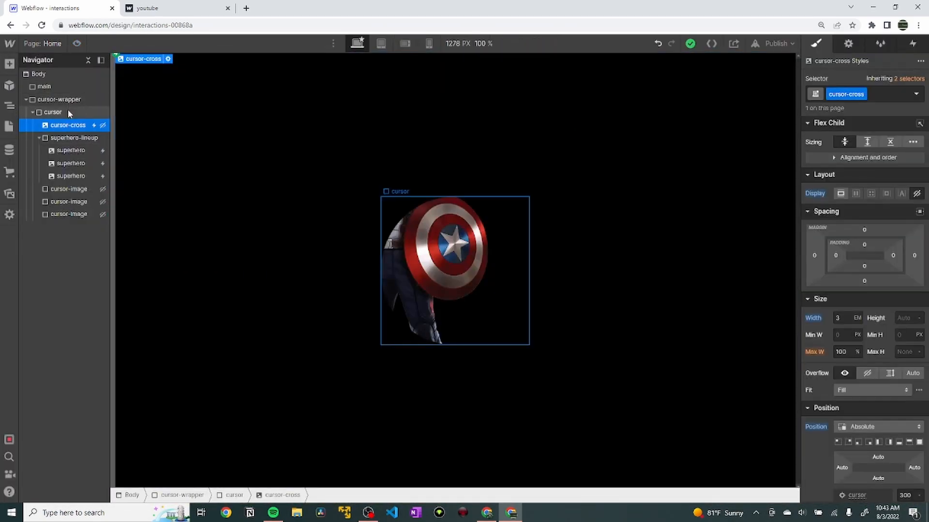
In Body's cursor move animation, add a Mouse X Move action at 0% for the cursor-image 1 class, with X at 50 VW.
{"action": "left_click", "coordinate": [61, 75]}
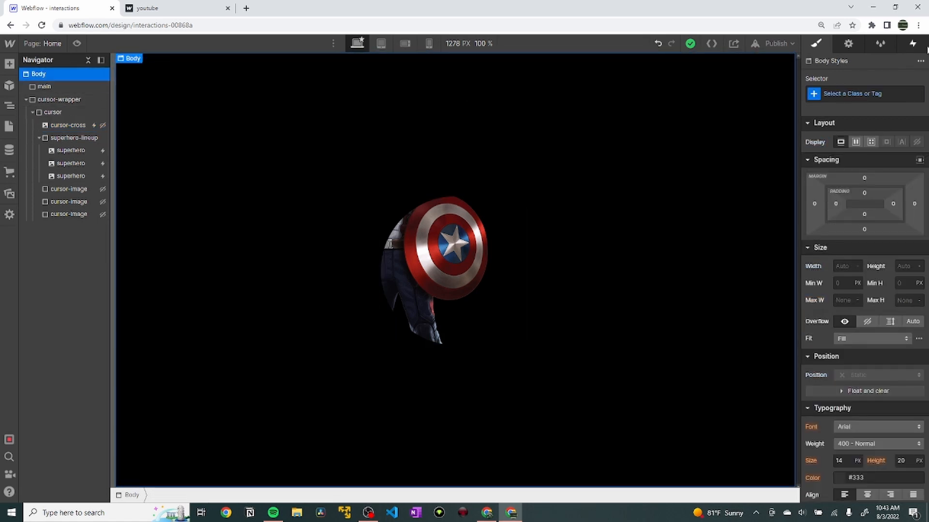
{"action": "left_click", "coordinate": [912, 43]}
{"action": "left_click", "coordinate": [862, 206]}
{"action": "scroll", "coordinate": [862, 210], "scroll_direction": "down", "scroll_amount": 1}
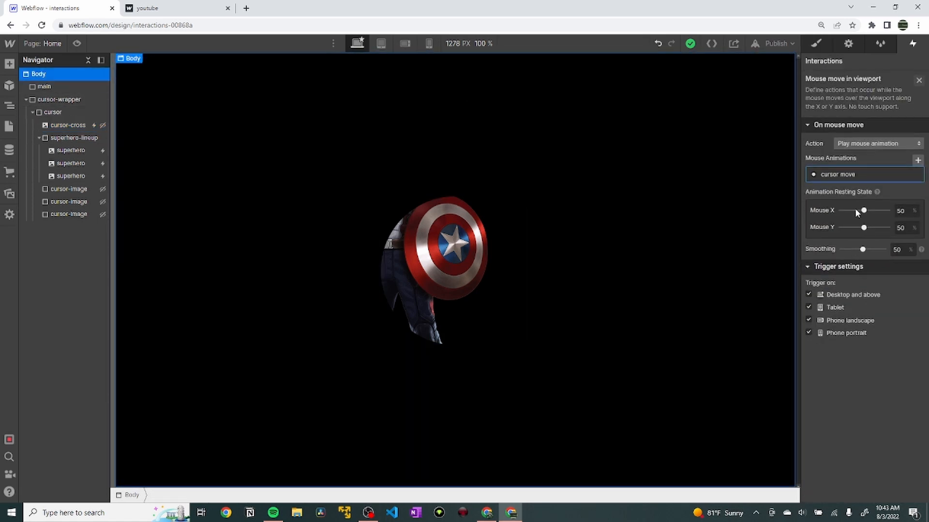
{"action": "left_click", "coordinate": [849, 175]}
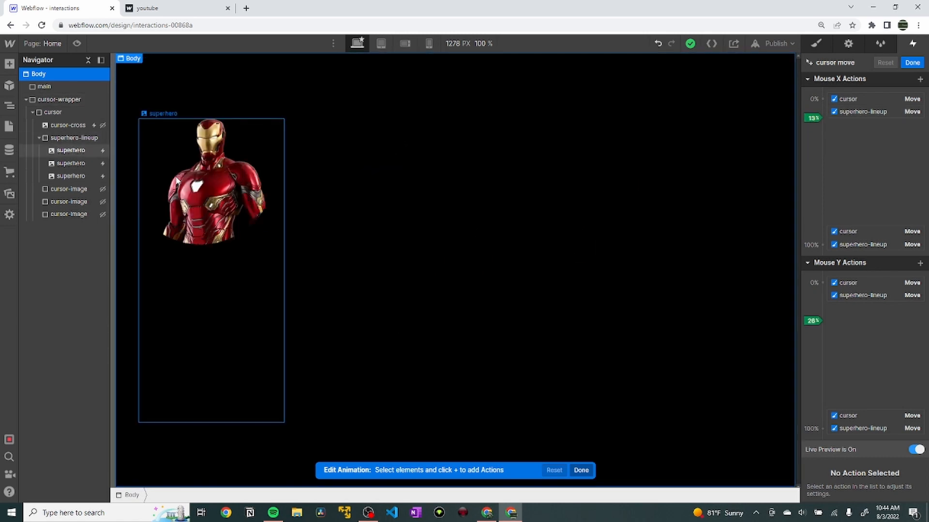
{"action": "left_click", "coordinate": [90, 189]}
{"action": "left_click", "coordinate": [813, 99]}
{"action": "left_click", "coordinate": [824, 131]}
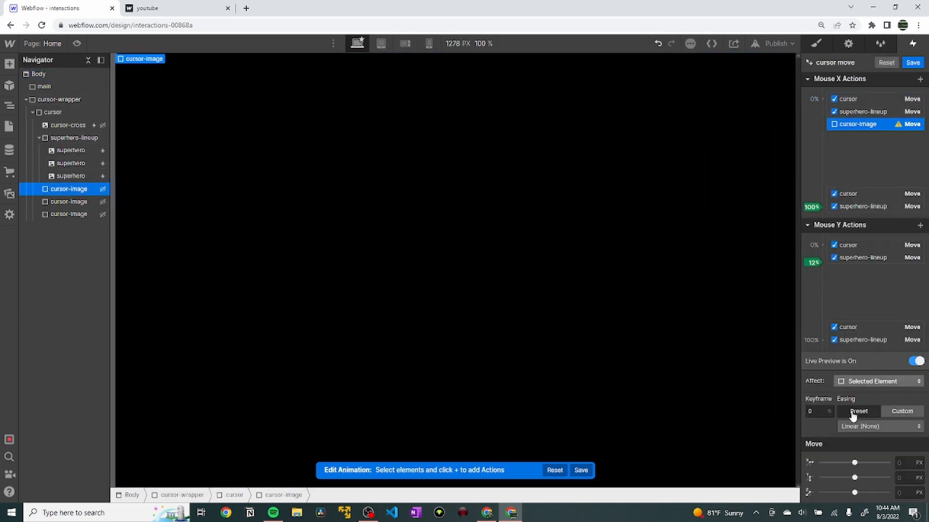
{"action": "left_click", "coordinate": [878, 382]}
{"action": "left_click", "coordinate": [856, 358]}
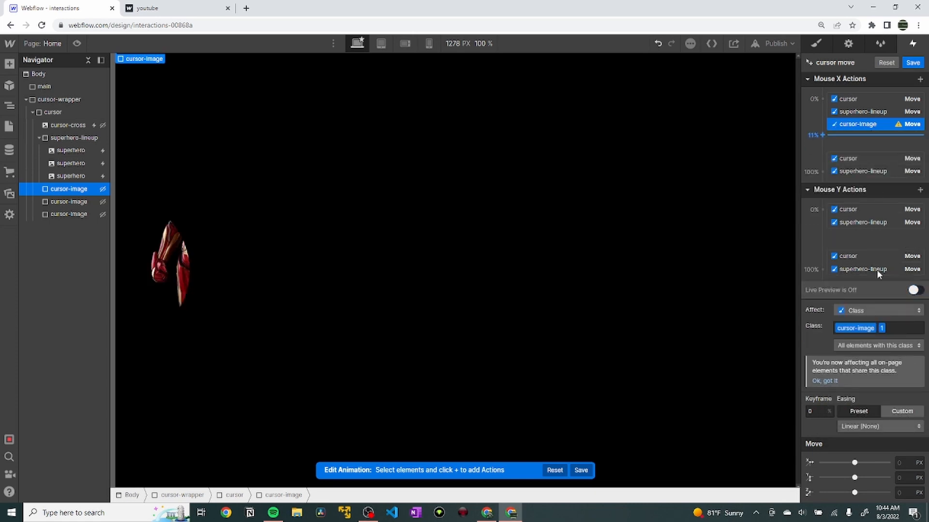
{"action": "left_click", "coordinate": [902, 461]}
{"action": "type", "text": "50vw"}
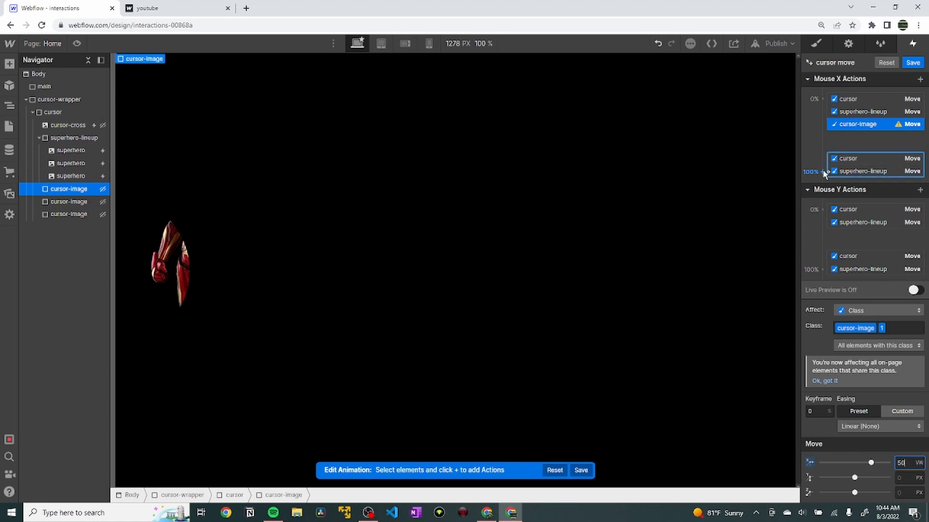
Add a Mouse X Move action for cursor-image at 100% with X set to -50 VW.
{"action": "left_click", "coordinate": [826, 172]}
{"action": "left_click", "coordinate": [842, 200]}
{"action": "left_click", "coordinate": [906, 464]}
{"action": "type", "text": "-50vw"}
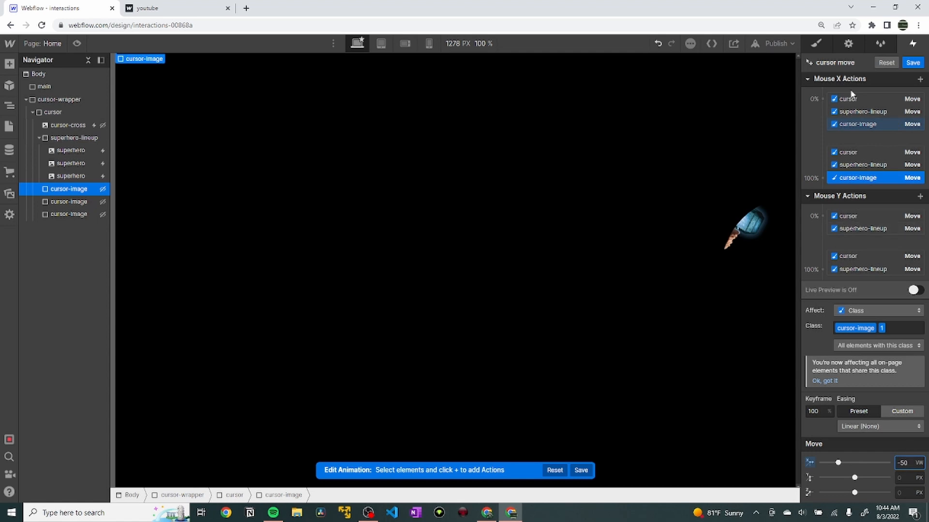
Add a Mouse Y Move action for cursor-image at 0% with Y set to 50 VH.
{"action": "left_click", "coordinate": [825, 222]}
{"action": "left_click", "coordinate": [823, 249]}
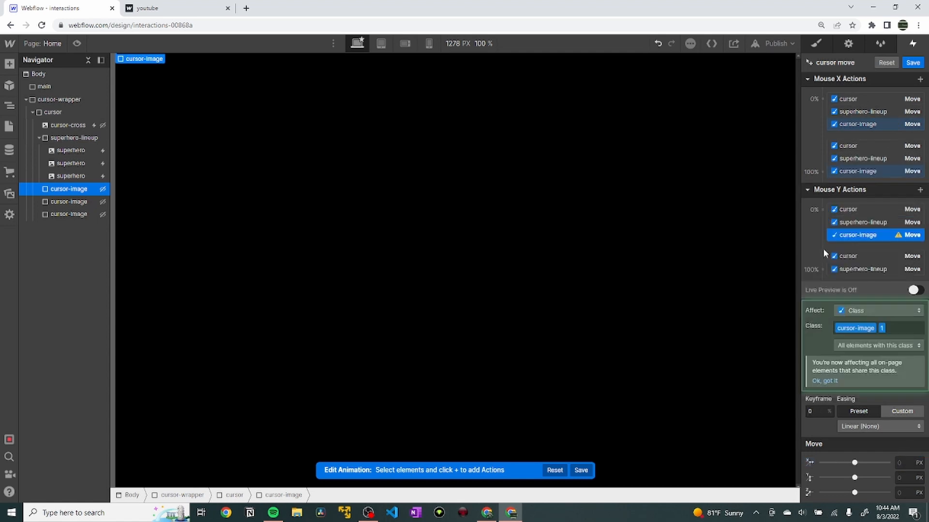
{"action": "left_click", "coordinate": [904, 478]}
{"action": "type", "text": "50vh"}
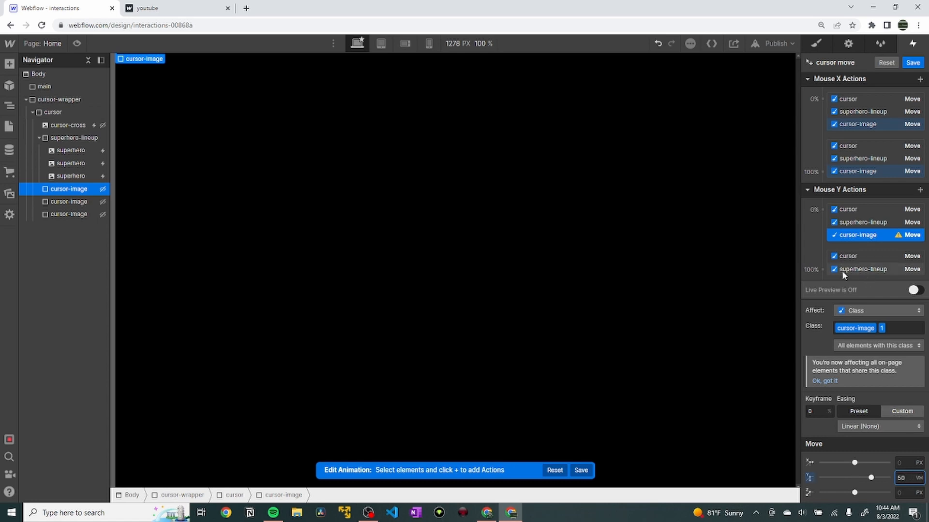
Add a Mouse Y Move action for cursor-image at 100% with Y set to -50 VH.
{"action": "left_click", "coordinate": [822, 270]}
{"action": "left_click", "coordinate": [816, 307]}
{"action": "left_click", "coordinate": [903, 478]}
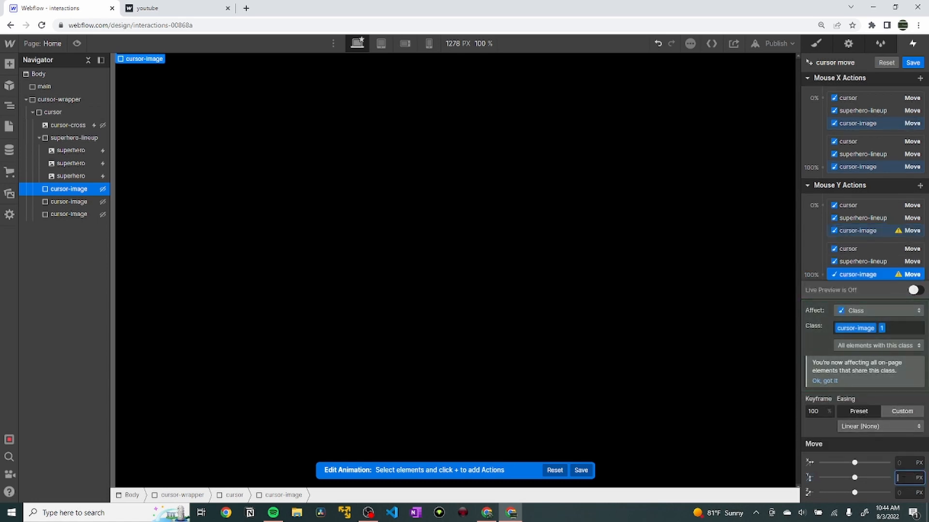
{"action": "type", "text": "-50vh"}
Retarget the 100% Mouse Y Move action to the base cursor-image class and save the cursor move animation.
{"action": "left_click", "coordinate": [855, 329]}
{"action": "type", "text": "cursor"}
{"action": "left_click", "coordinate": [859, 359]}
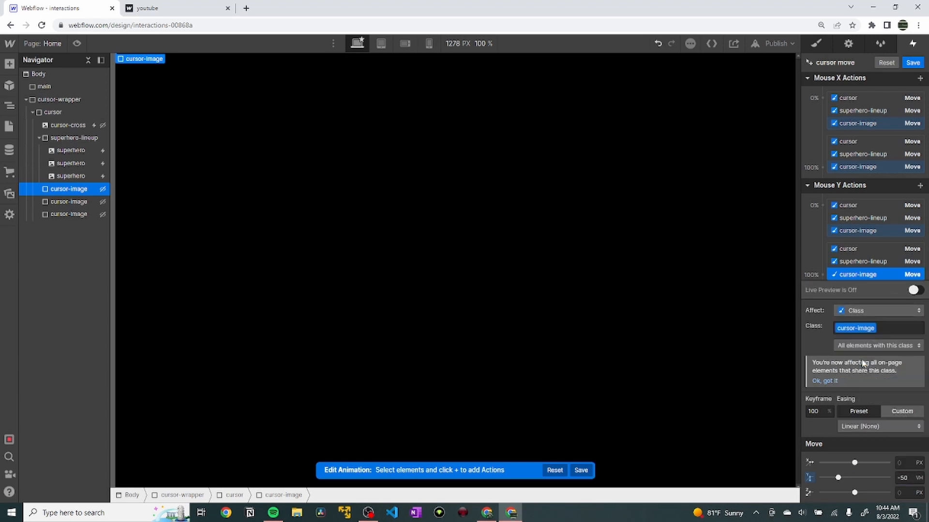
{"action": "left_click", "coordinate": [912, 63]}
Preview the page and test opening and closing the full-screen Iron Man, Captain America and Thor backgrounds with the cross.
{"action": "left_click", "coordinate": [77, 43]}
{"action": "left_click", "coordinate": [160, 222]}
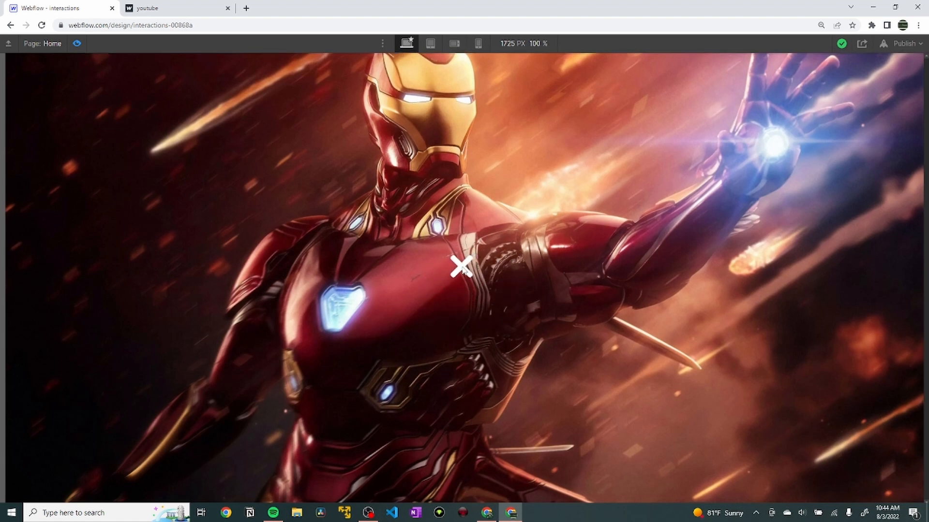
{"action": "left_click", "coordinate": [462, 268]}
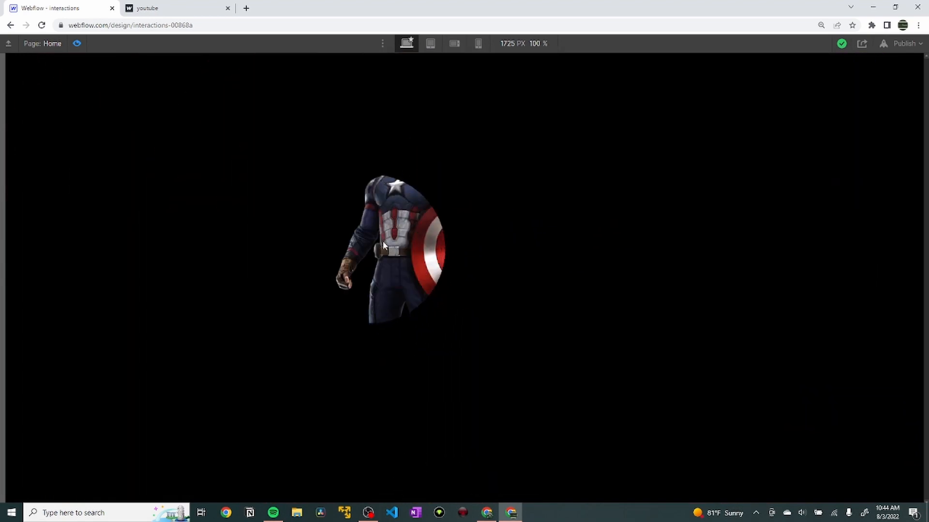
{"action": "left_click", "coordinate": [414, 240]}
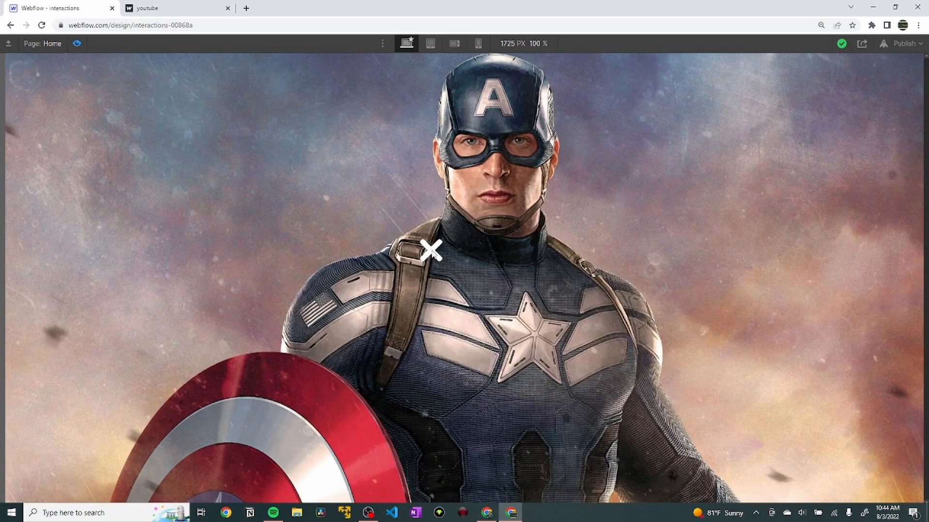
{"action": "left_click", "coordinate": [431, 250]}
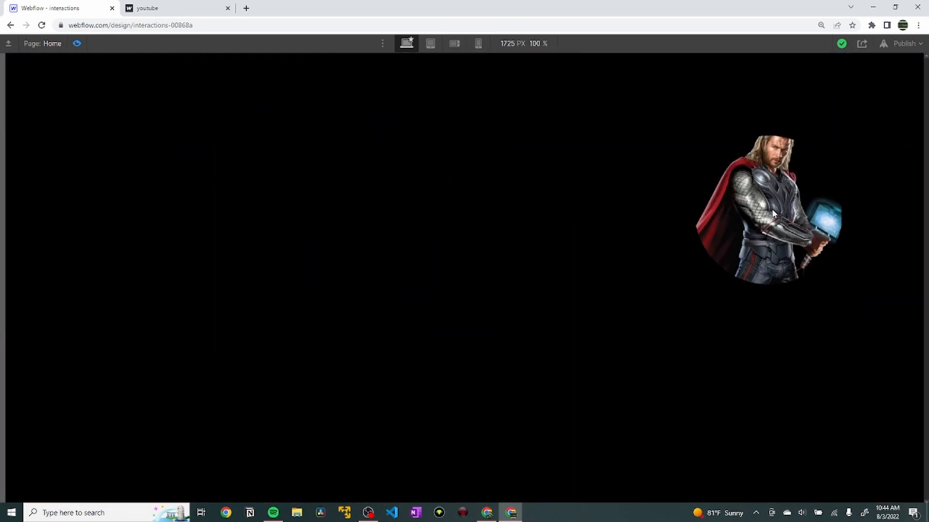
{"action": "left_click", "coordinate": [771, 209]}
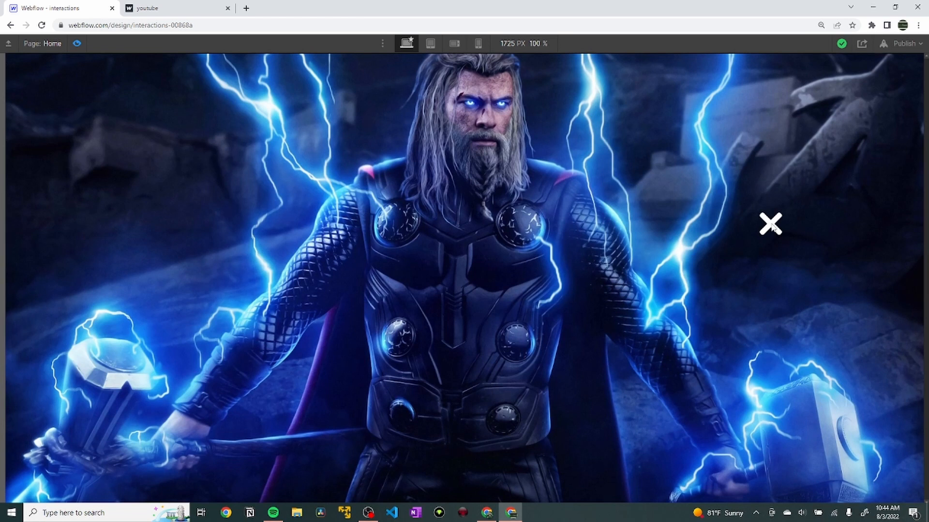
{"action": "left_click", "coordinate": [771, 223]}
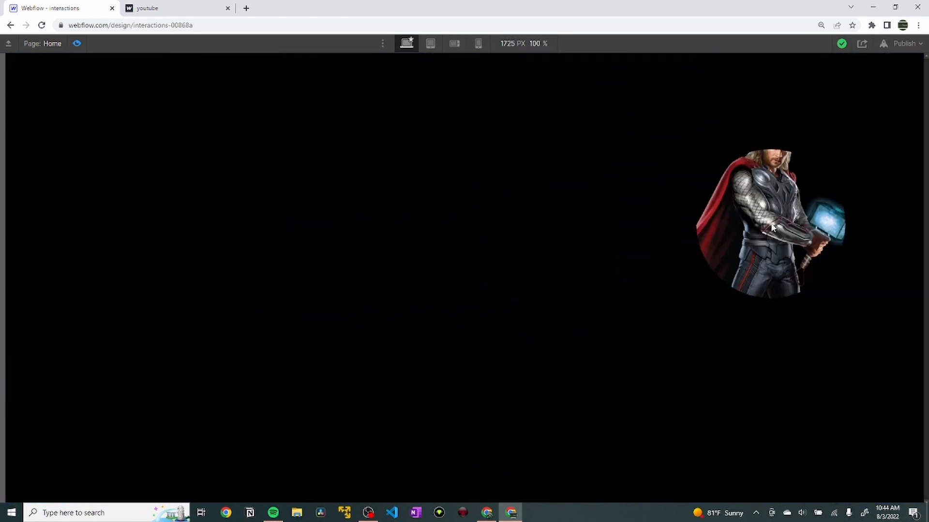